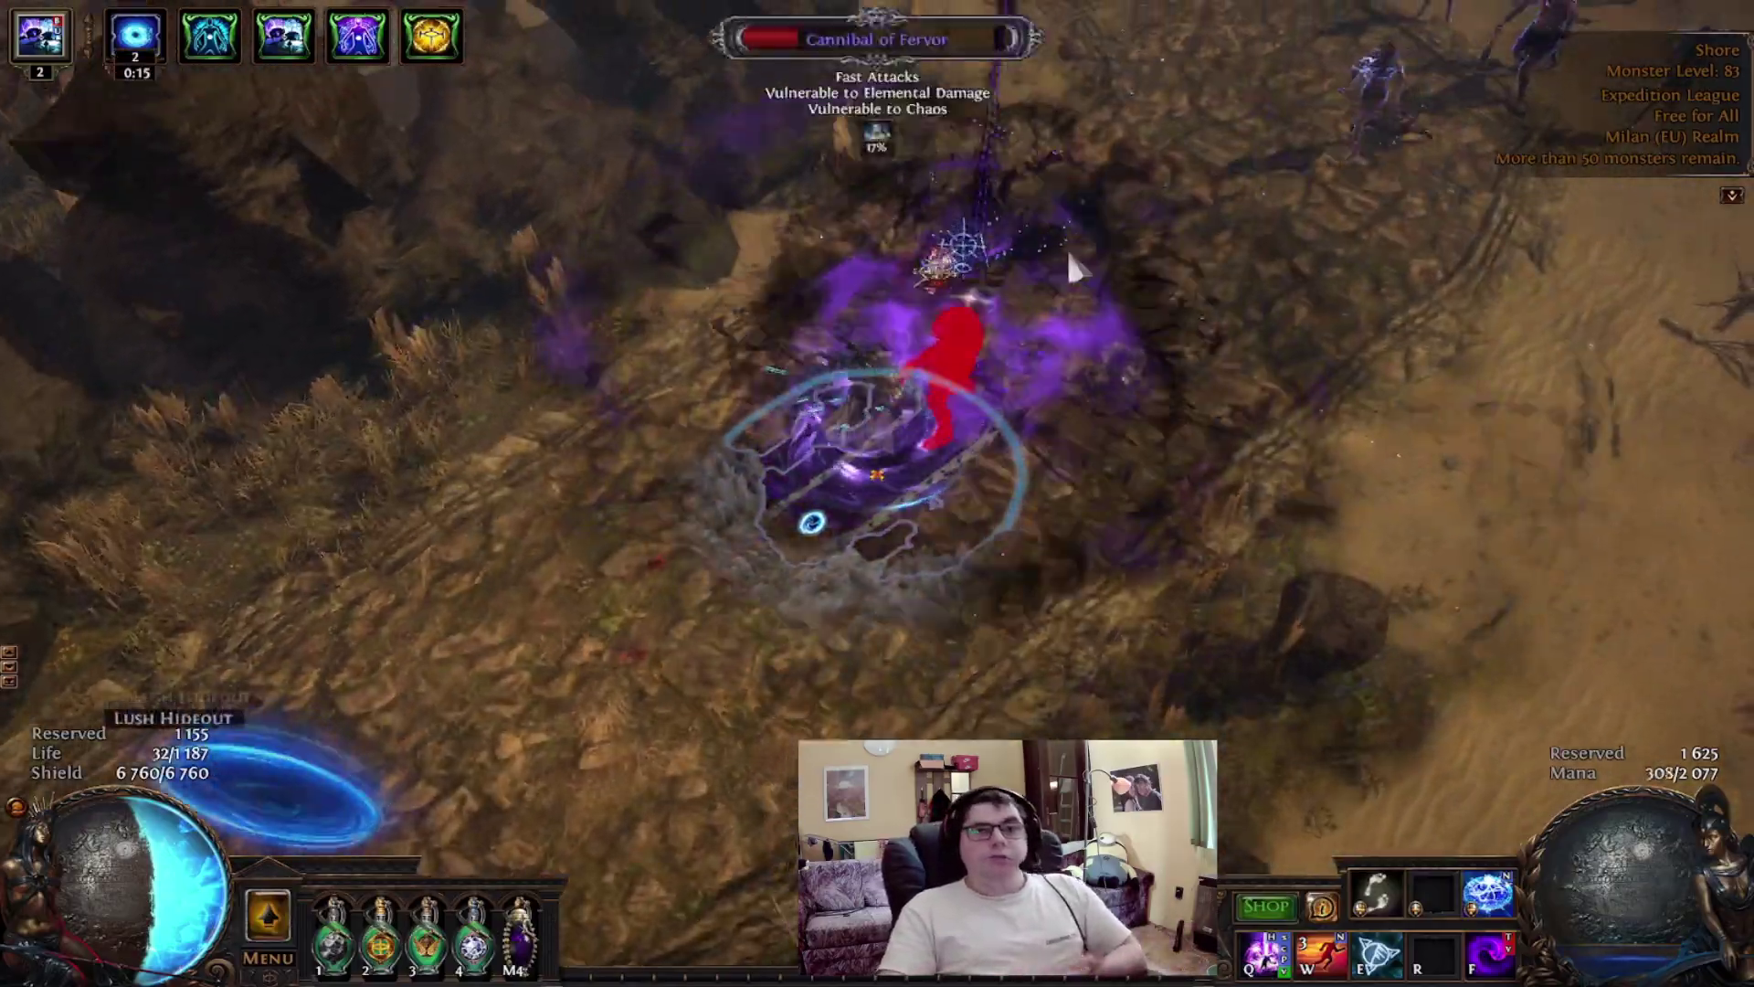
# Push across the Shore map, drinking a flask and Hexblasting the Avian Retch packs
pyautogui.click(1069, 260)
pyautogui.press('3')
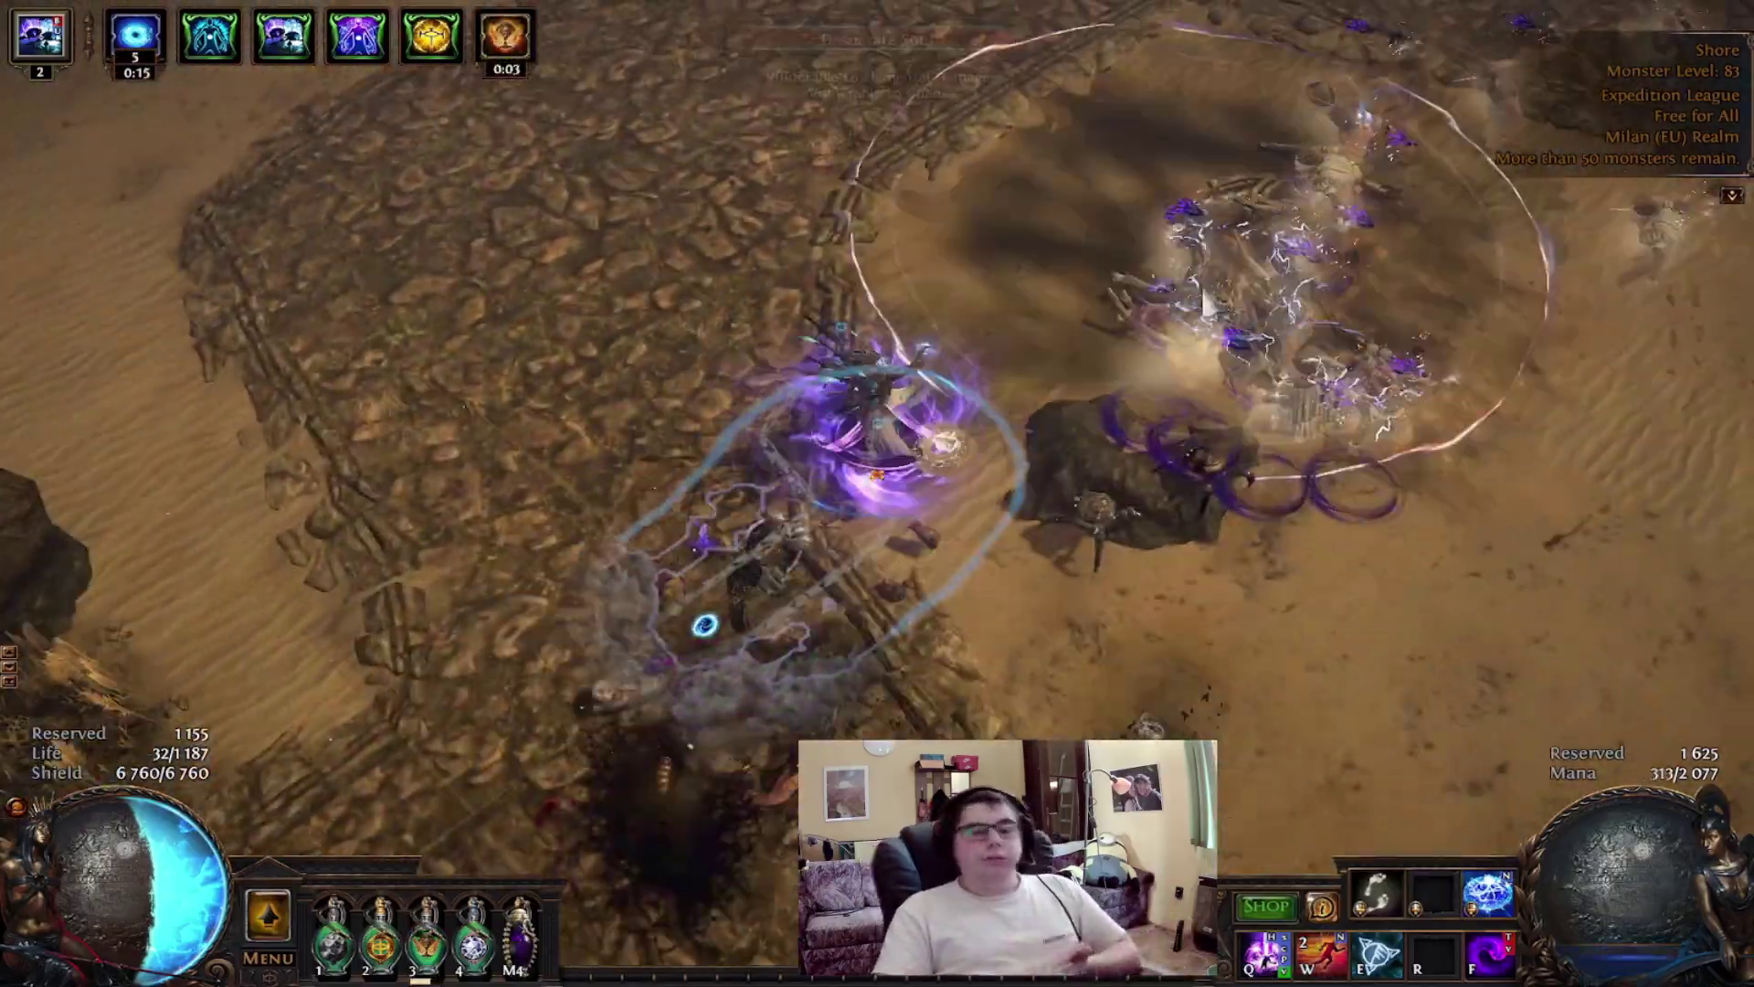
pyautogui.click(1020, 223)
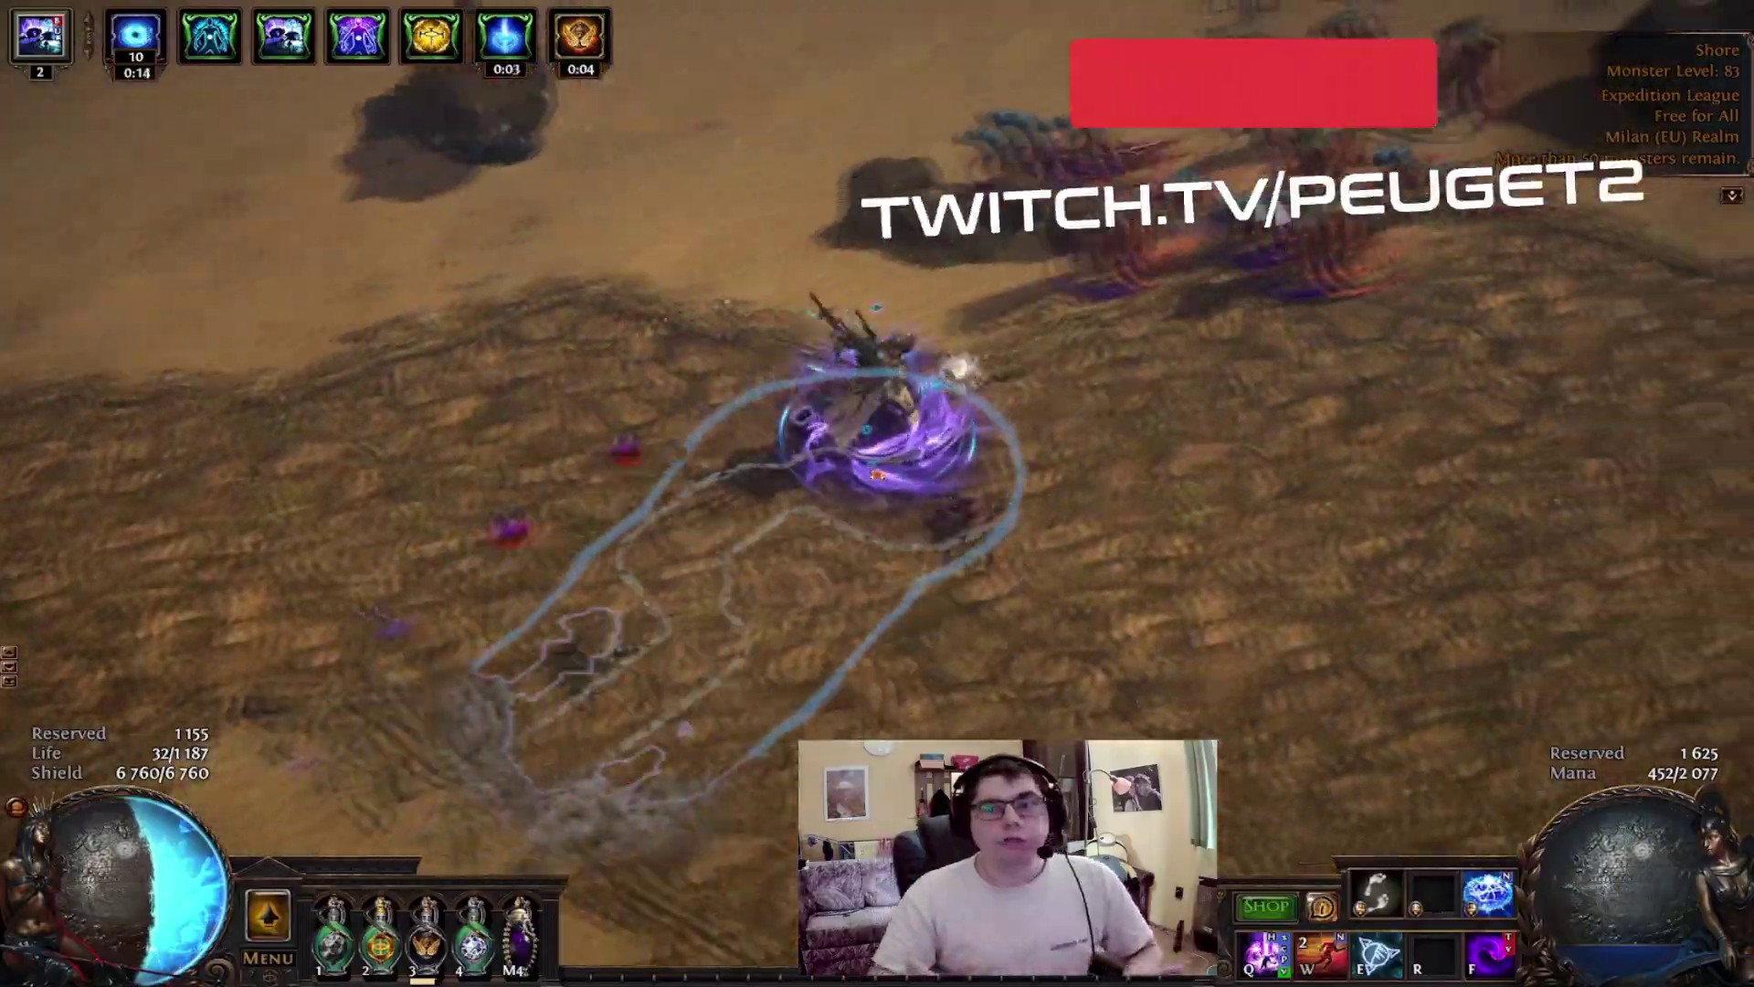
pyautogui.click(1313, 438)
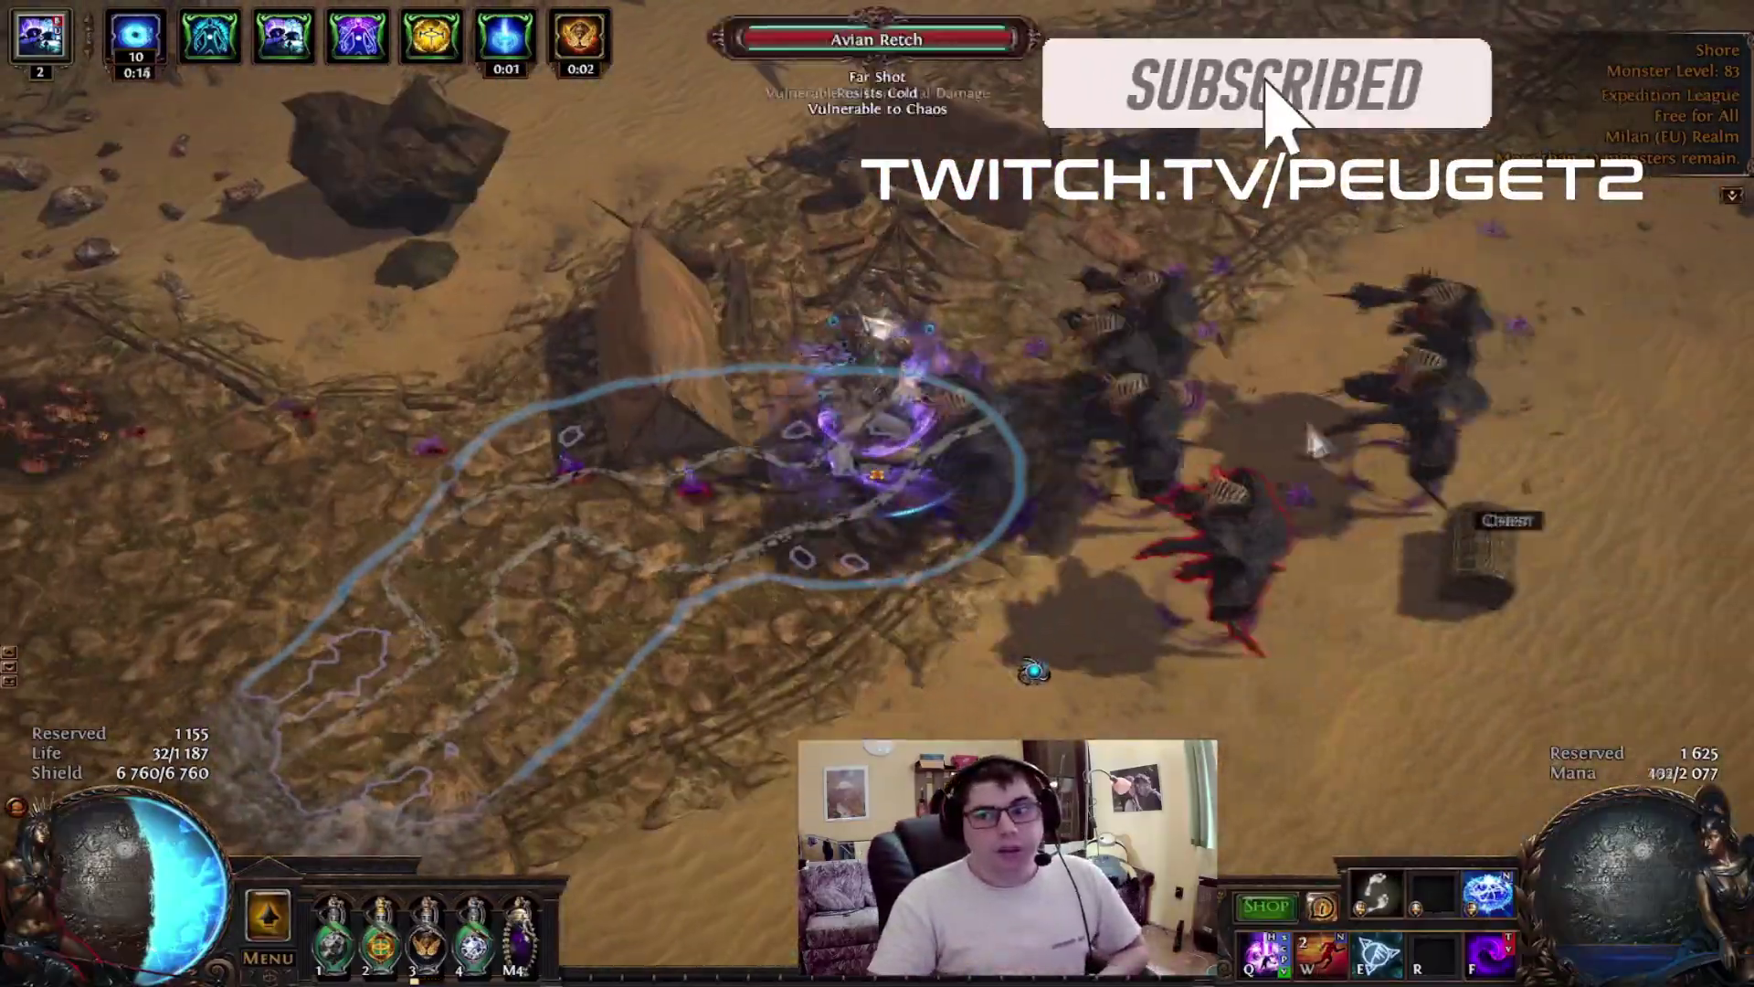
pyautogui.click(1135, 228)
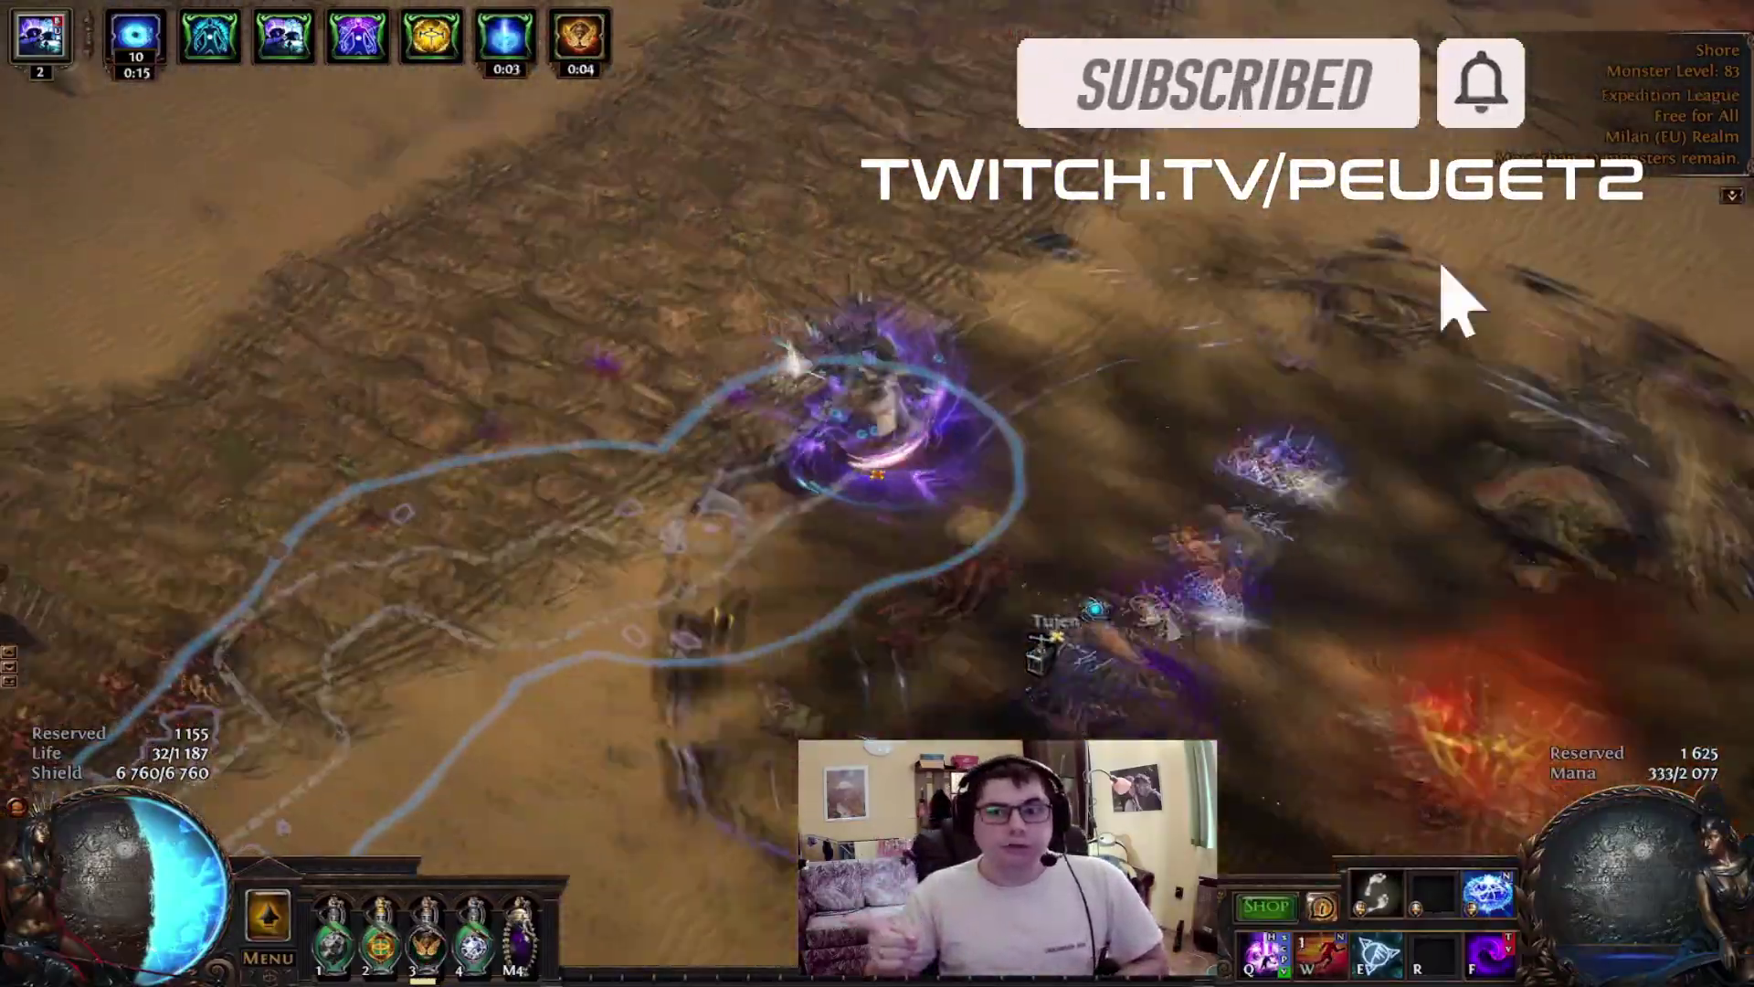
pyautogui.click(1443, 271)
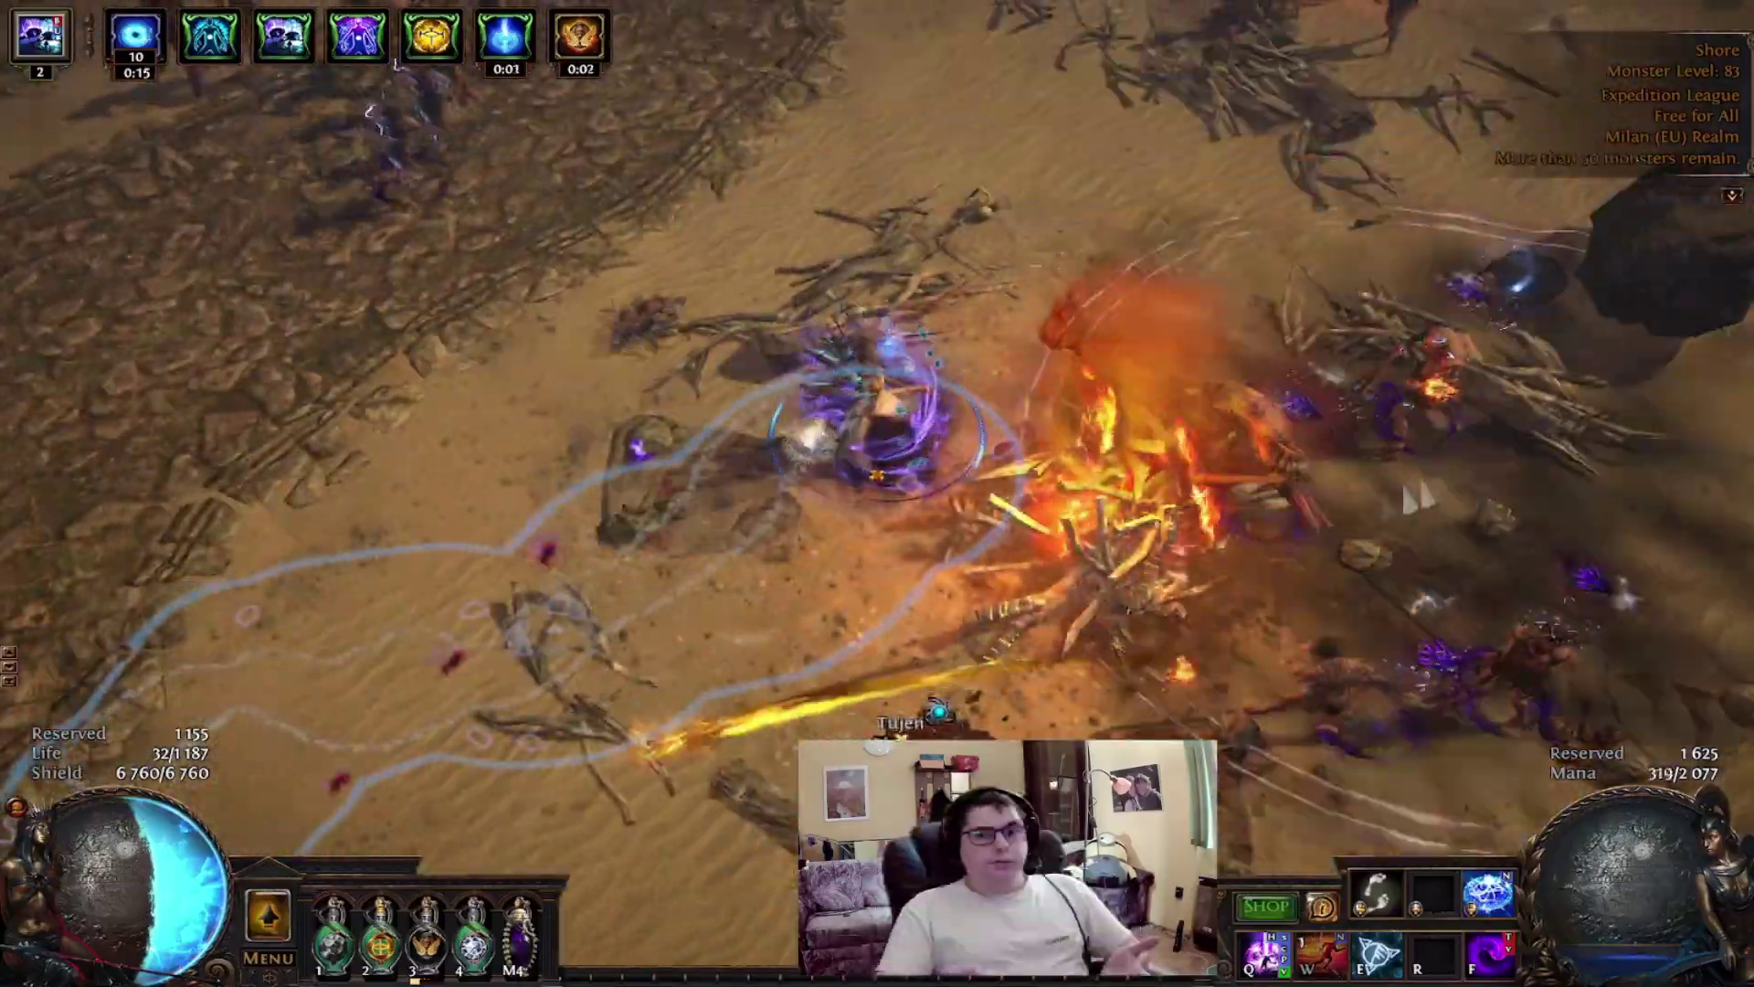
pyautogui.click(1292, 398)
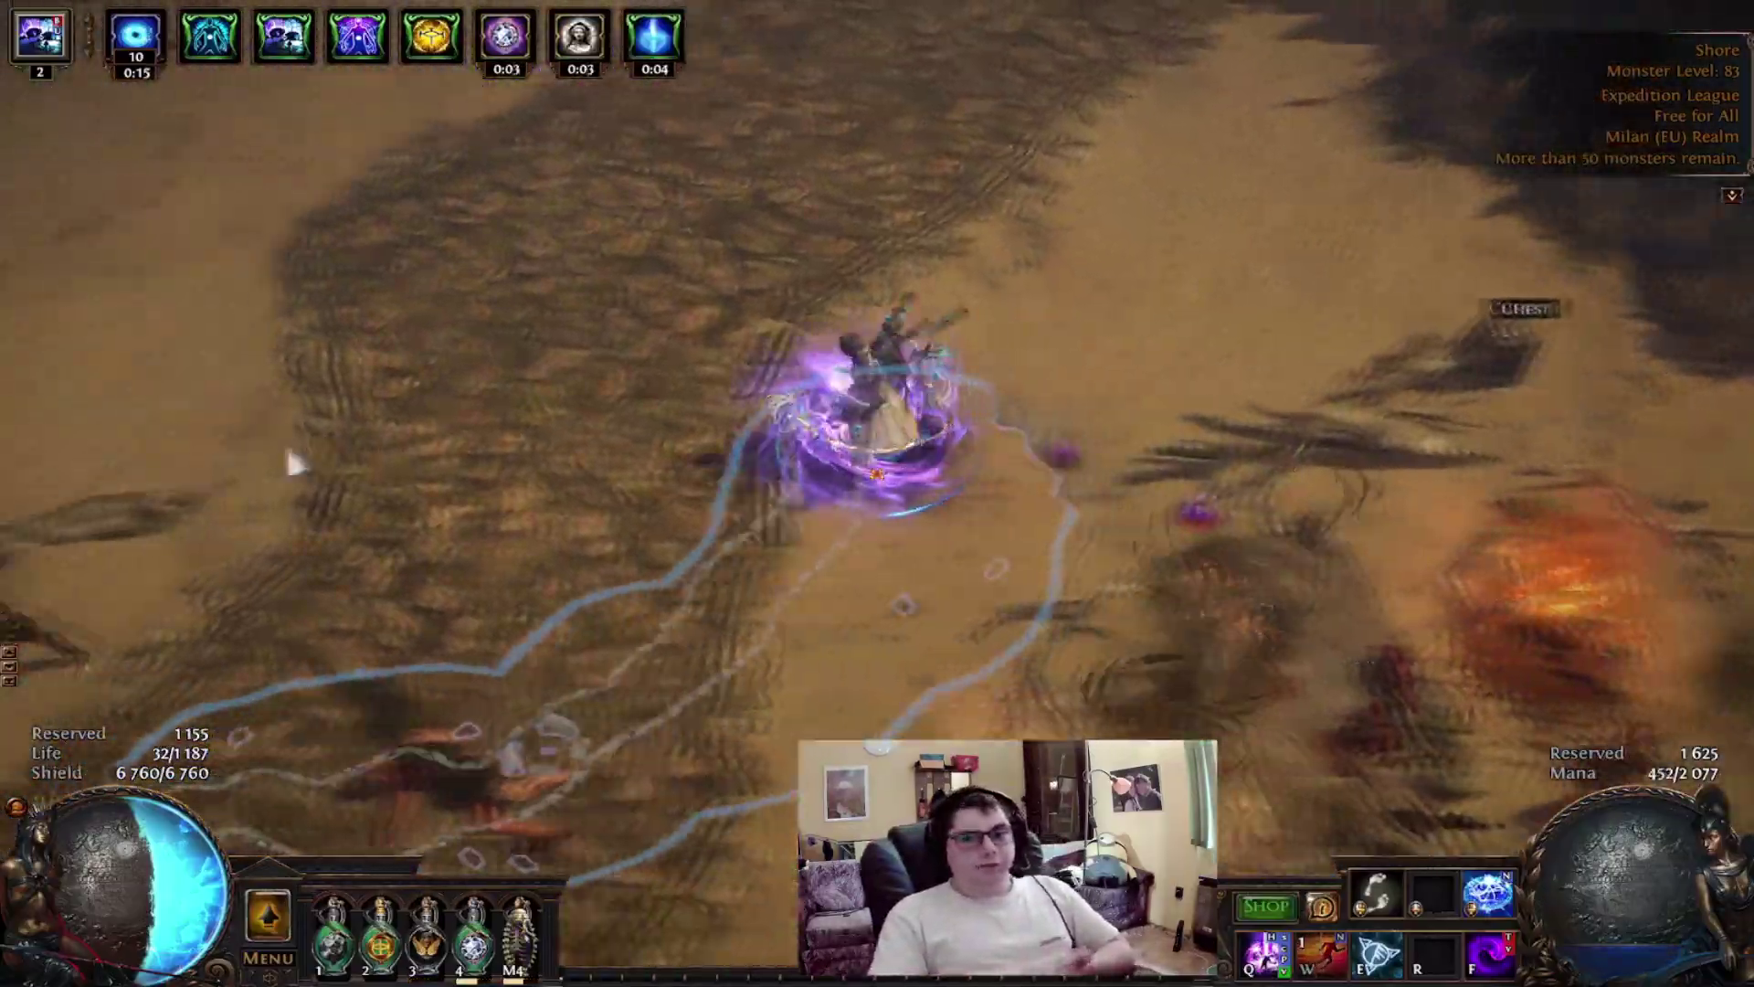
pyautogui.click(613, 600)
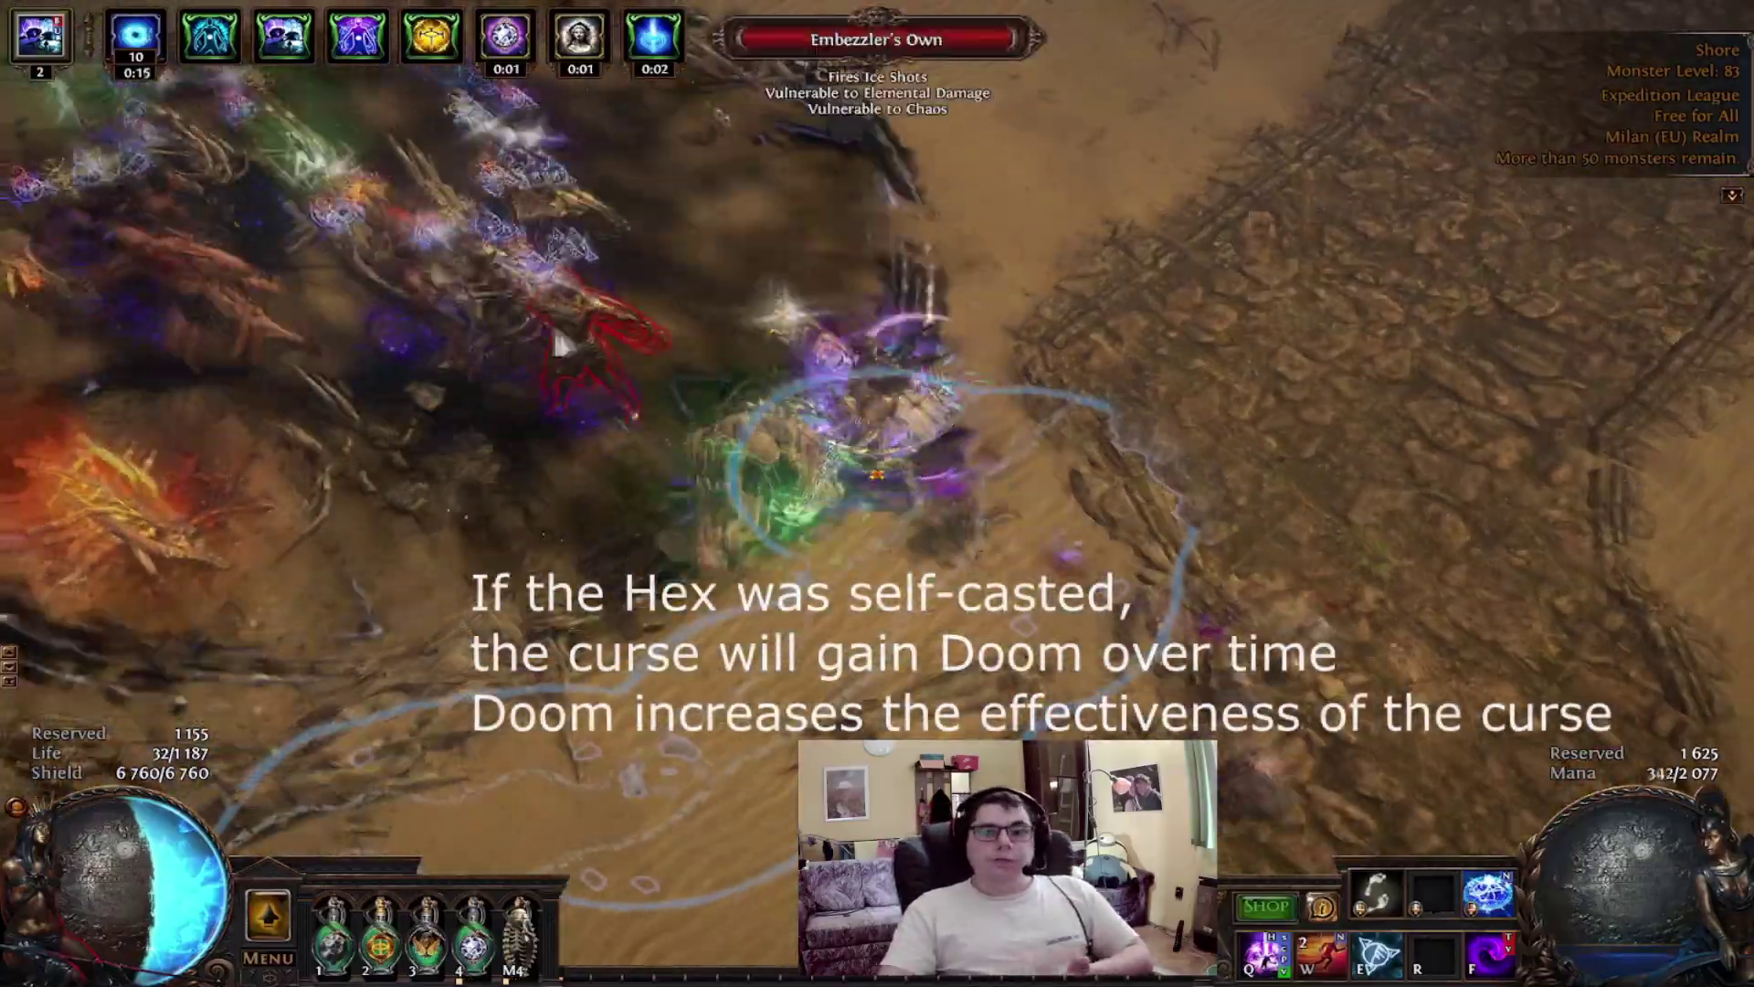
pyautogui.click(619, 281)
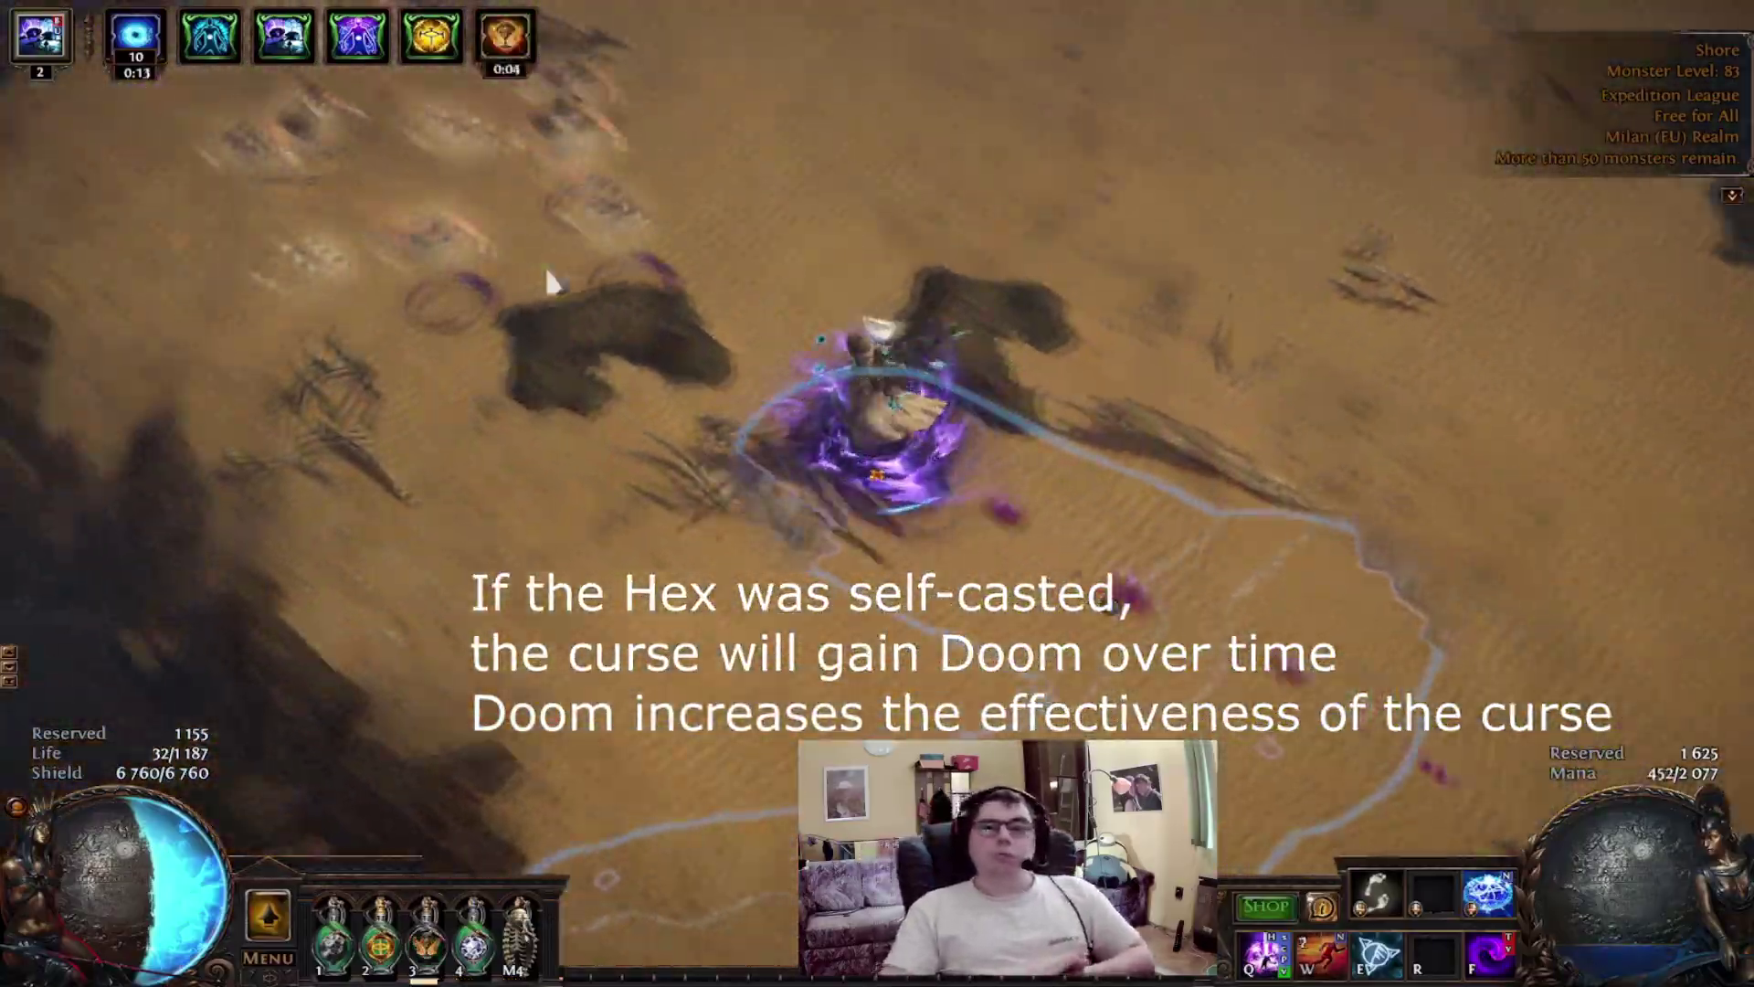
# Clear south through the rocky area, then kill Belcer, the Pirate Lord, and collect the loot
pyautogui.click(548, 274)
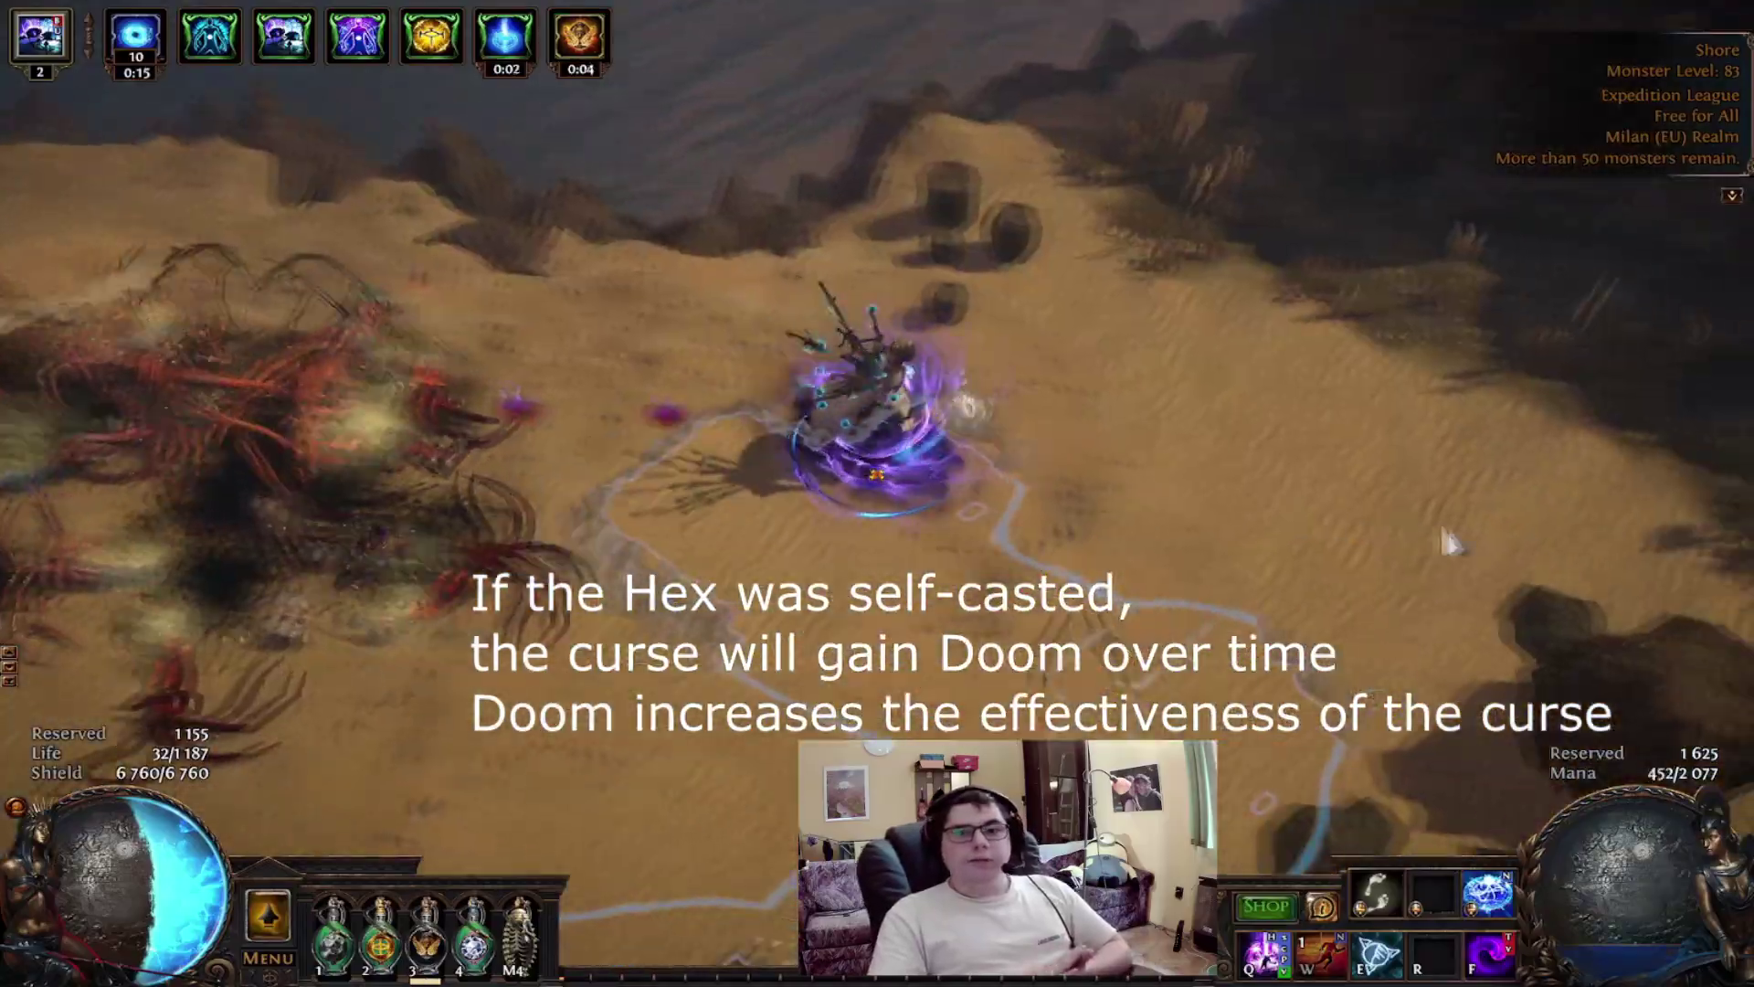
pyautogui.click(1447, 541)
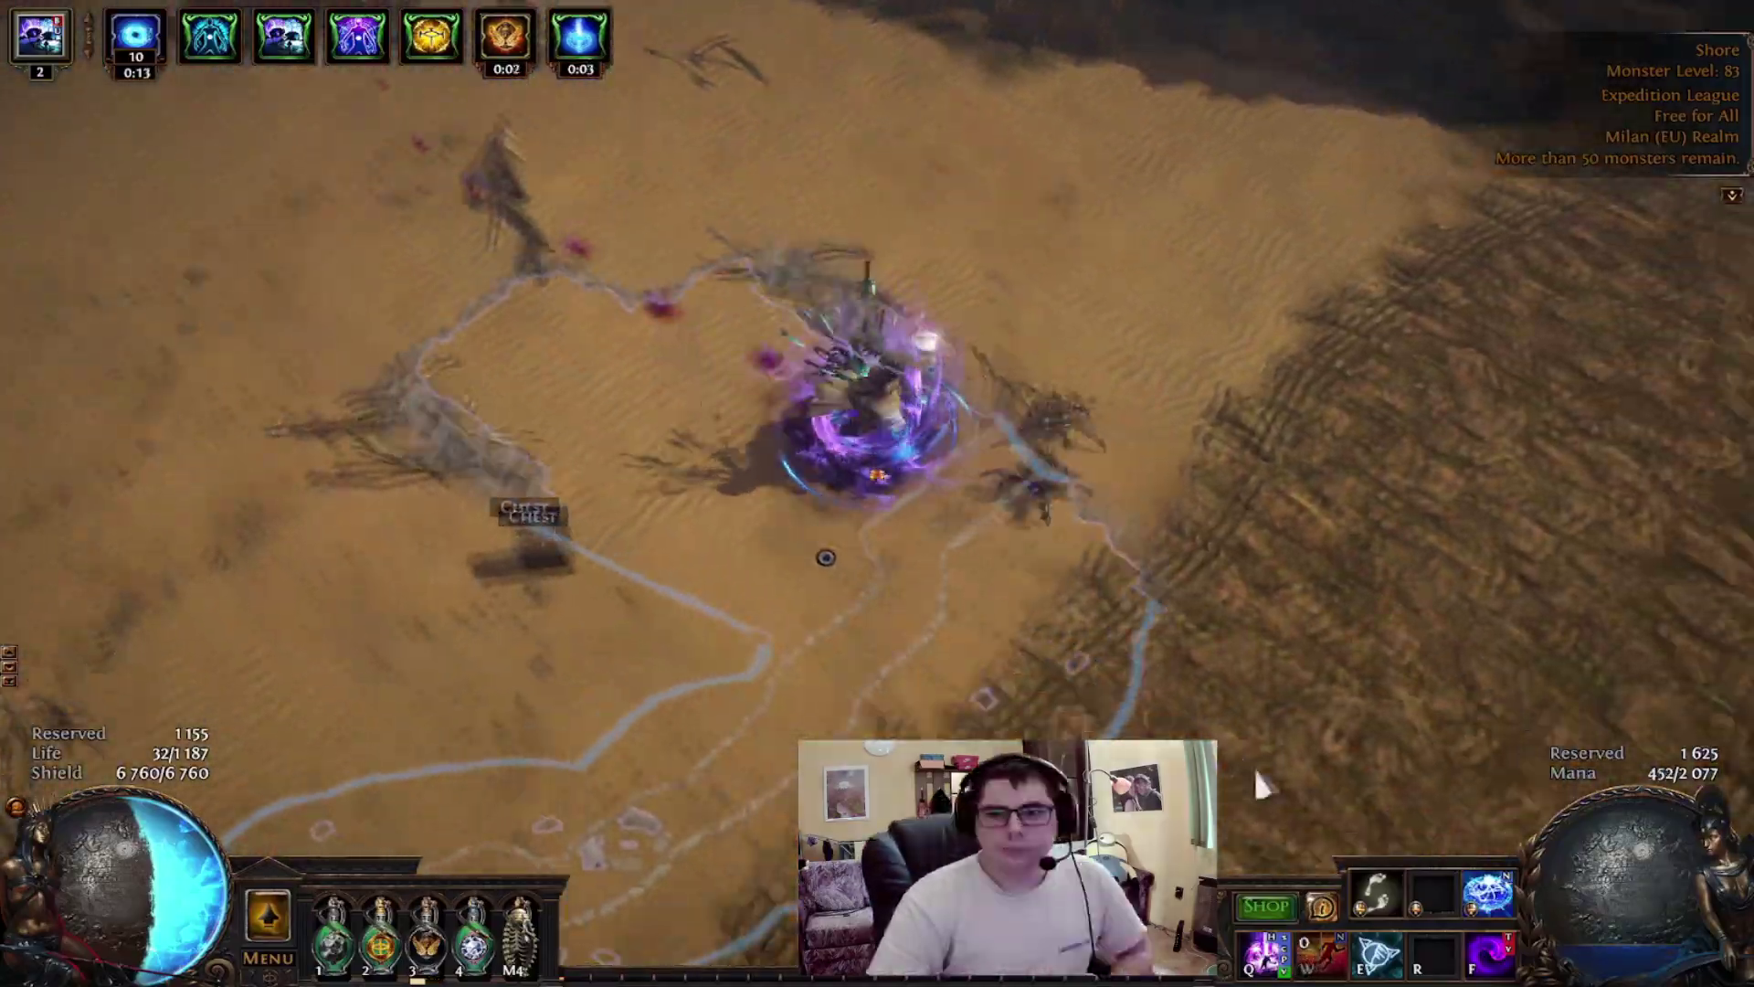
pyautogui.click(1258, 781)
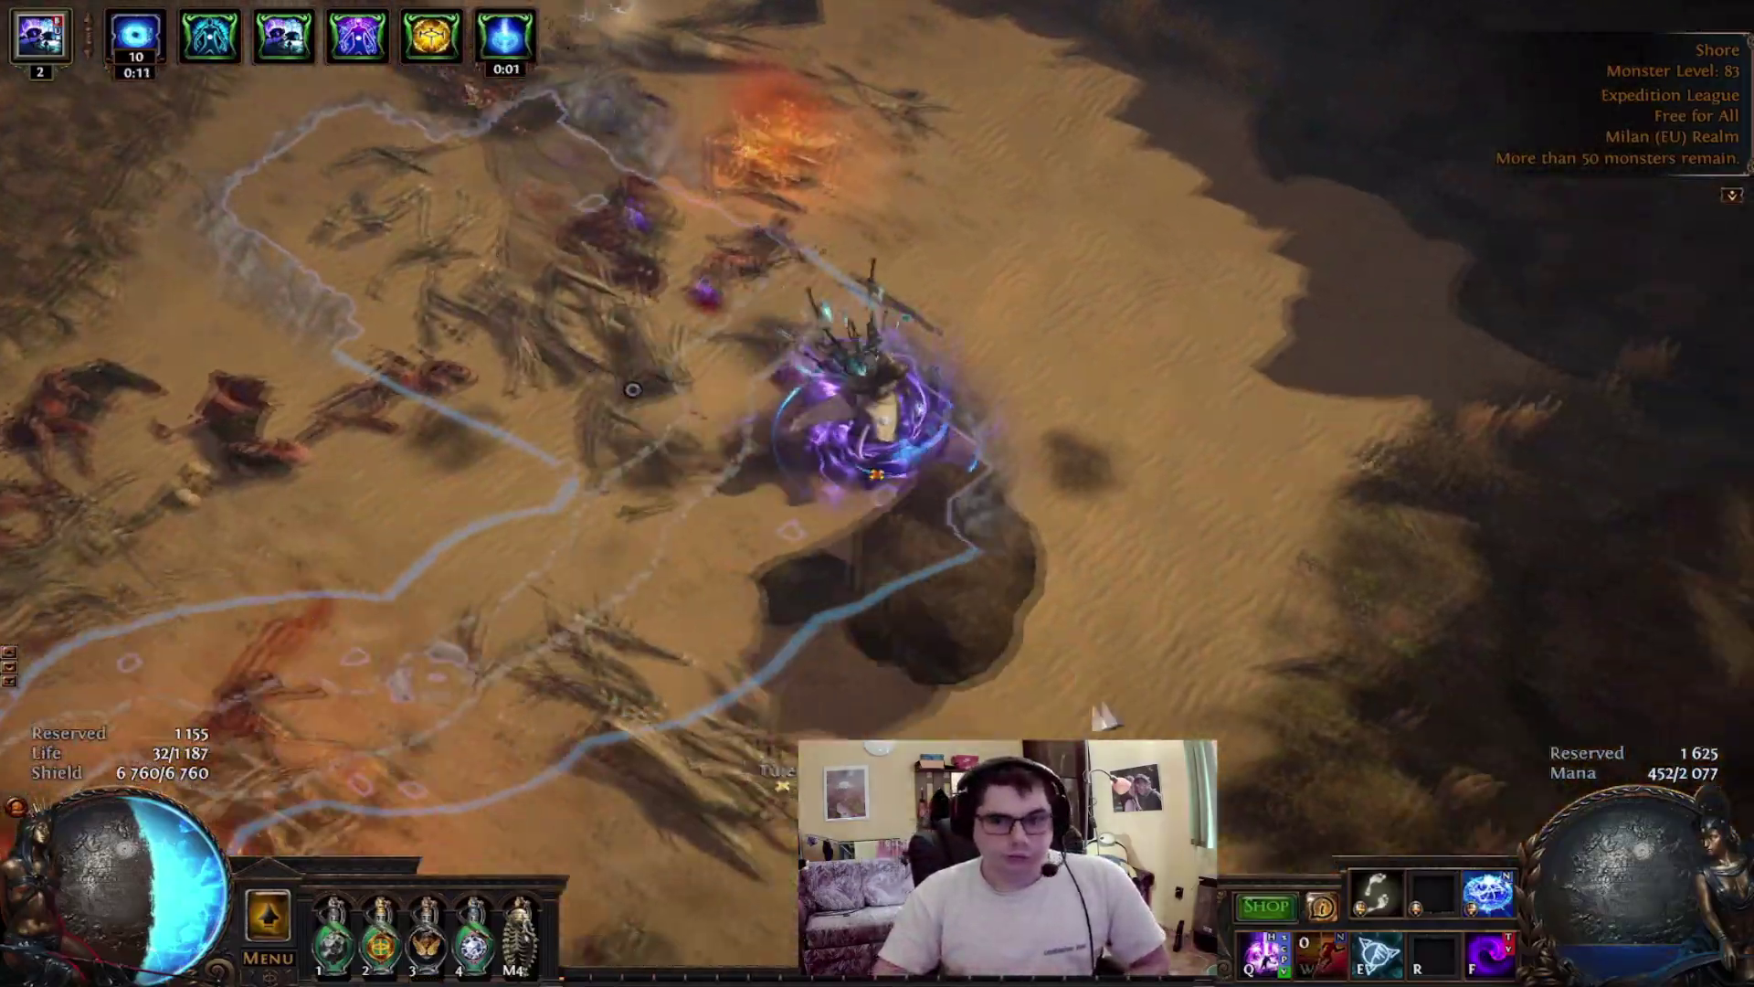
pyautogui.click(1103, 717)
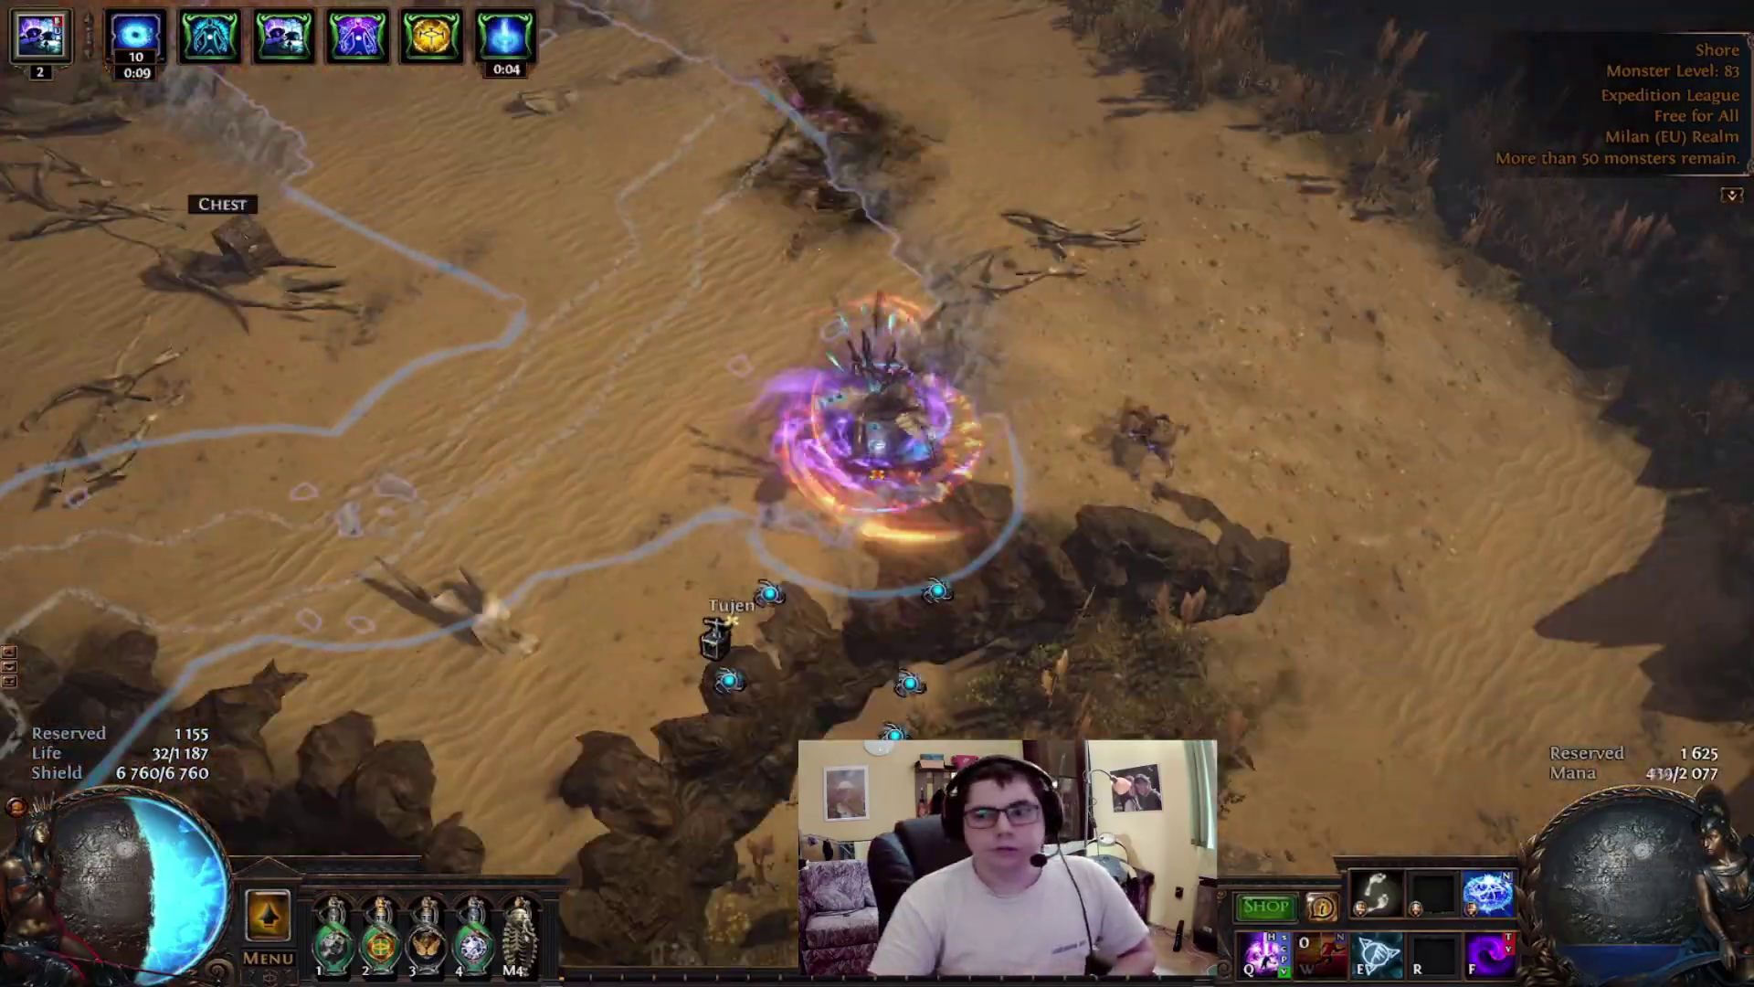
pyautogui.click(784, 775)
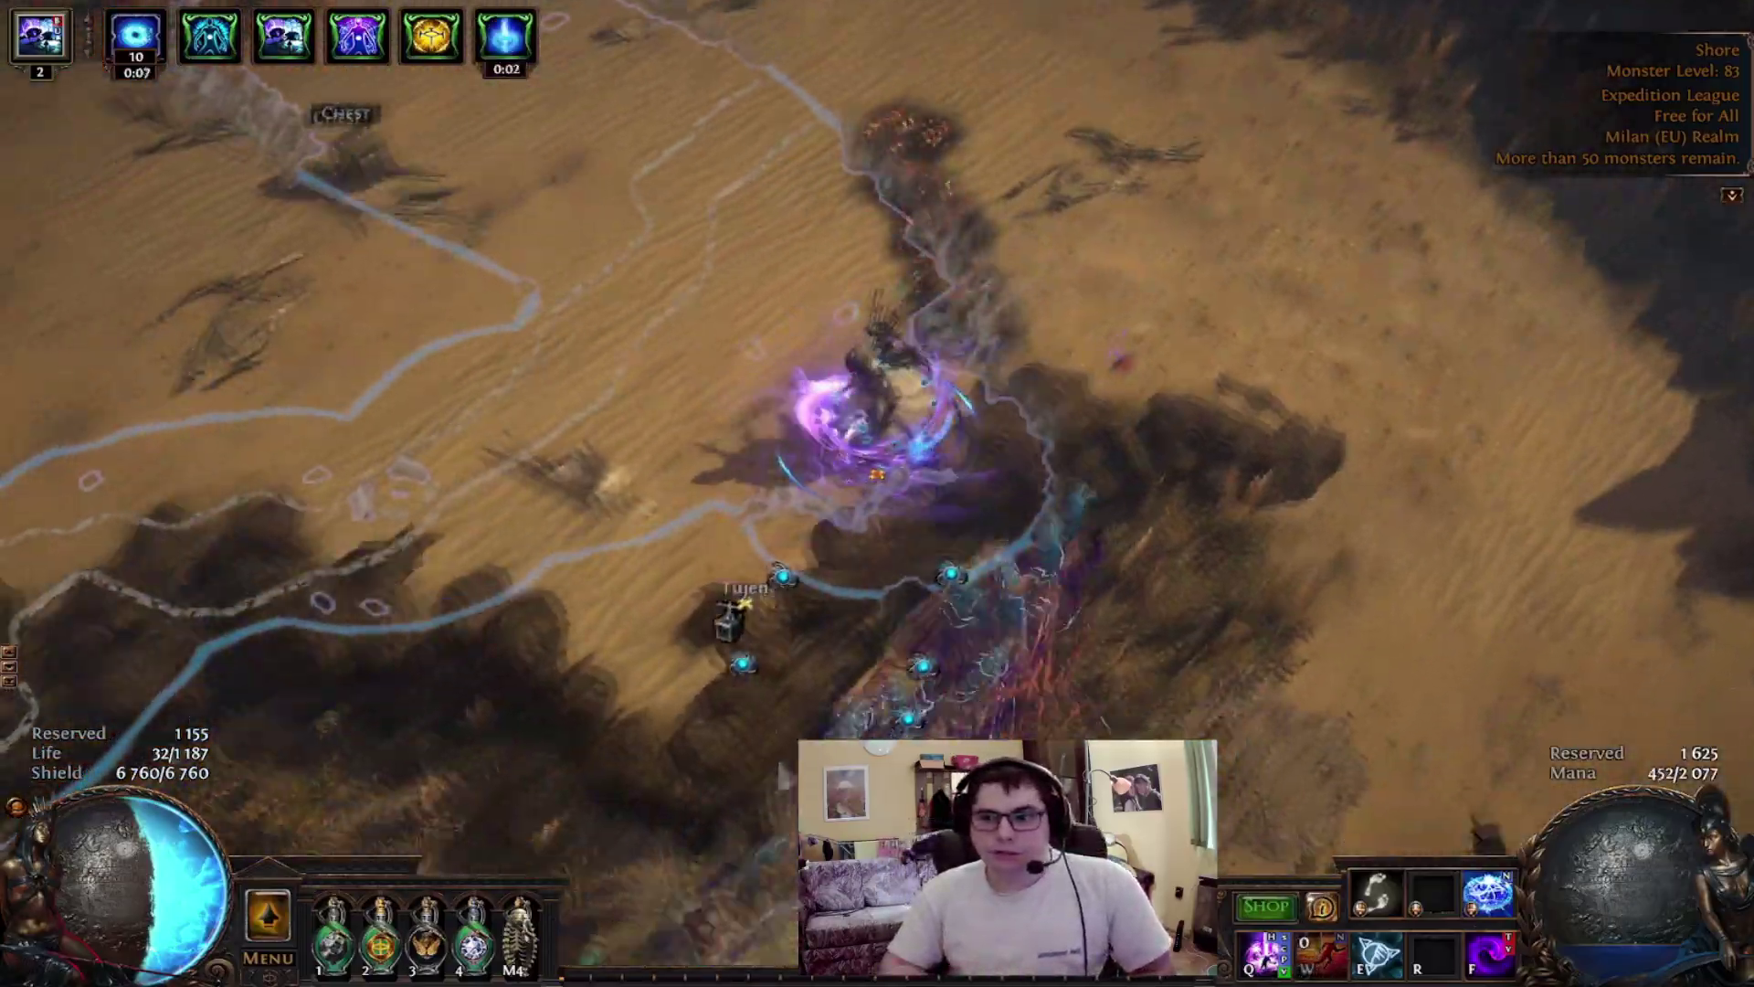
pyautogui.click(500, 782)
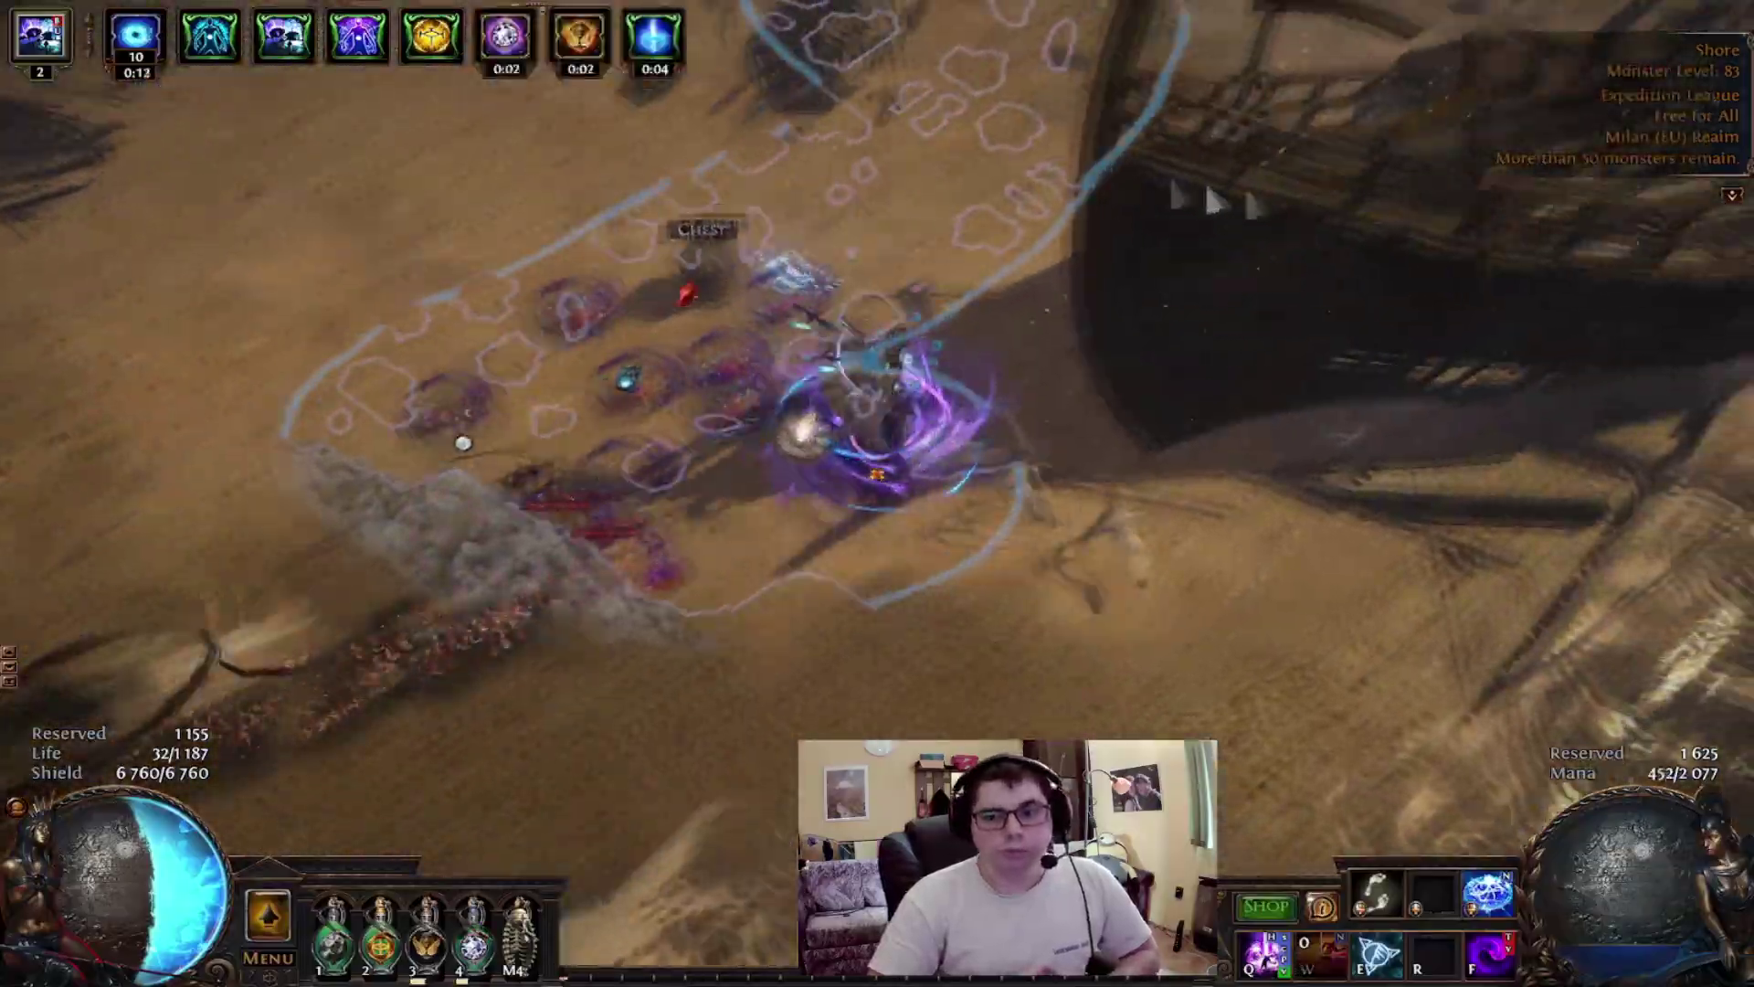
pyautogui.click(1172, 237)
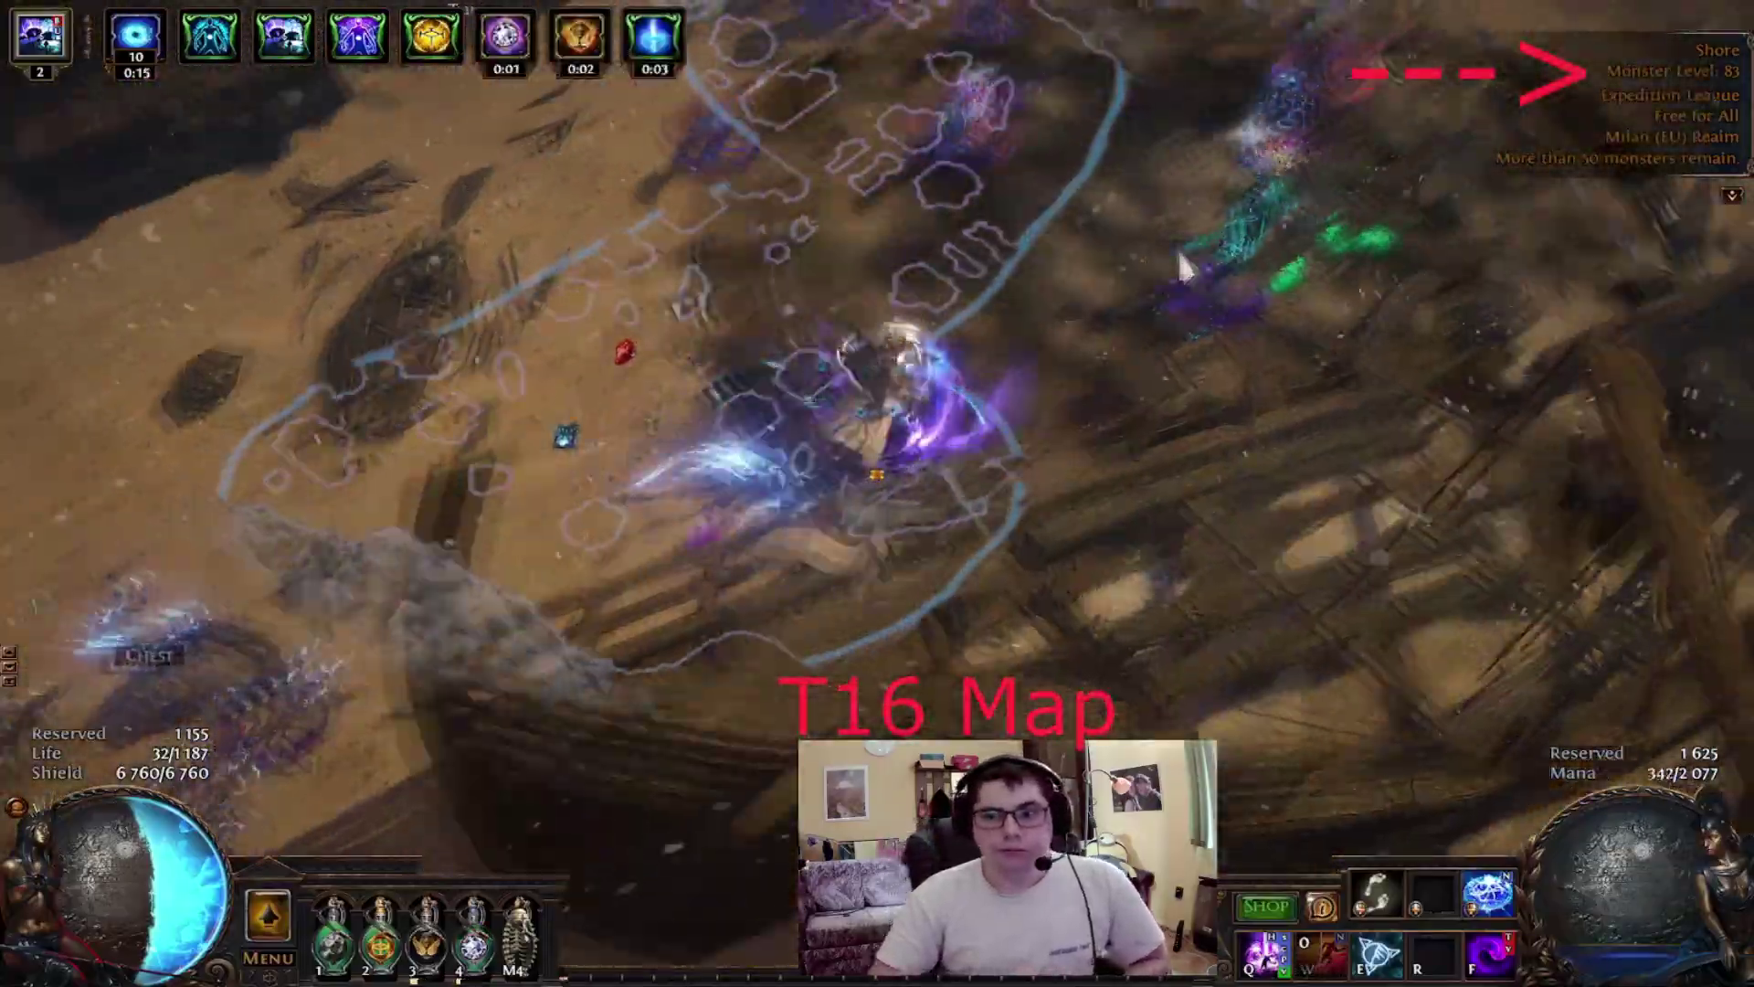
pyautogui.click(1179, 259)
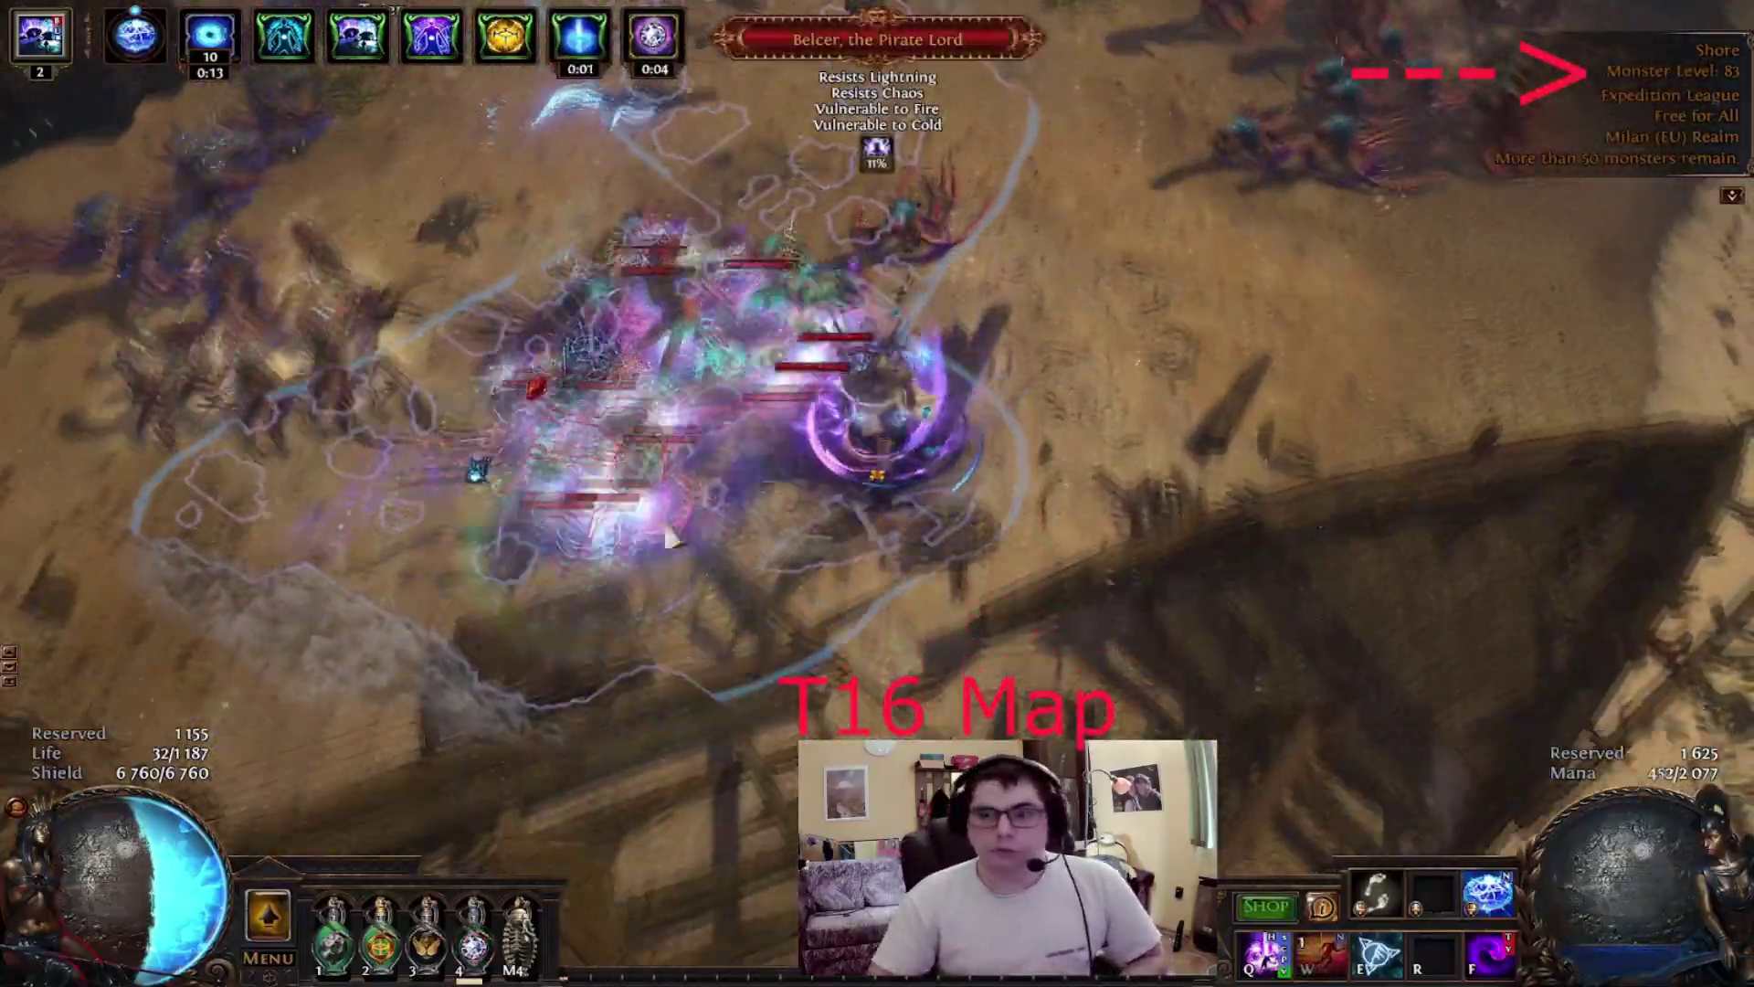
pyautogui.click(670, 539)
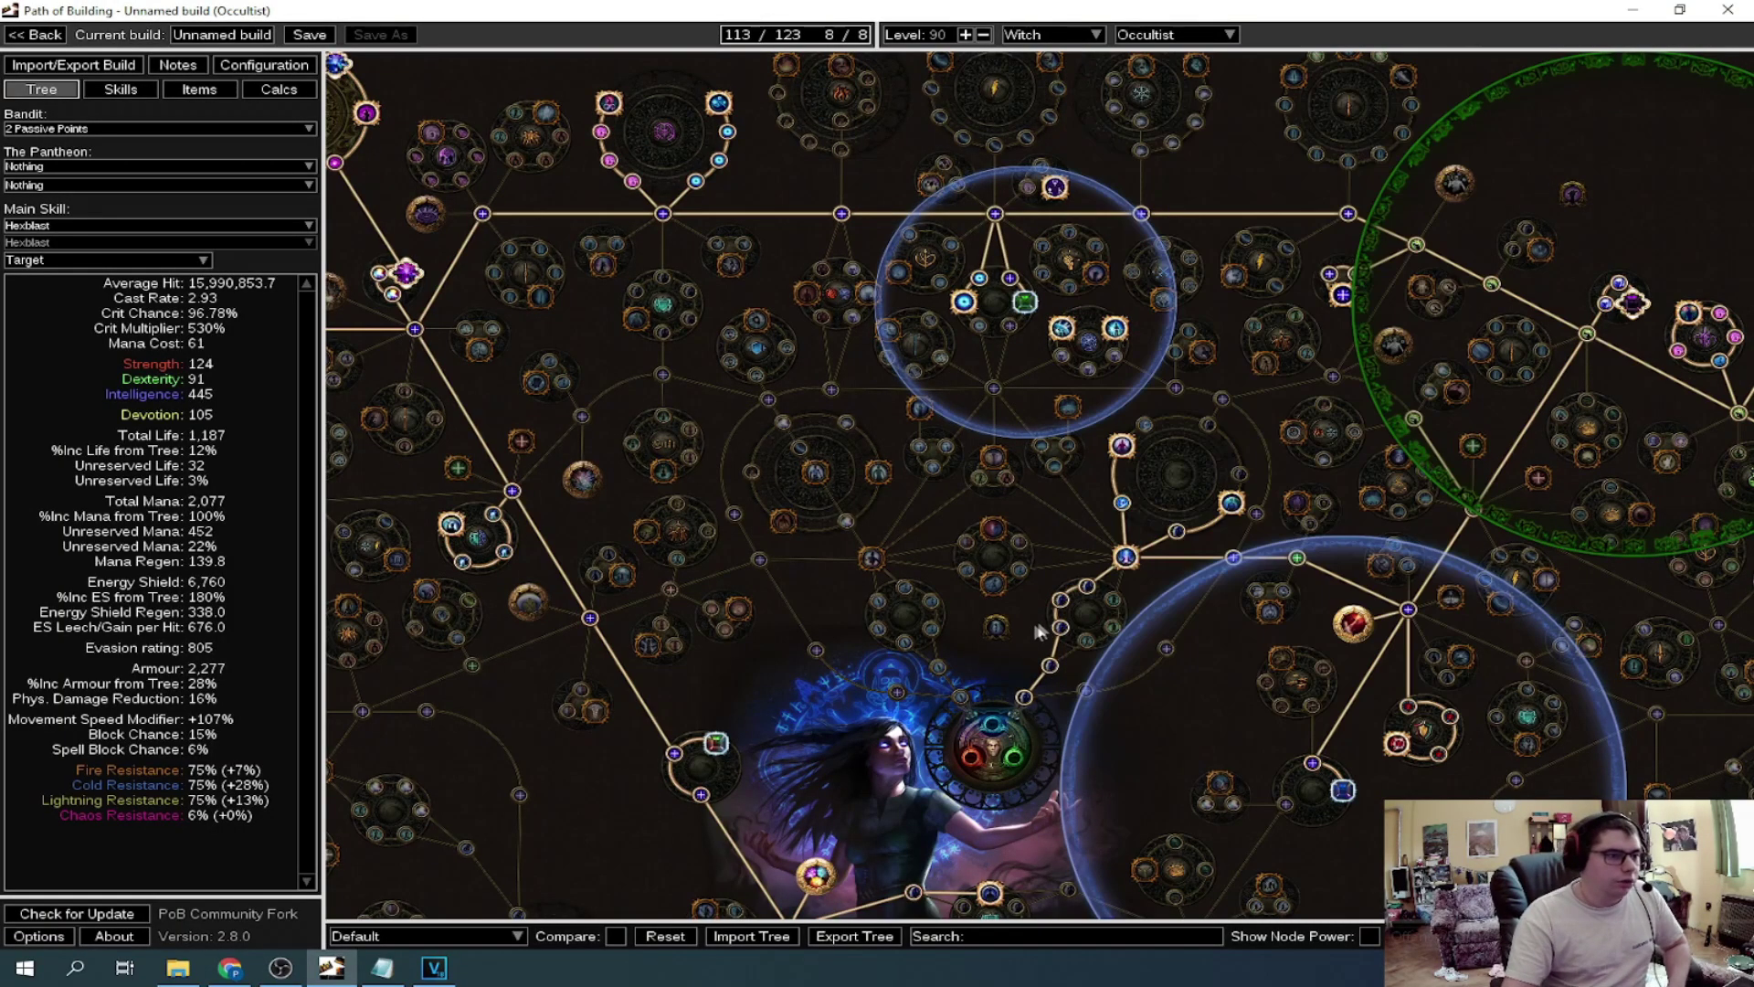
# Pan the tree past Arcane Will and the Energy From Within socket to the Militant Faith area
pyautogui.moveTo(1161, 575); pyautogui.dragTo(1155, 631)
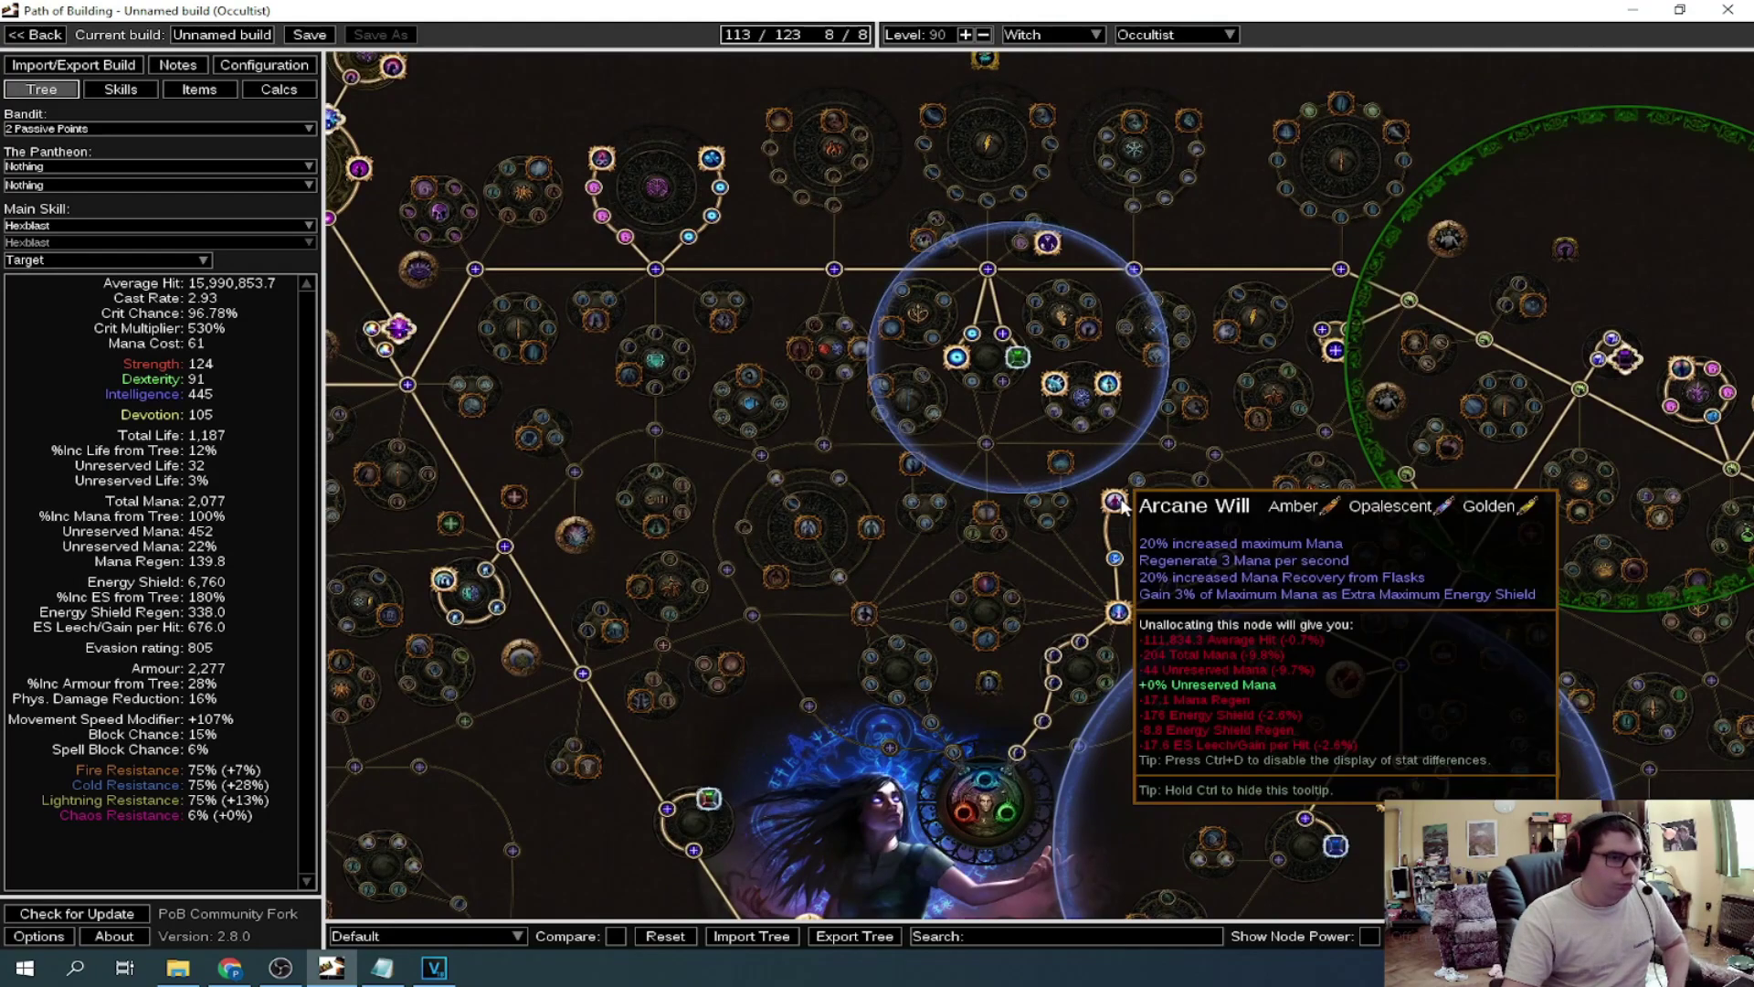
pyautogui.moveTo(1334, 696); pyautogui.dragTo(1079, 590)
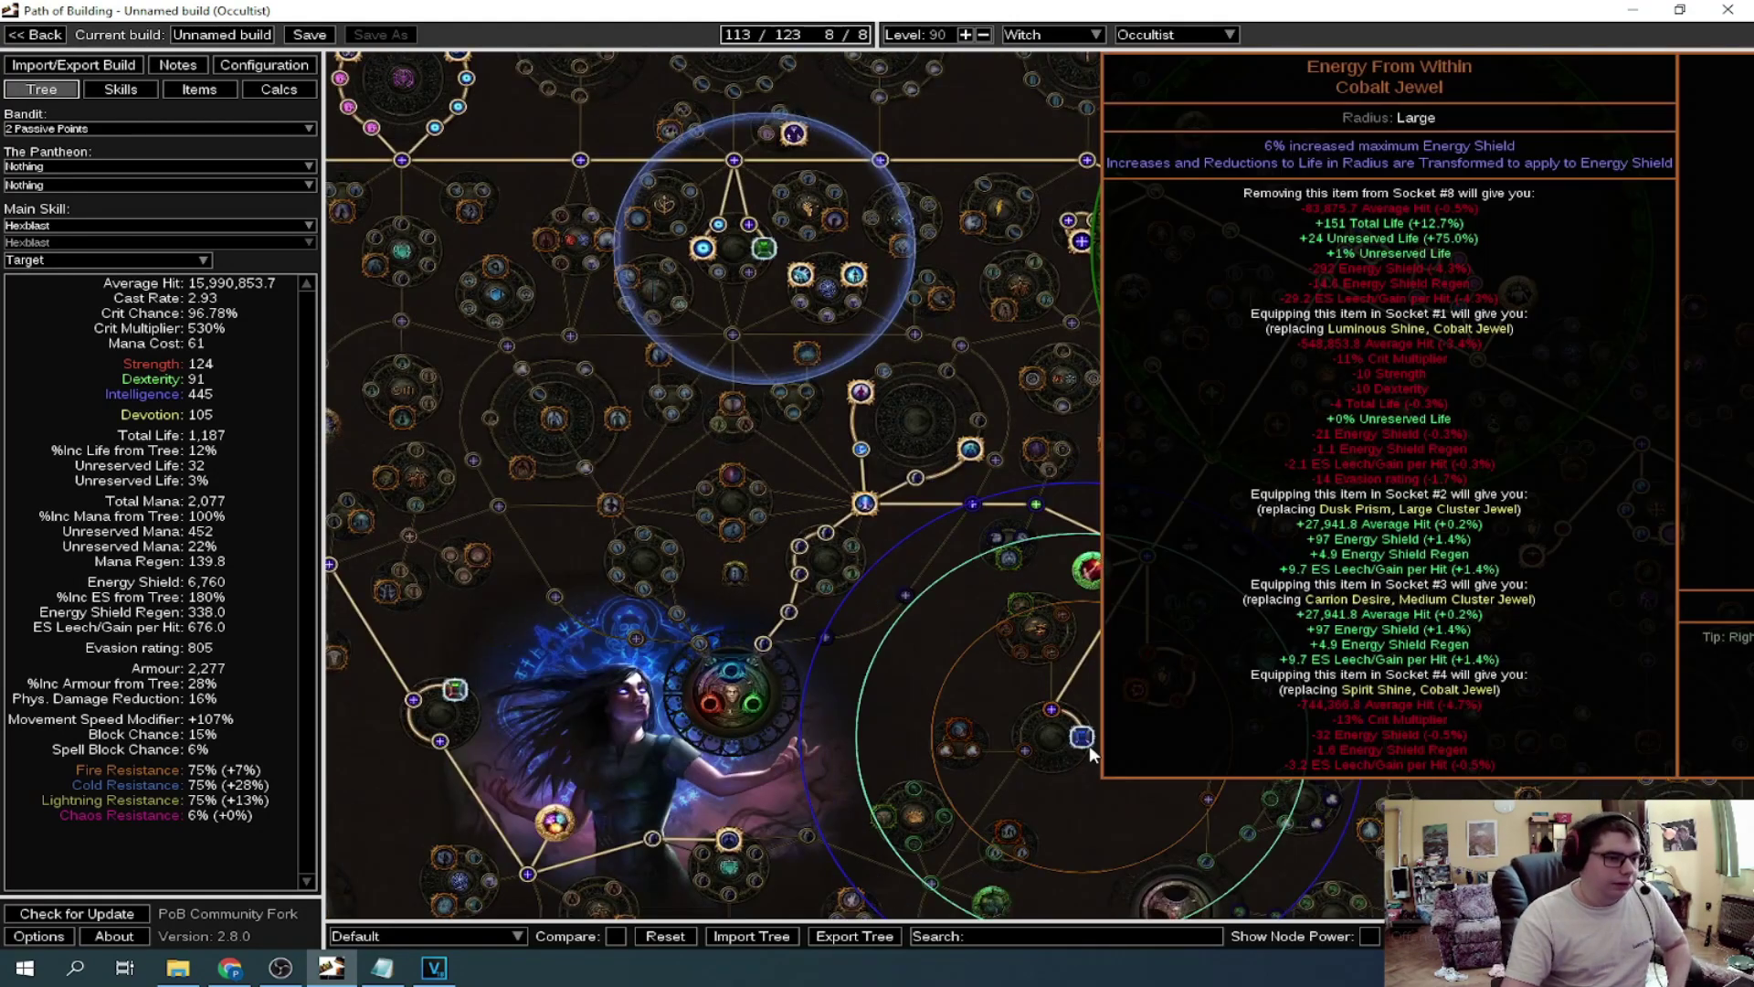
pyautogui.moveTo(1073, 733); pyautogui.dragTo(1007, 727)
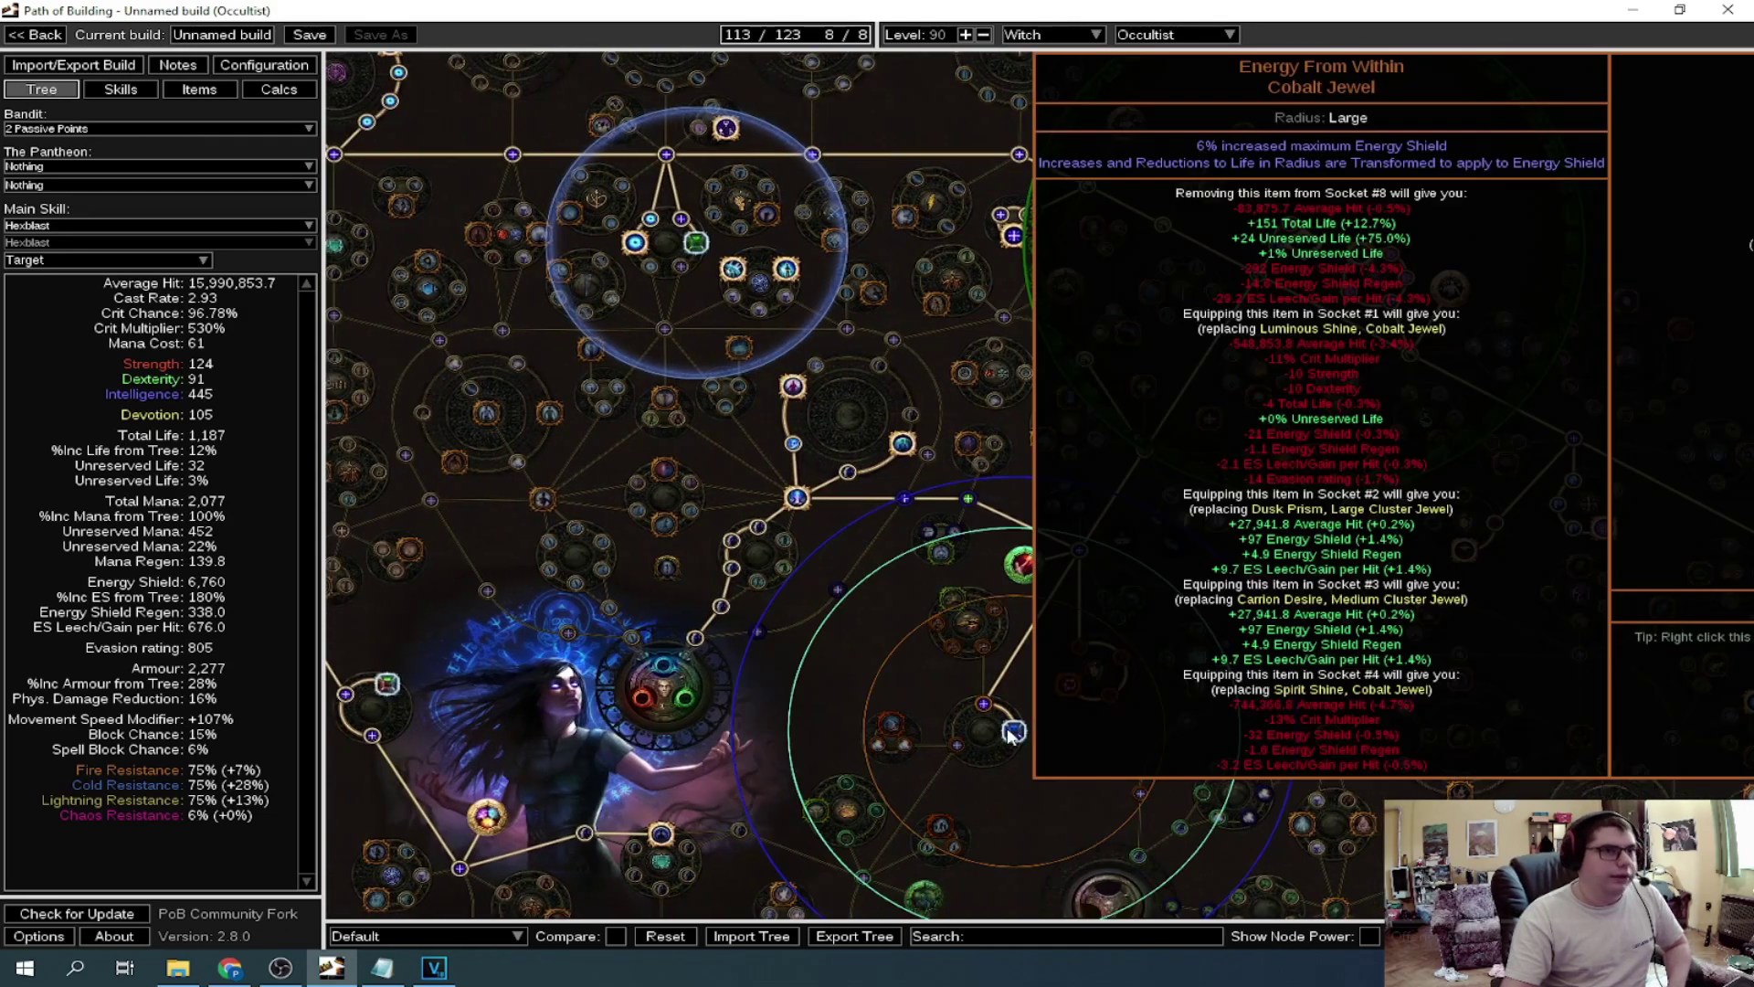
pyautogui.moveTo(1044, 744); pyautogui.dragTo(1009, 760)
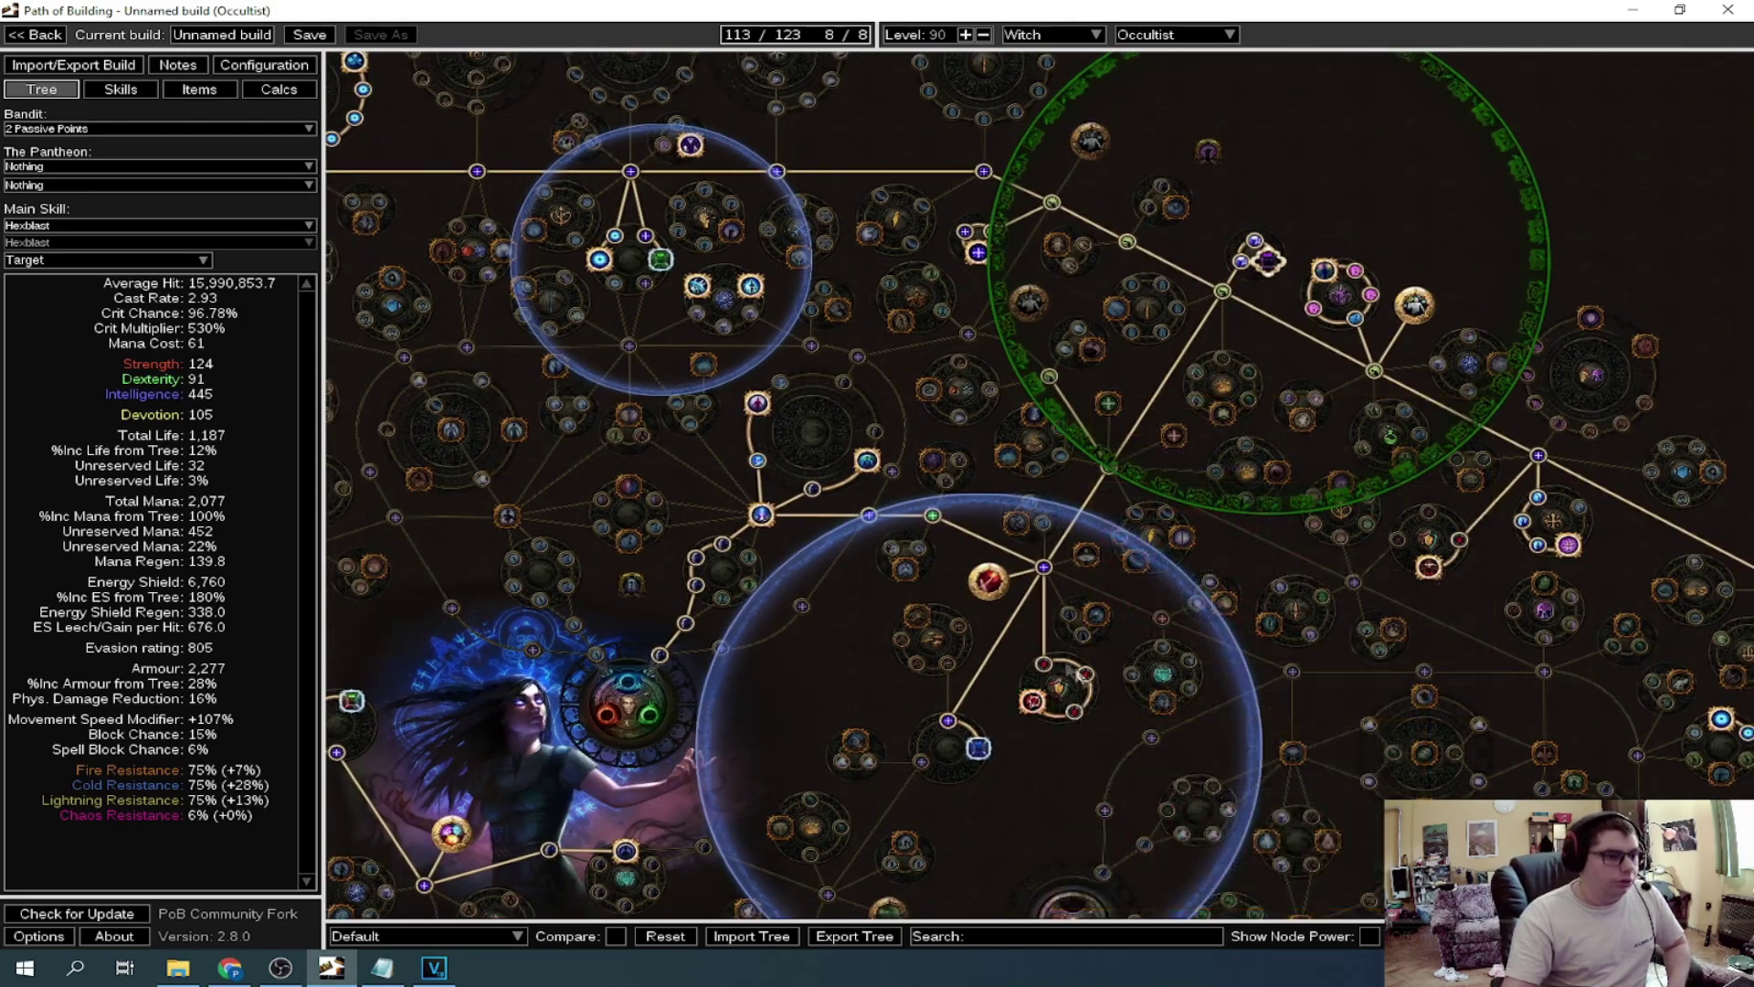
pyautogui.moveTo(1242, 266)
pyautogui.mouseDown()
pyautogui.moveTo(1090, 479)
pyautogui.moveTo(1095, 453)
pyautogui.mouseUp()
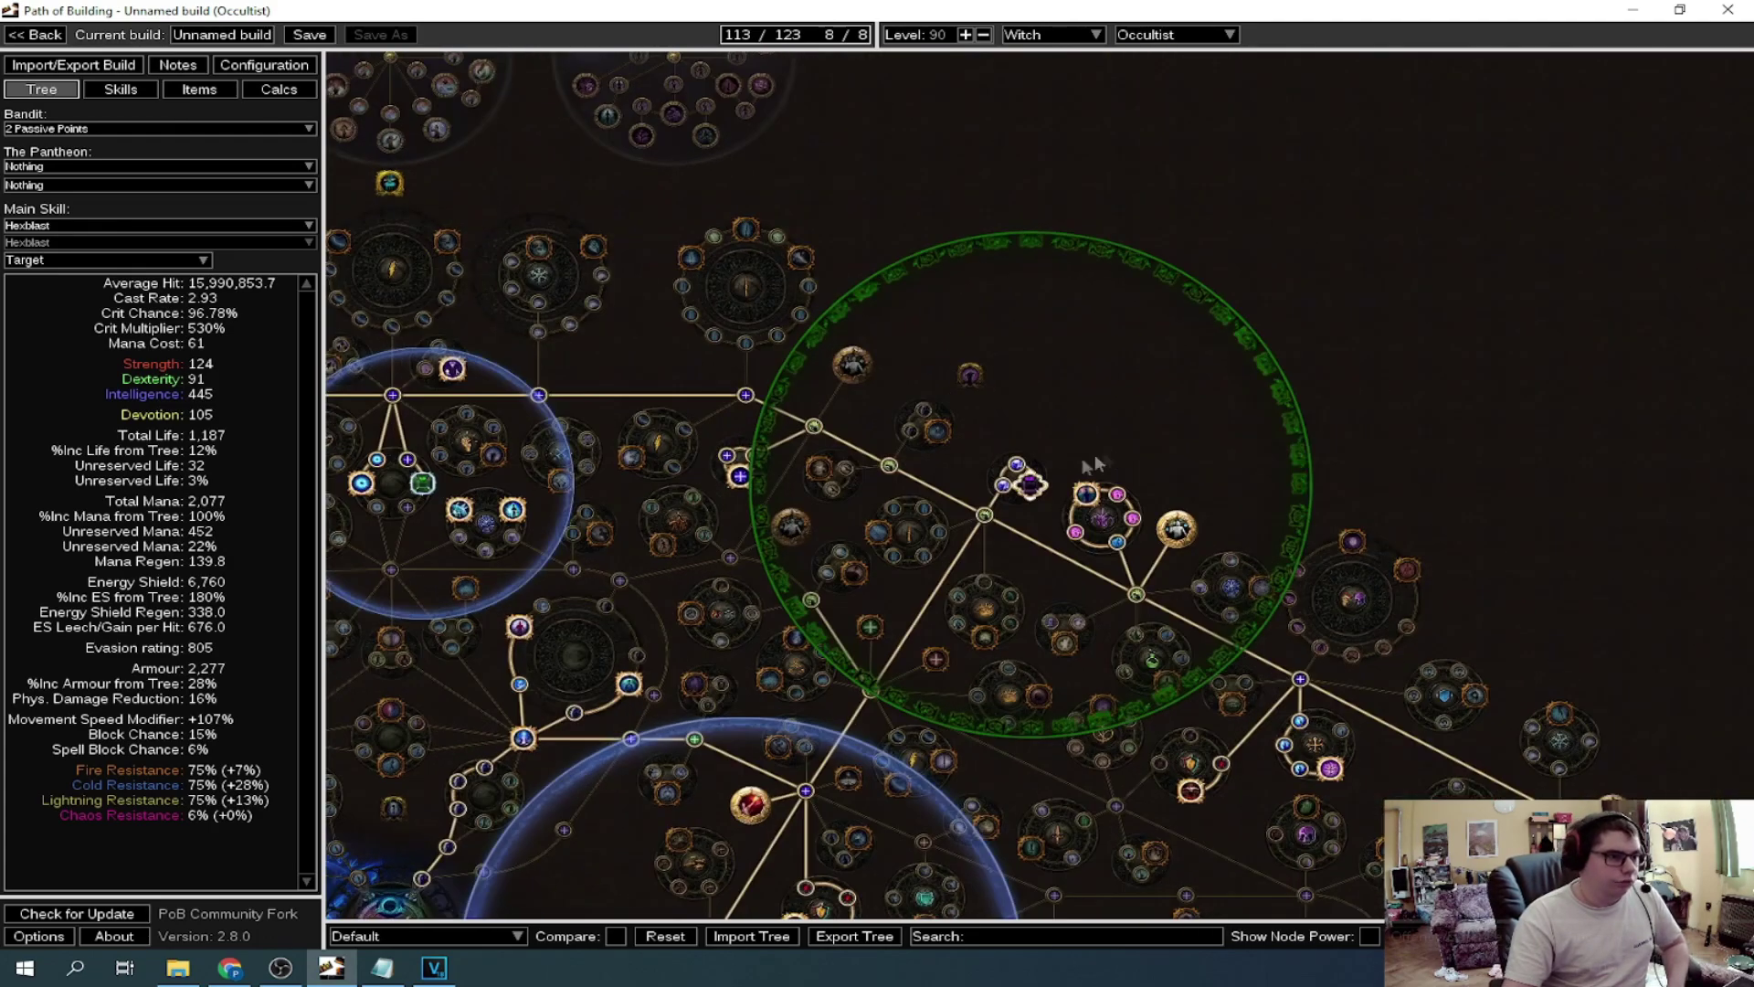
pyautogui.moveTo(1015, 475)
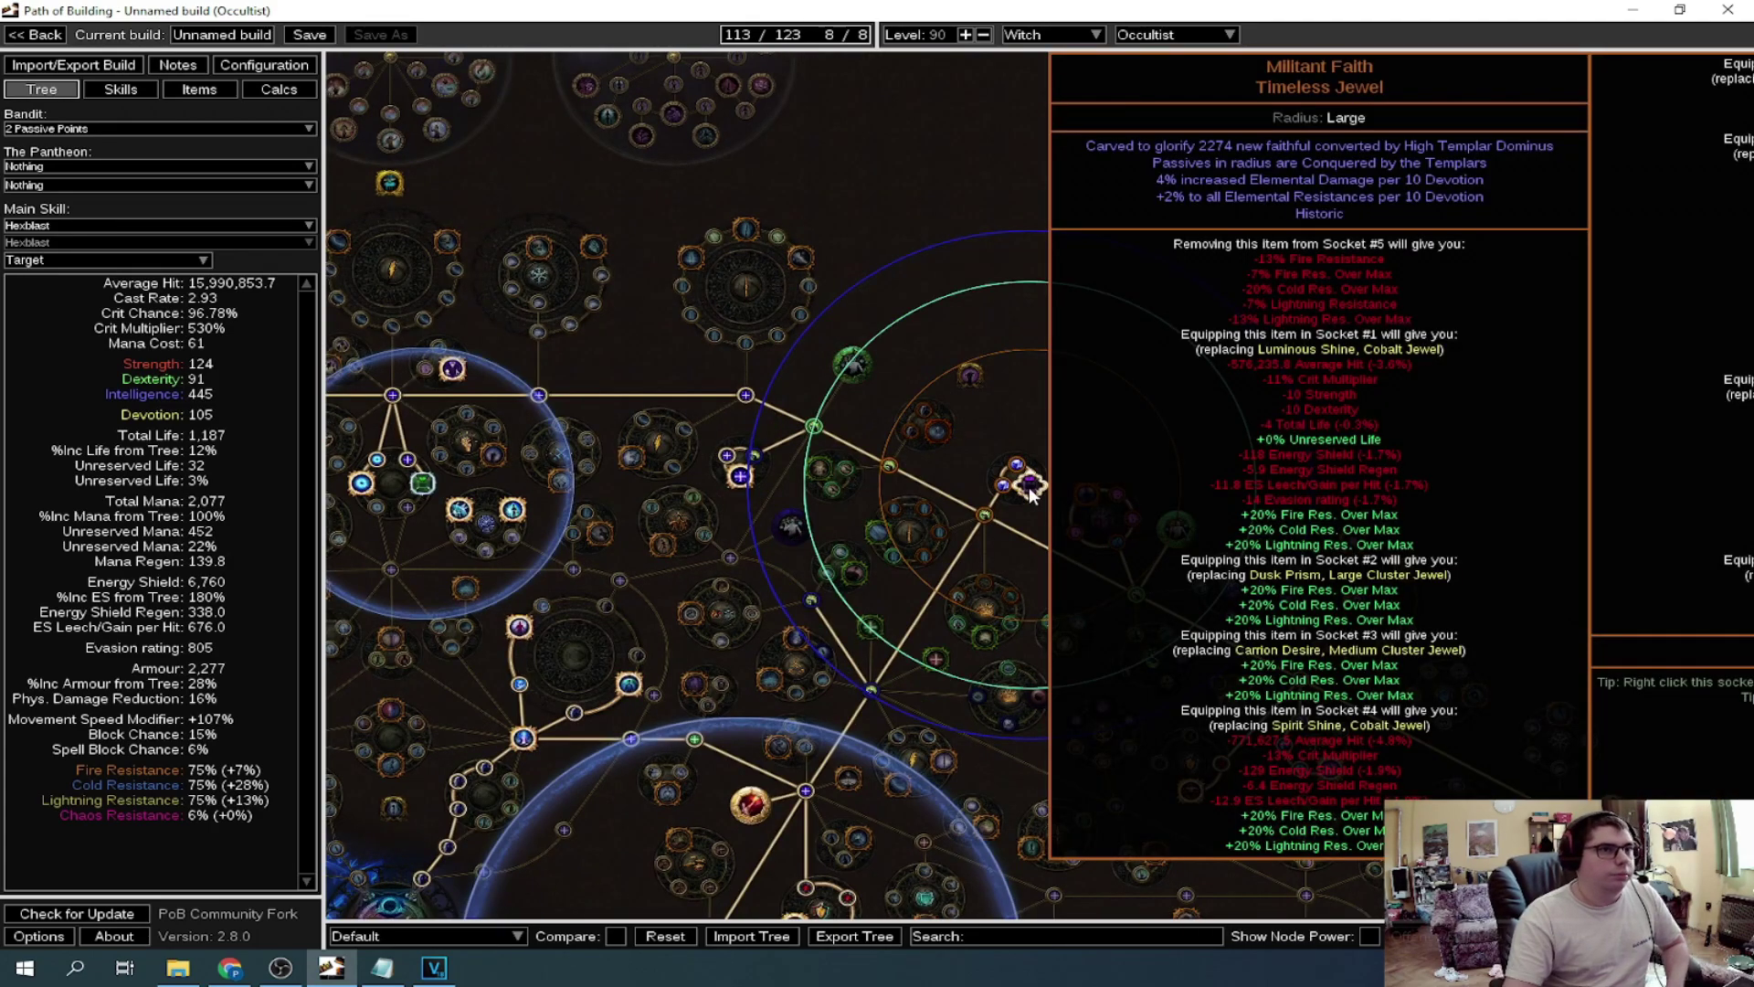
pyautogui.scroll(2, 1028, 486)
pyautogui.moveTo(1050, 443); pyautogui.dragTo(1064, 519)
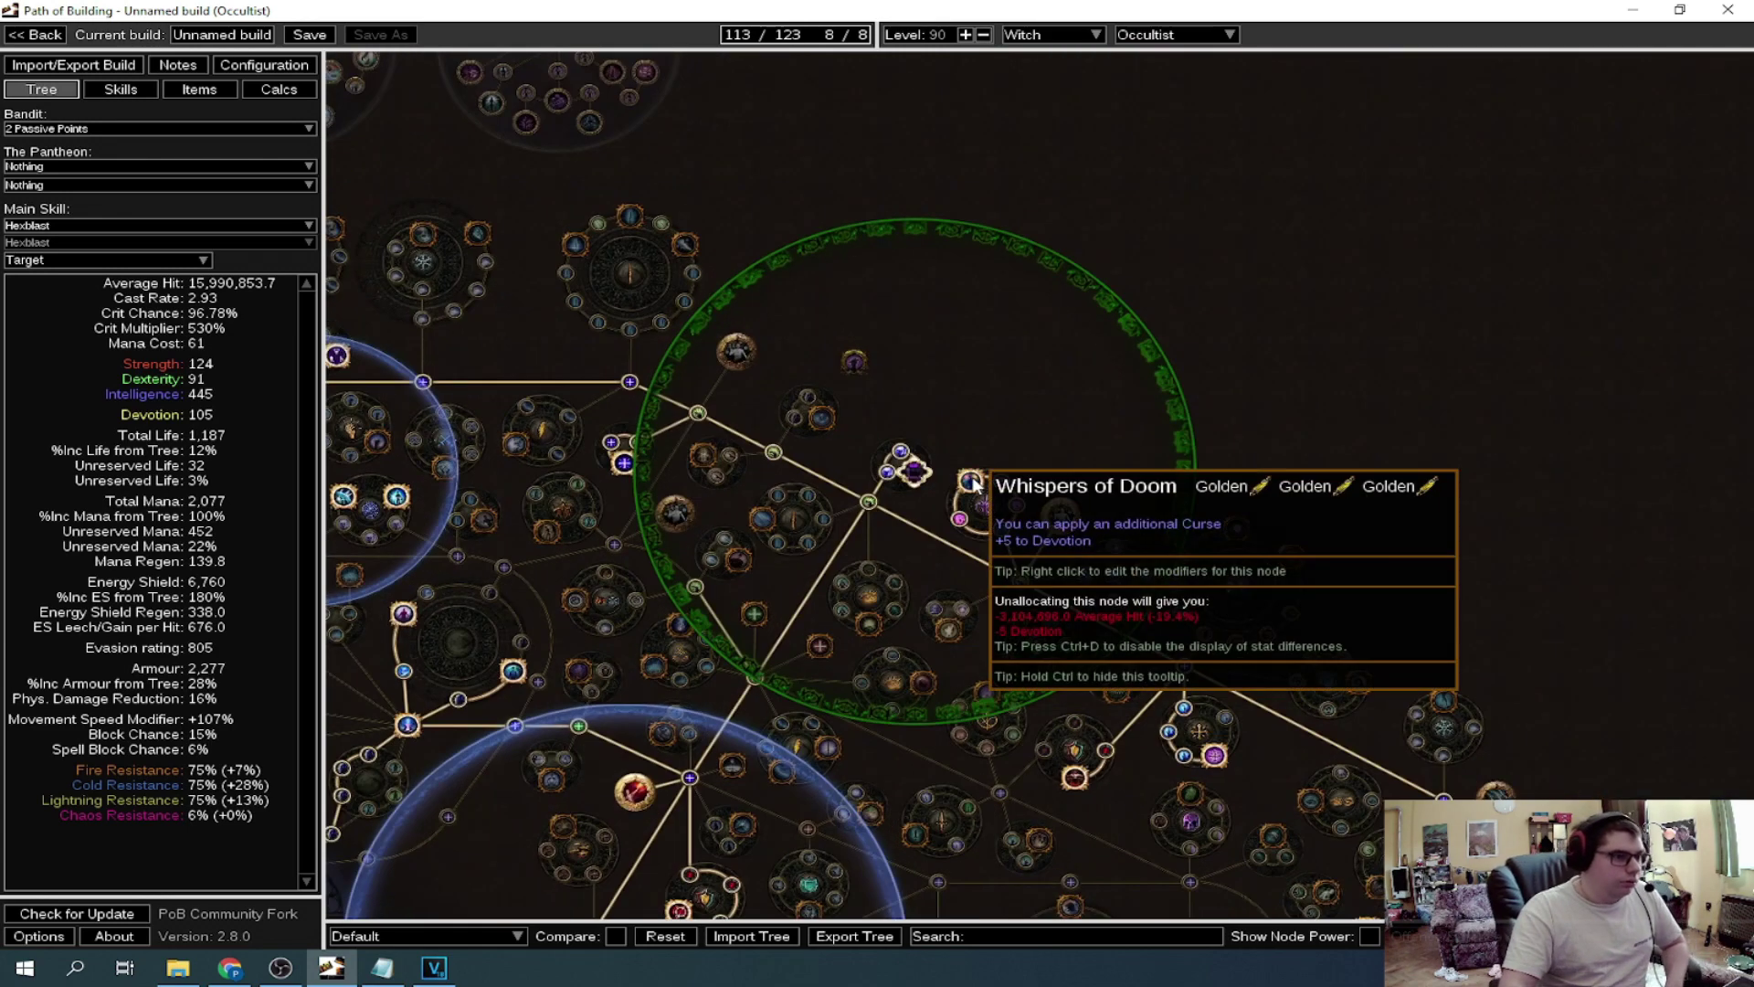
pyautogui.click(1058, 511)
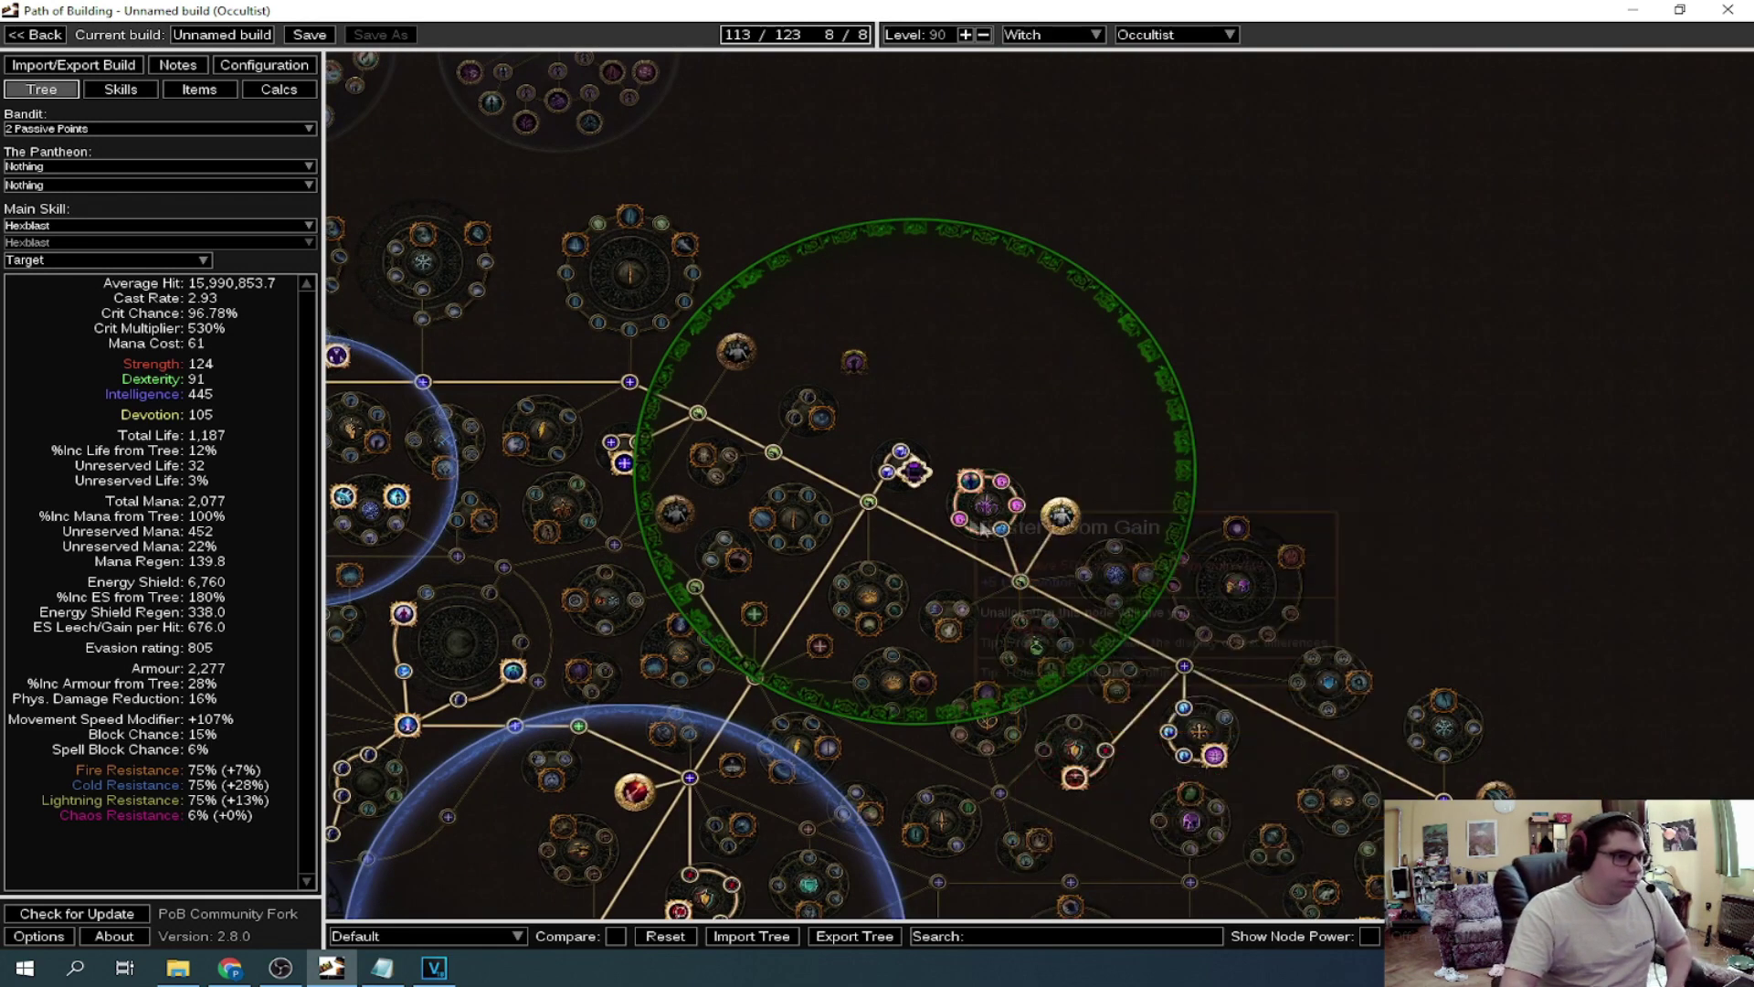
pyautogui.moveTo(1038, 589); pyautogui.dragTo(965, 495)
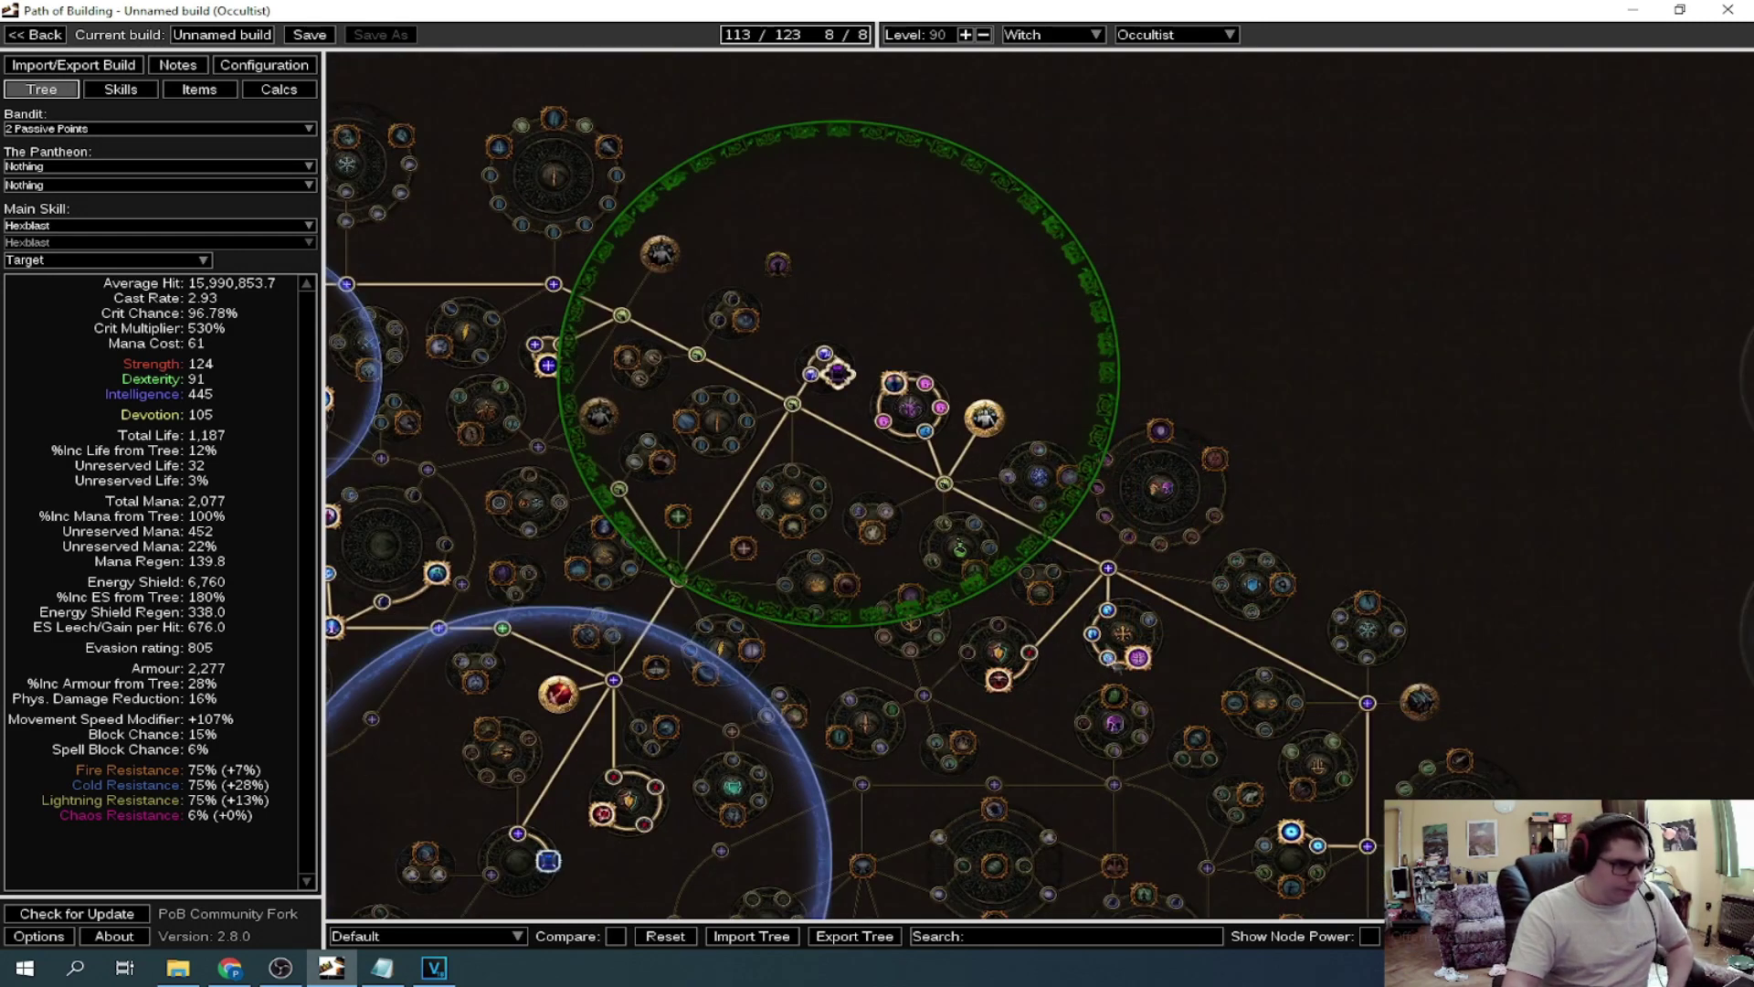
pyautogui.moveTo(1043, 723)
pyautogui.mouseDown()
pyautogui.moveTo(1021, 645)
pyautogui.moveTo(886, 606)
pyautogui.mouseUp()
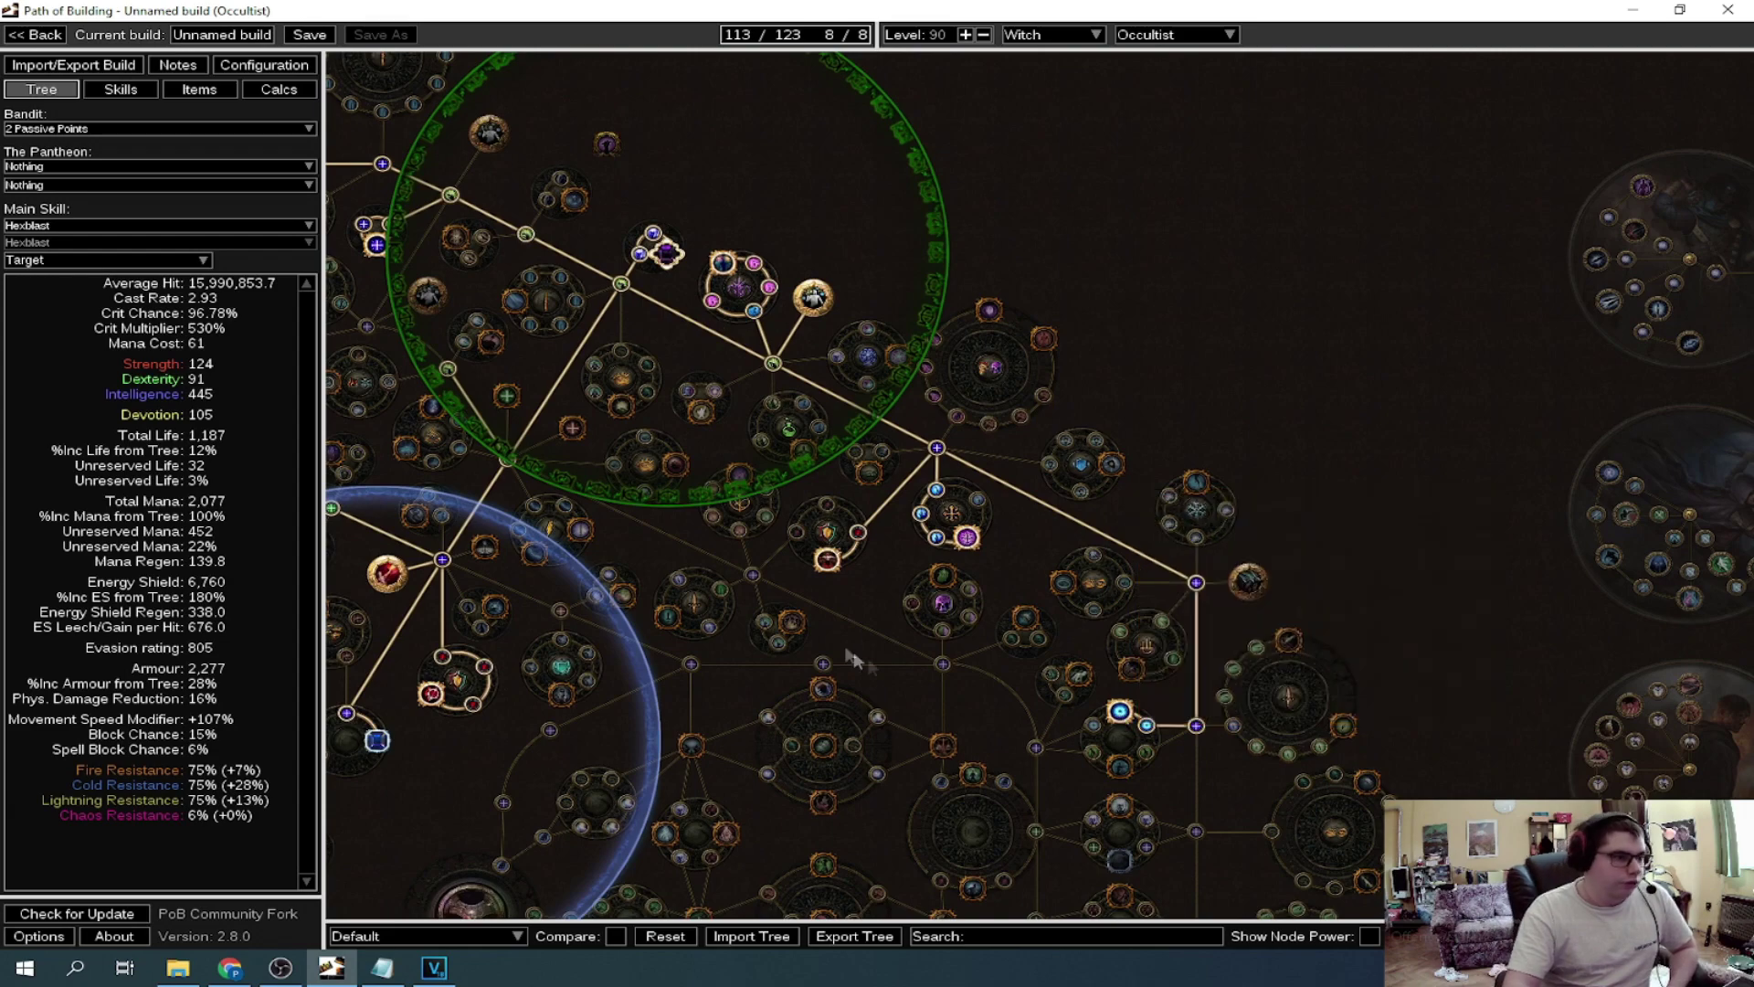
pyautogui.scroll(-3, 1121, 715)
pyautogui.moveTo(1121, 685); pyautogui.dragTo(1205, 622)
pyautogui.scroll(3, 1205, 622)
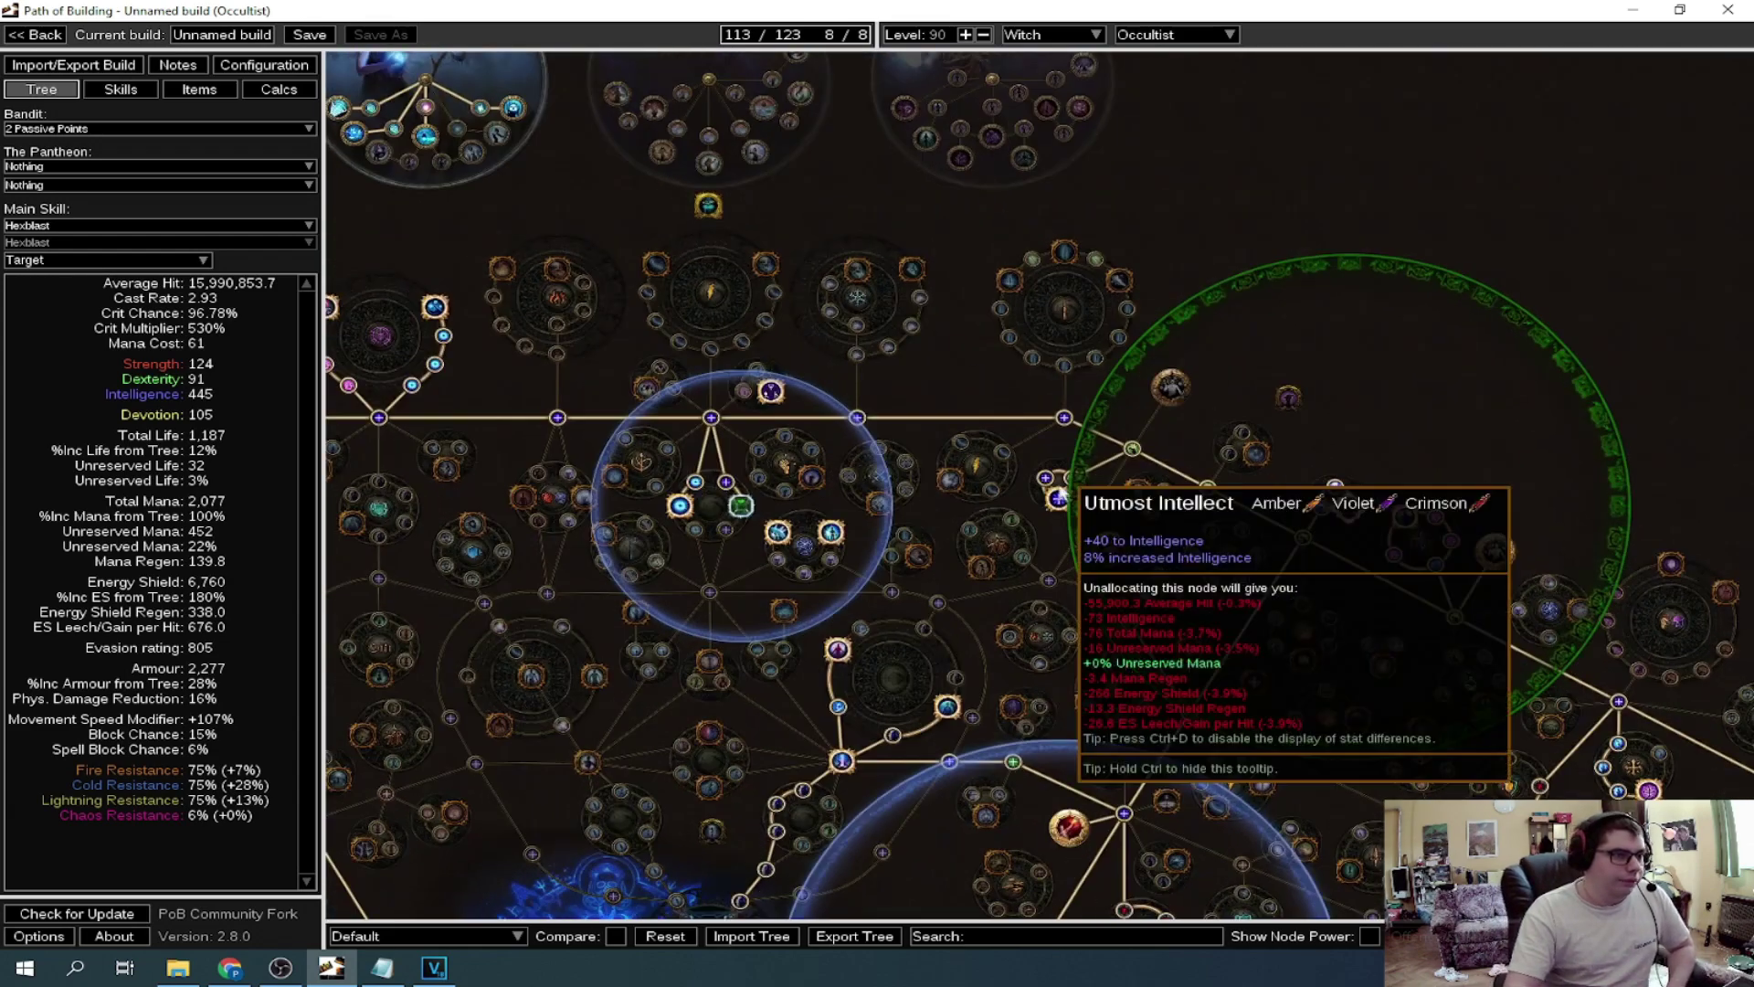
pyautogui.moveTo(1002, 501); pyautogui.dragTo(1110, 519)
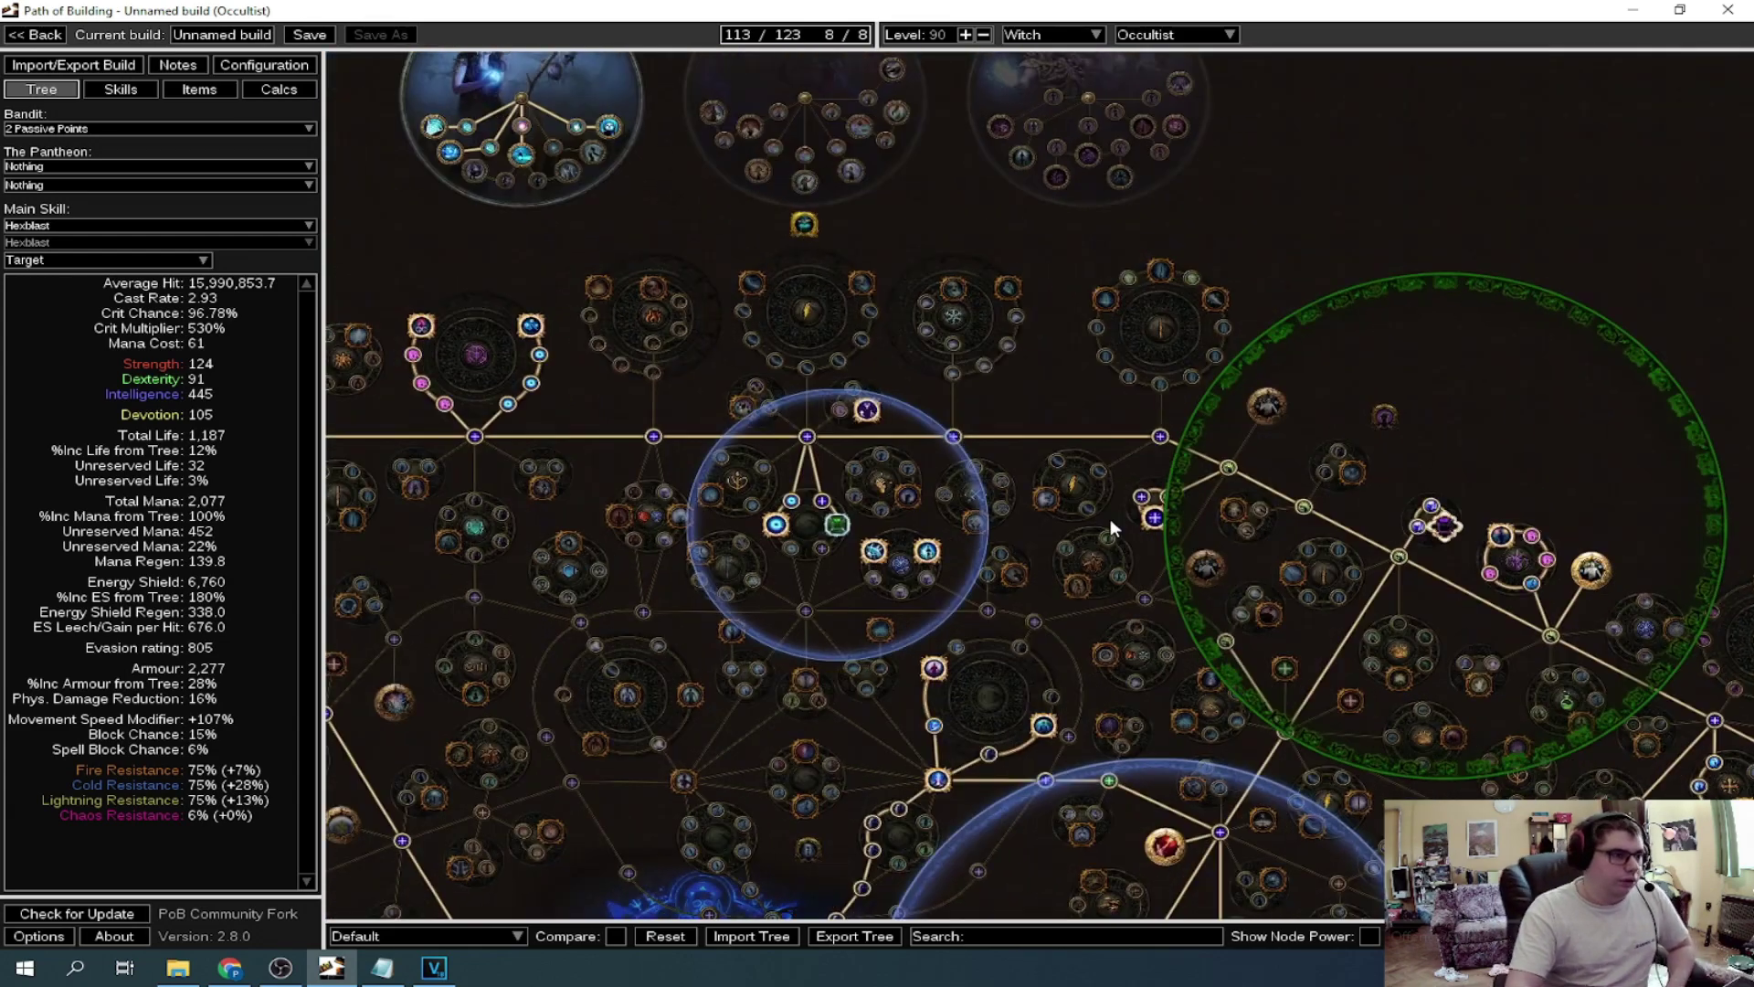
pyautogui.moveTo(908, 514); pyautogui.dragTo(1032, 524)
pyautogui.moveTo(959, 535)
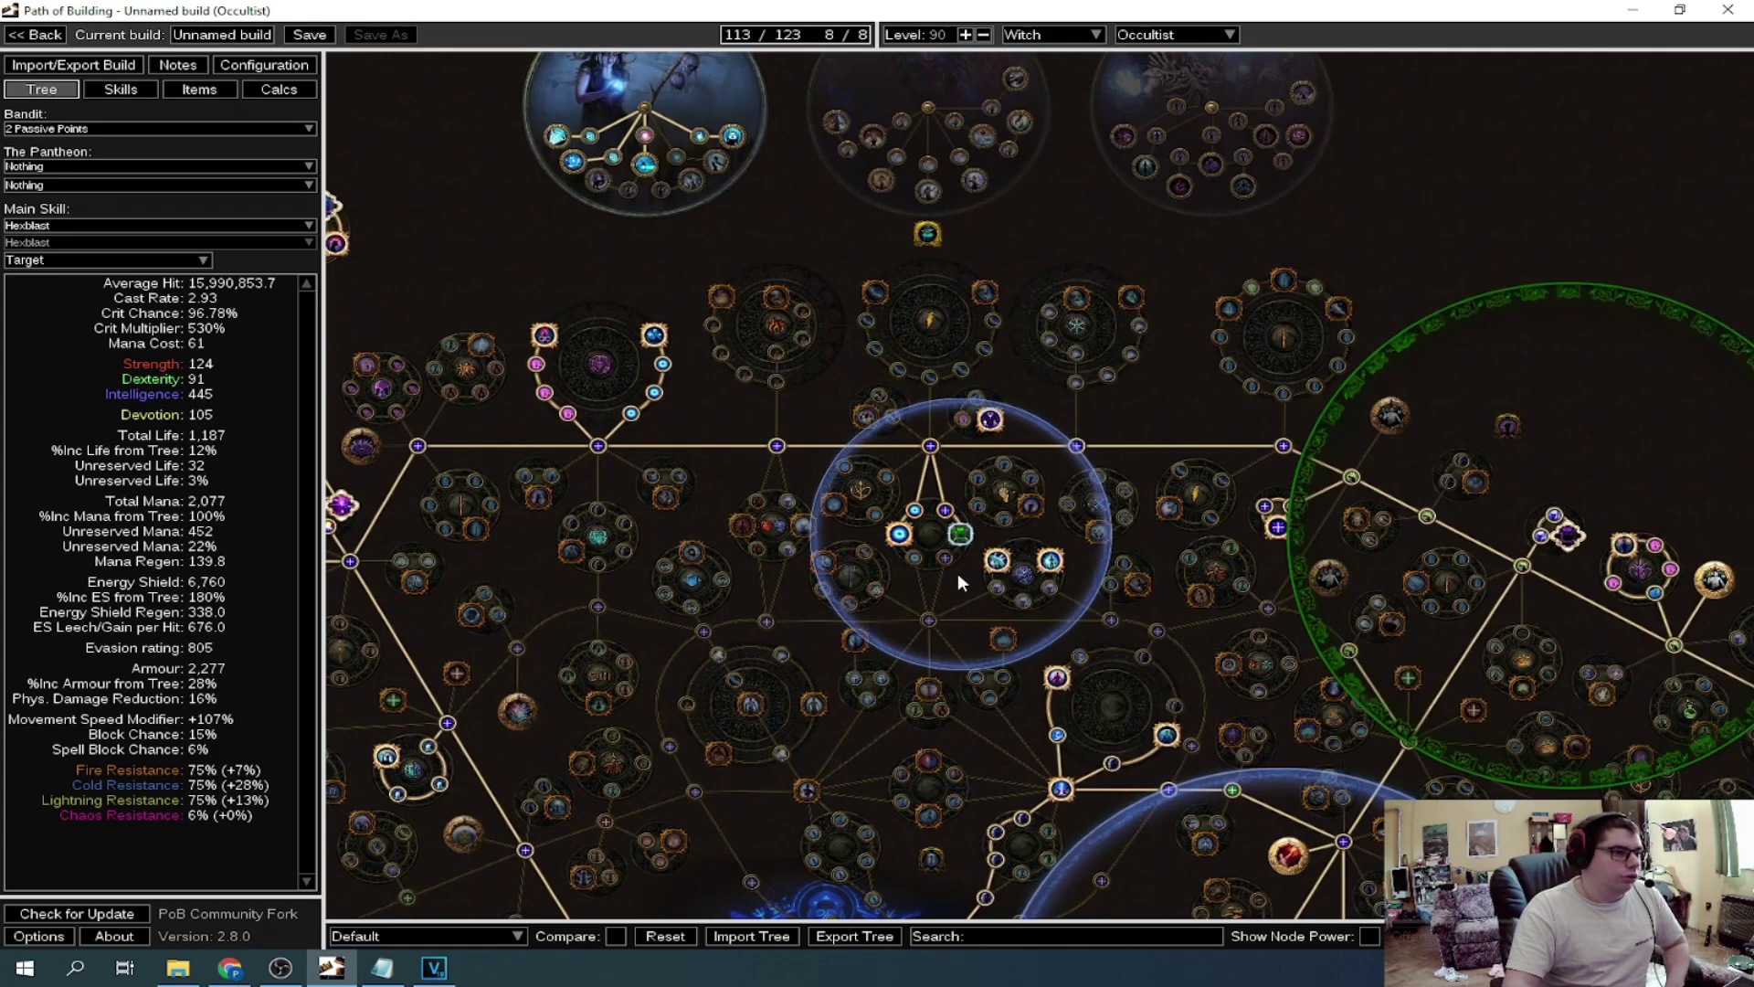
pyautogui.moveTo(959, 574); pyautogui.dragTo(985, 603)
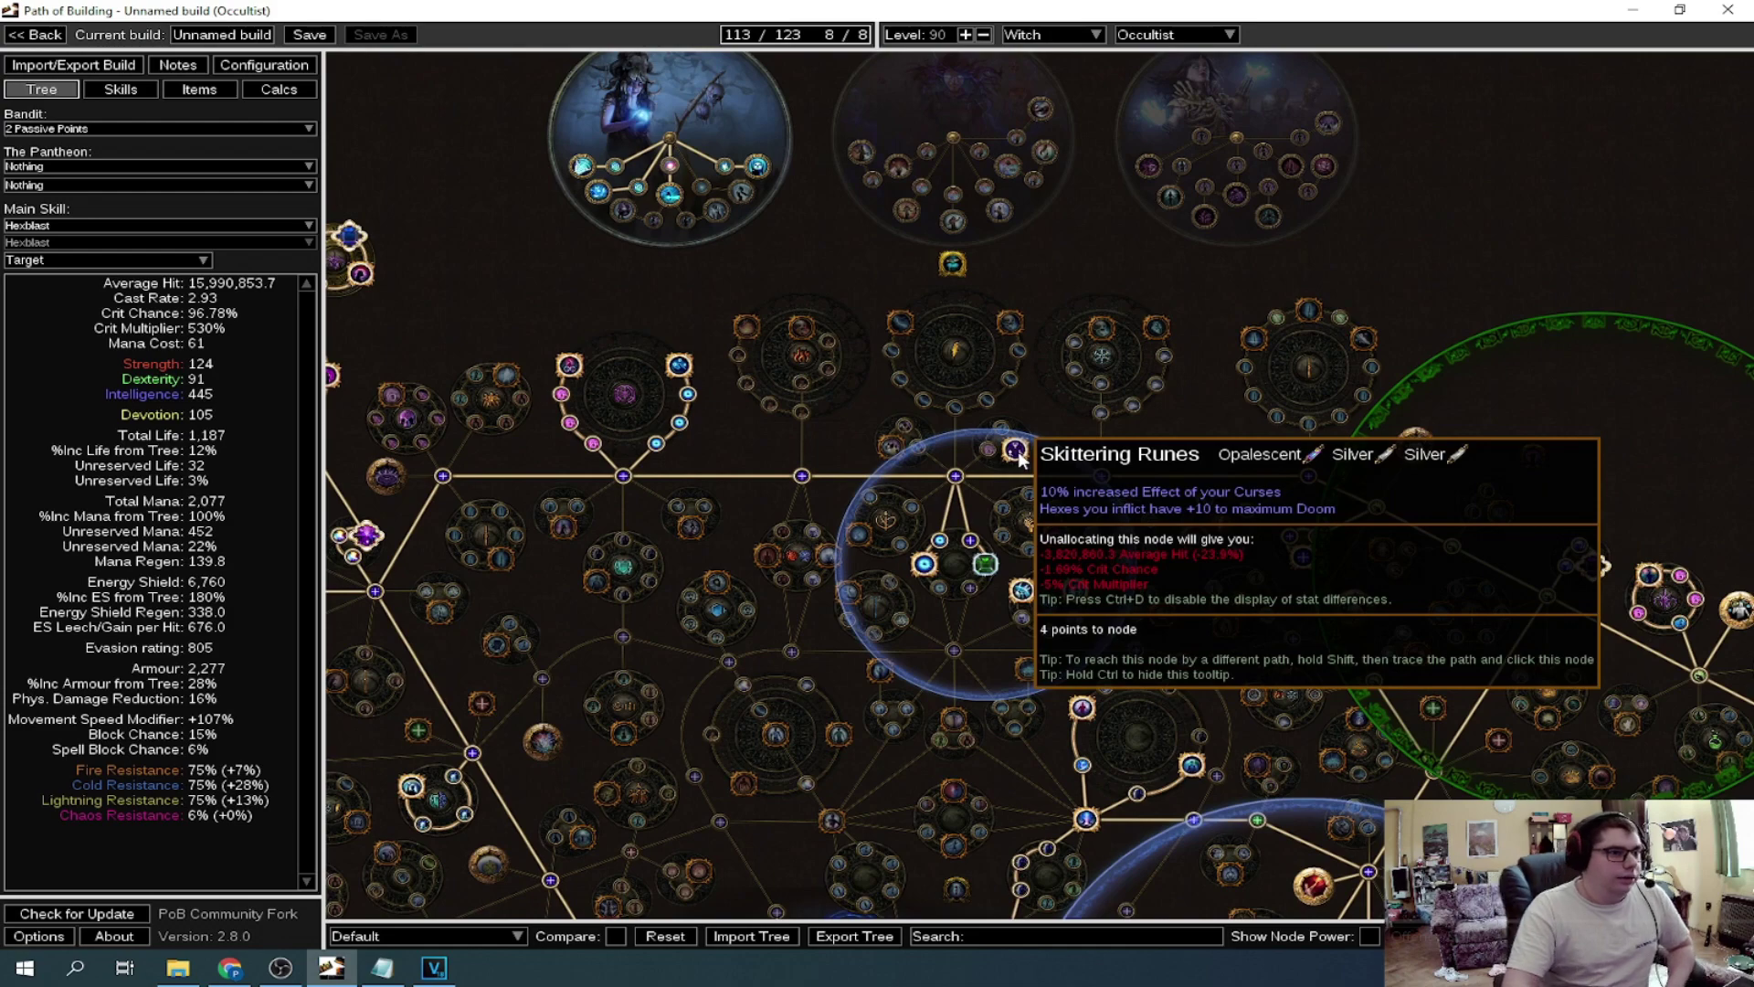
# Inspect the large cluster jewel notables near the Witch start, including Touch of Cruelty and Dark Discourse
pyautogui.moveTo(727, 468)
pyautogui.mouseDown()
pyautogui.moveTo(1007, 505)
pyautogui.moveTo(1042, 529)
pyautogui.mouseUp()
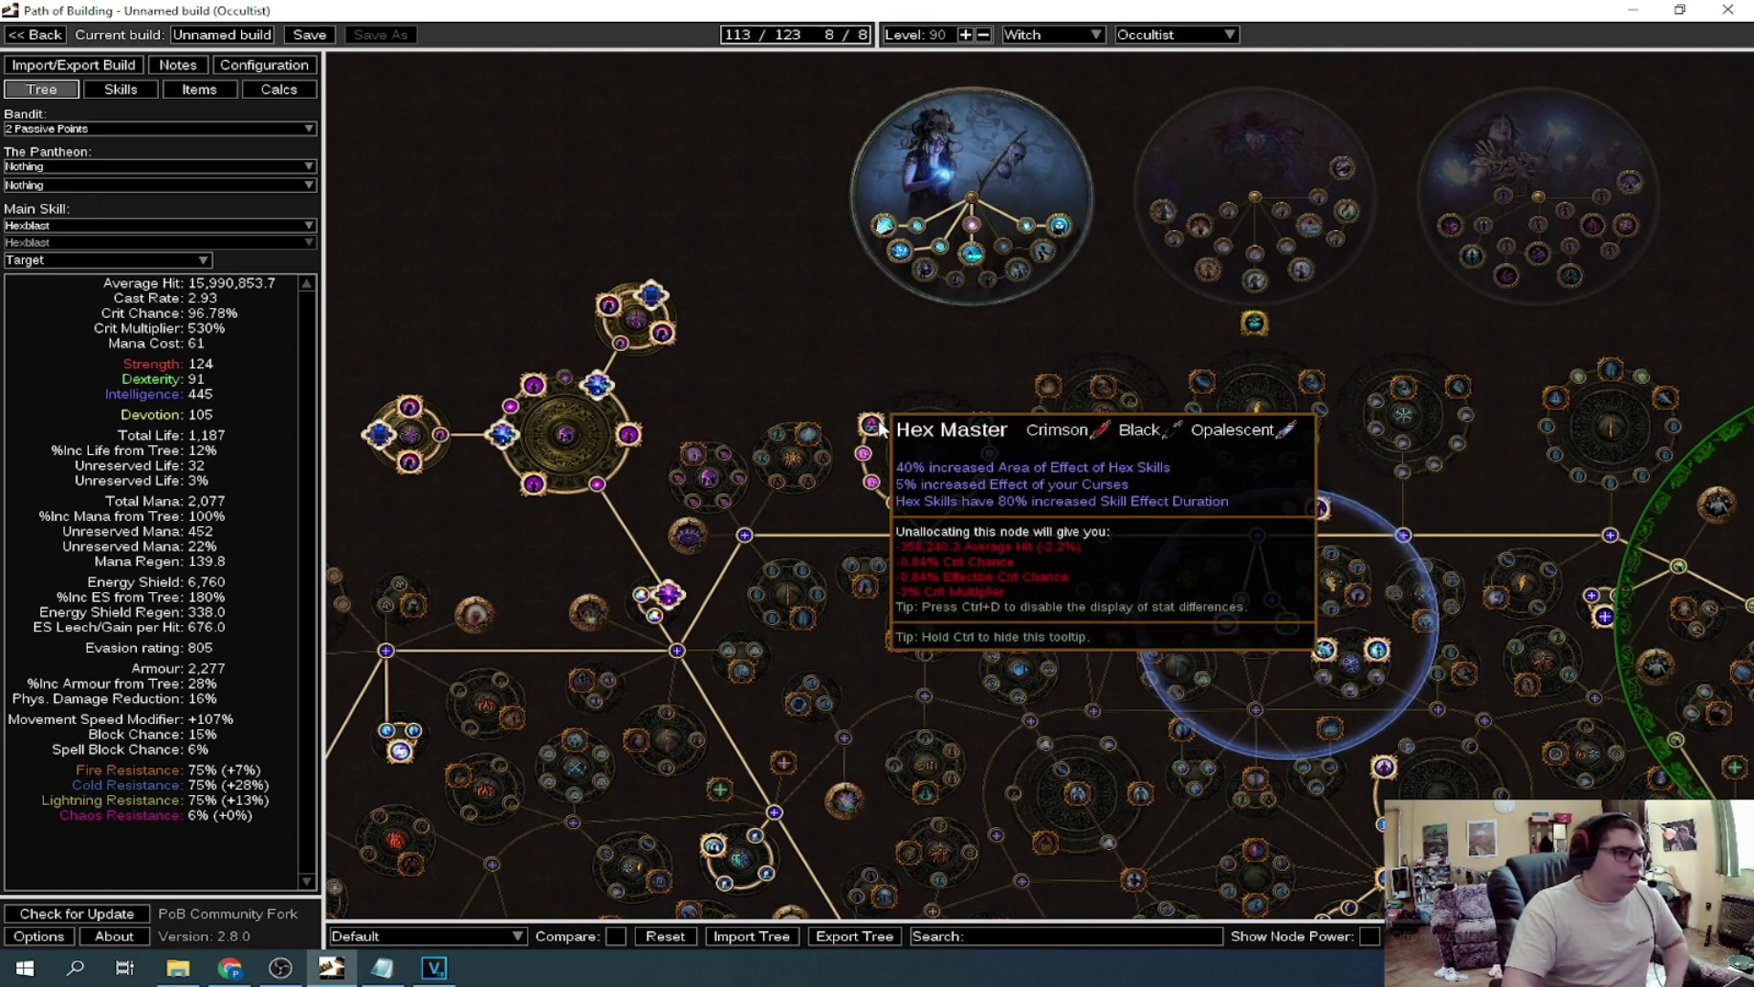
pyautogui.moveTo(832, 512); pyautogui.dragTo(1001, 500)
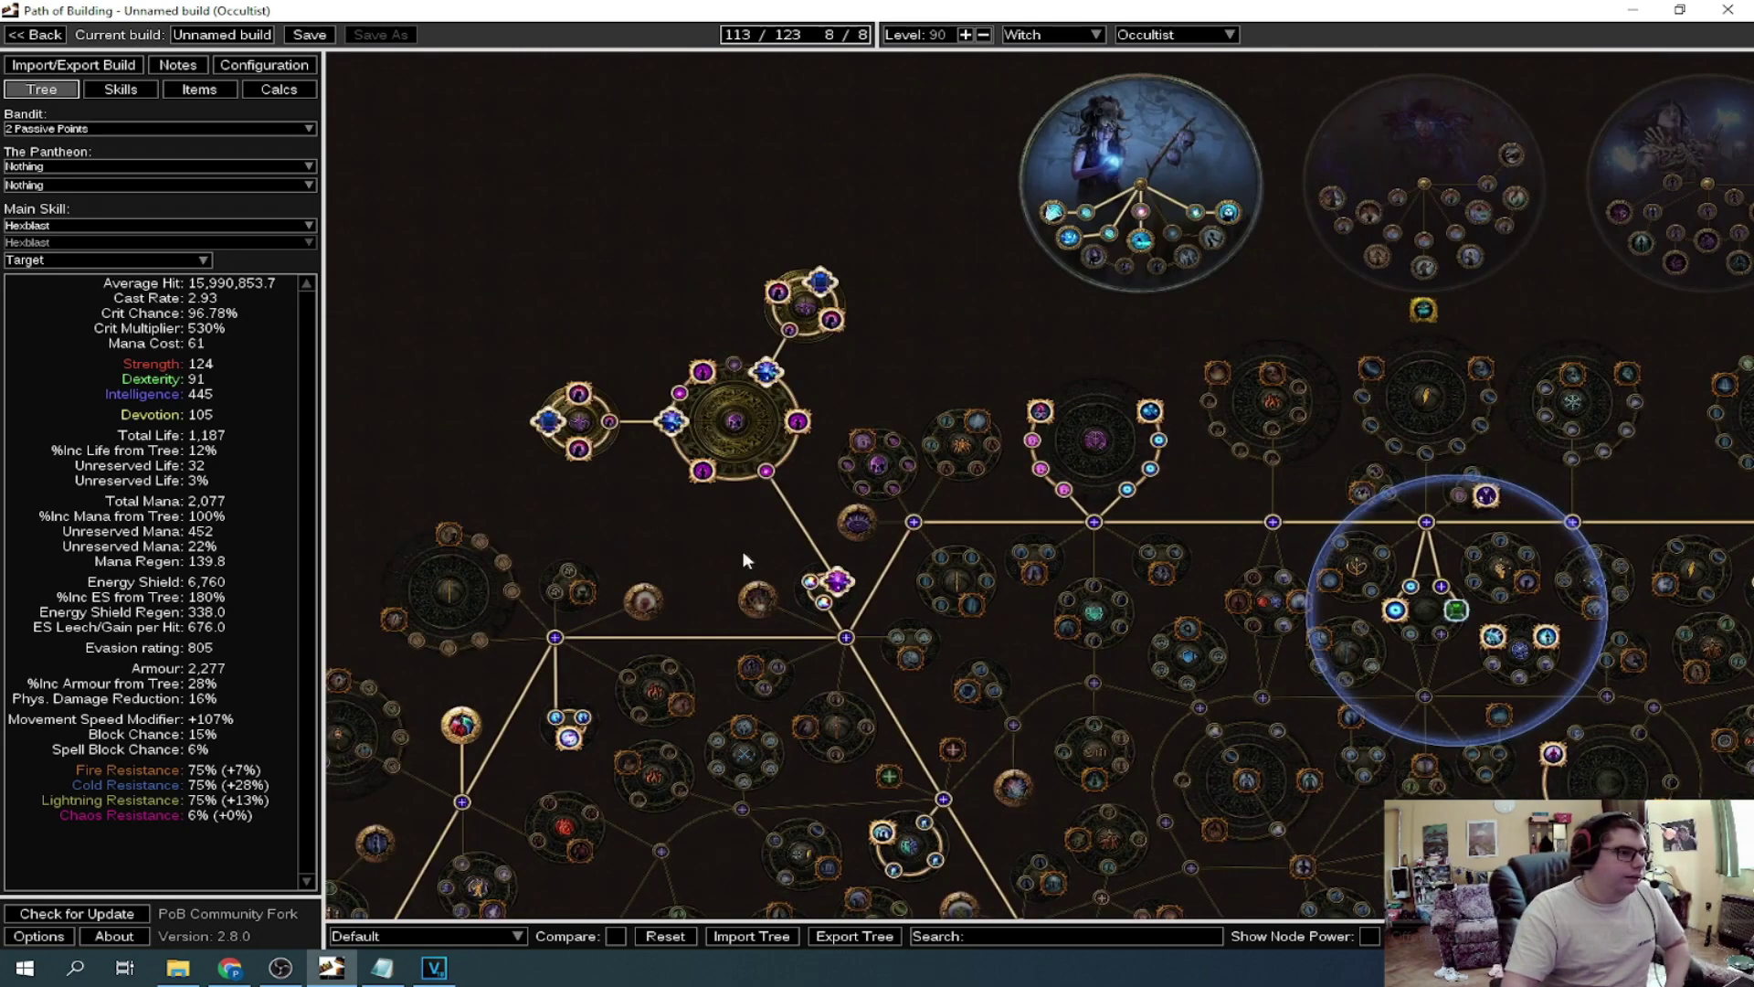
pyautogui.moveTo(743, 554); pyautogui.dragTo(833, 553)
pyautogui.moveTo(833, 584)
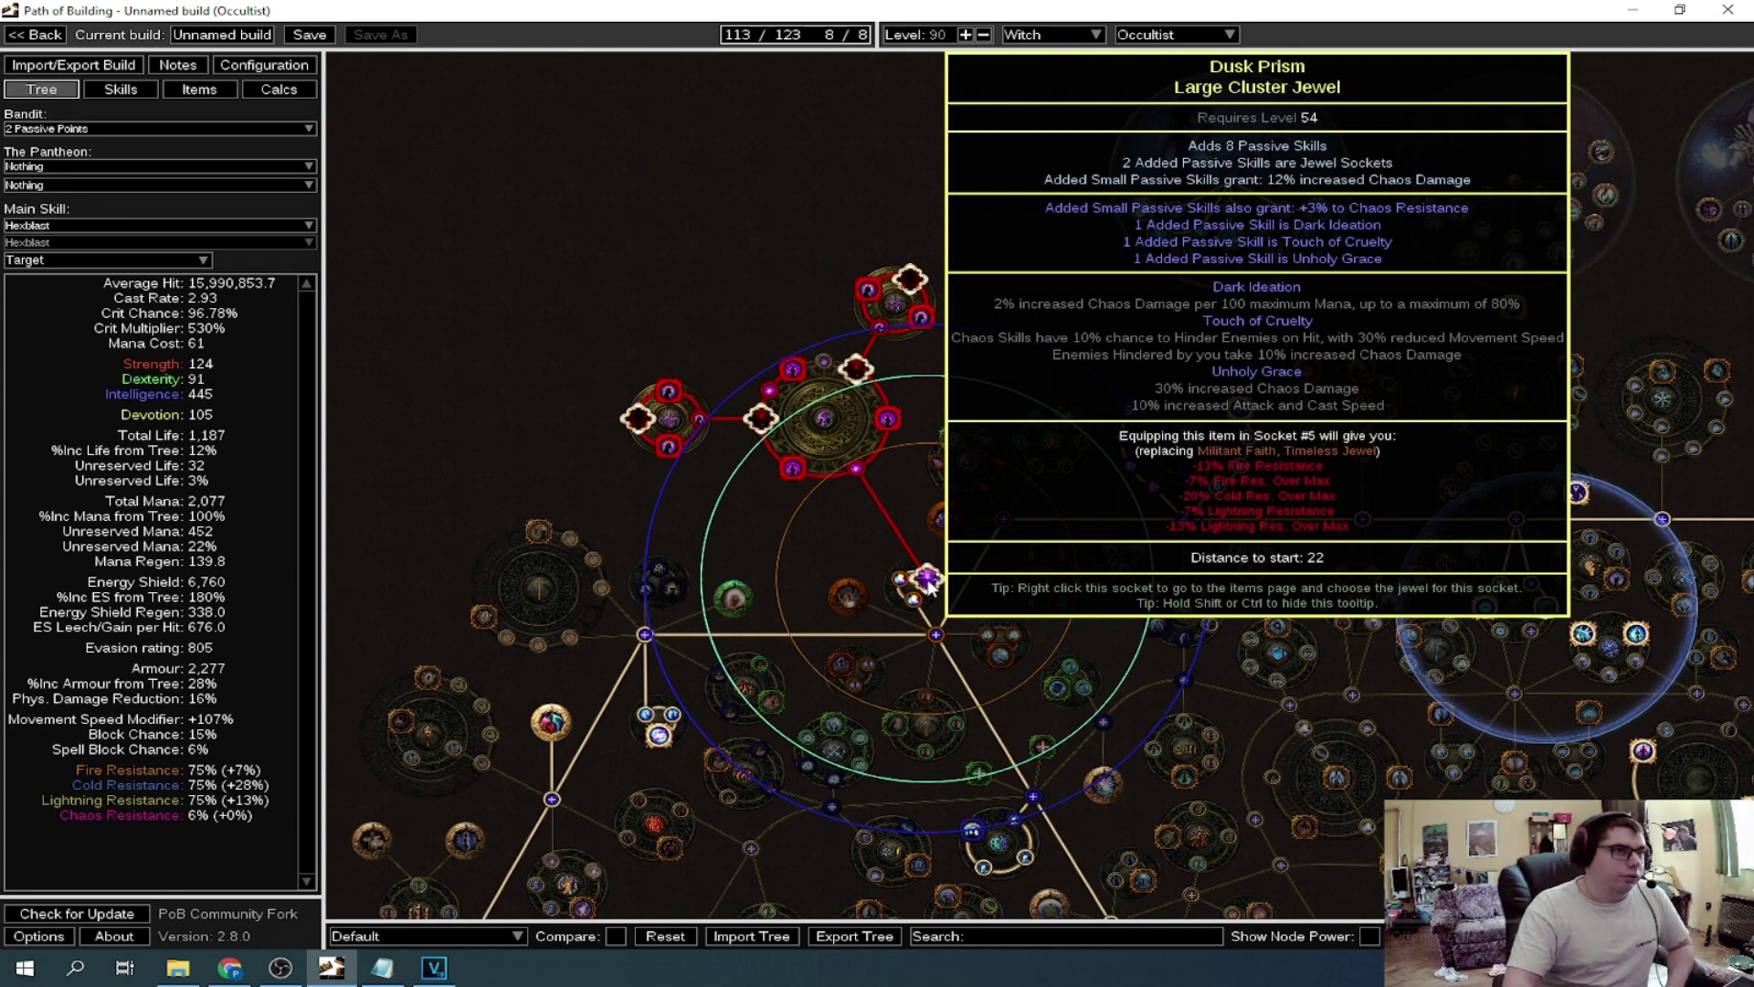
pyautogui.moveTo(927, 580); pyautogui.dragTo(1004, 622)
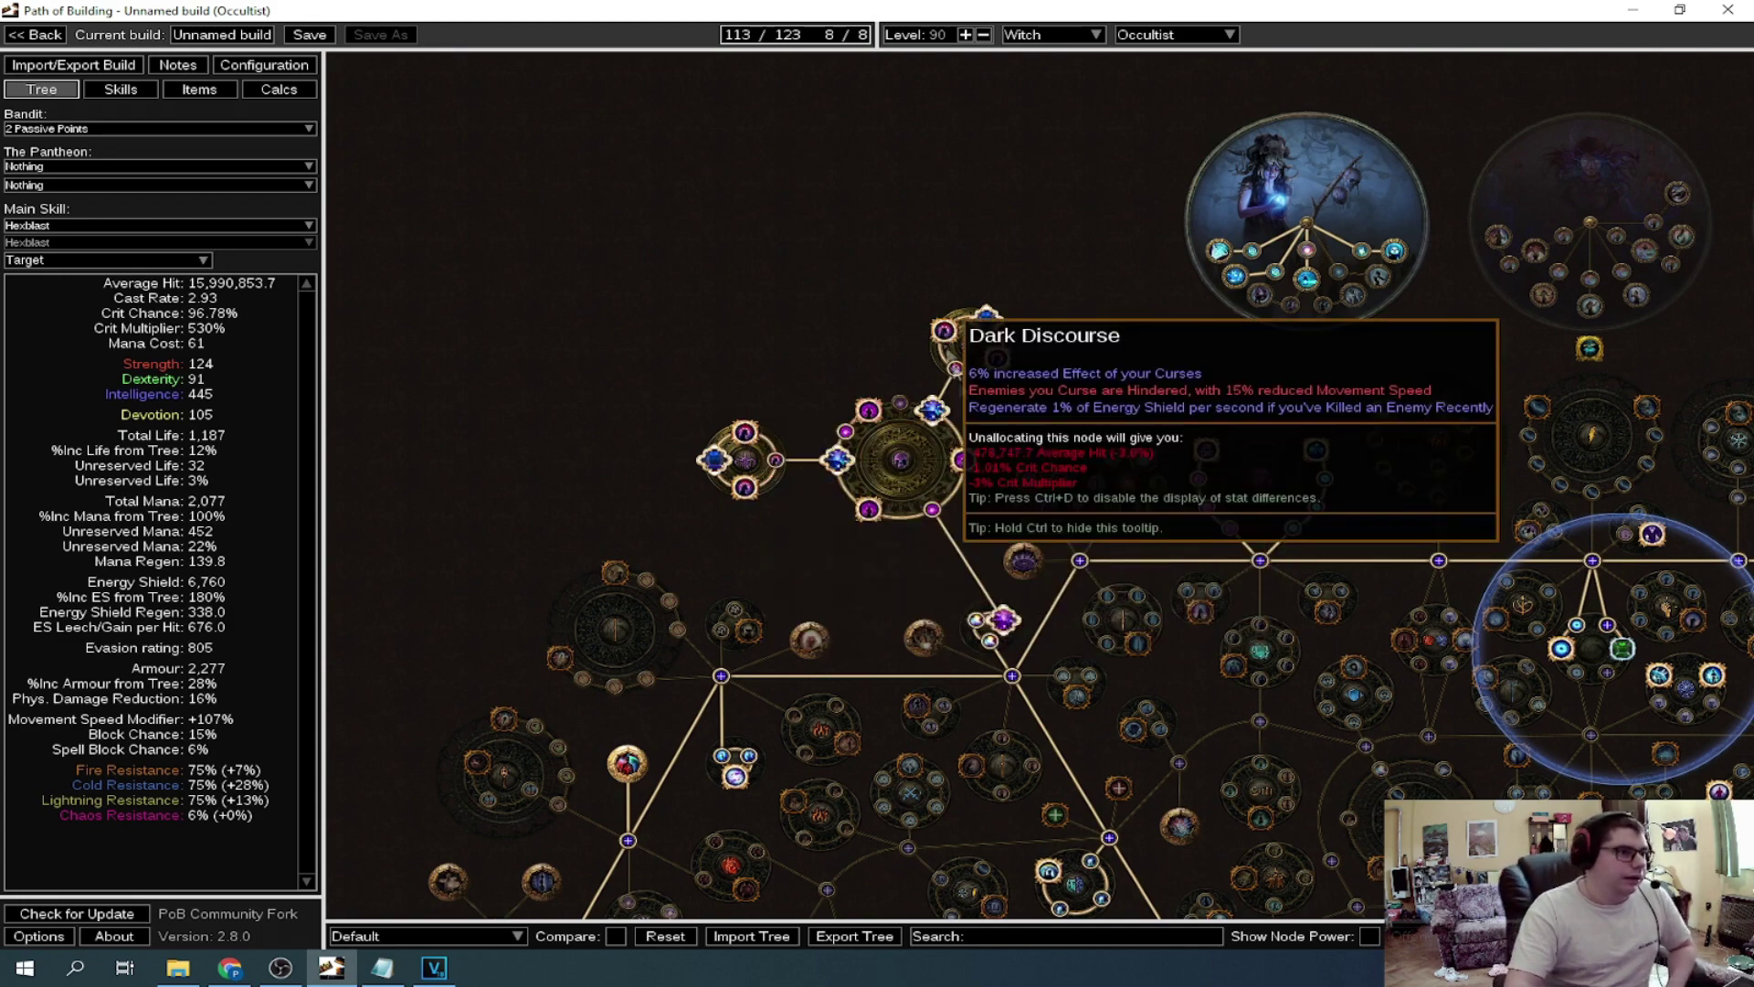
pyautogui.moveTo(956, 459); pyautogui.dragTo(993, 404)
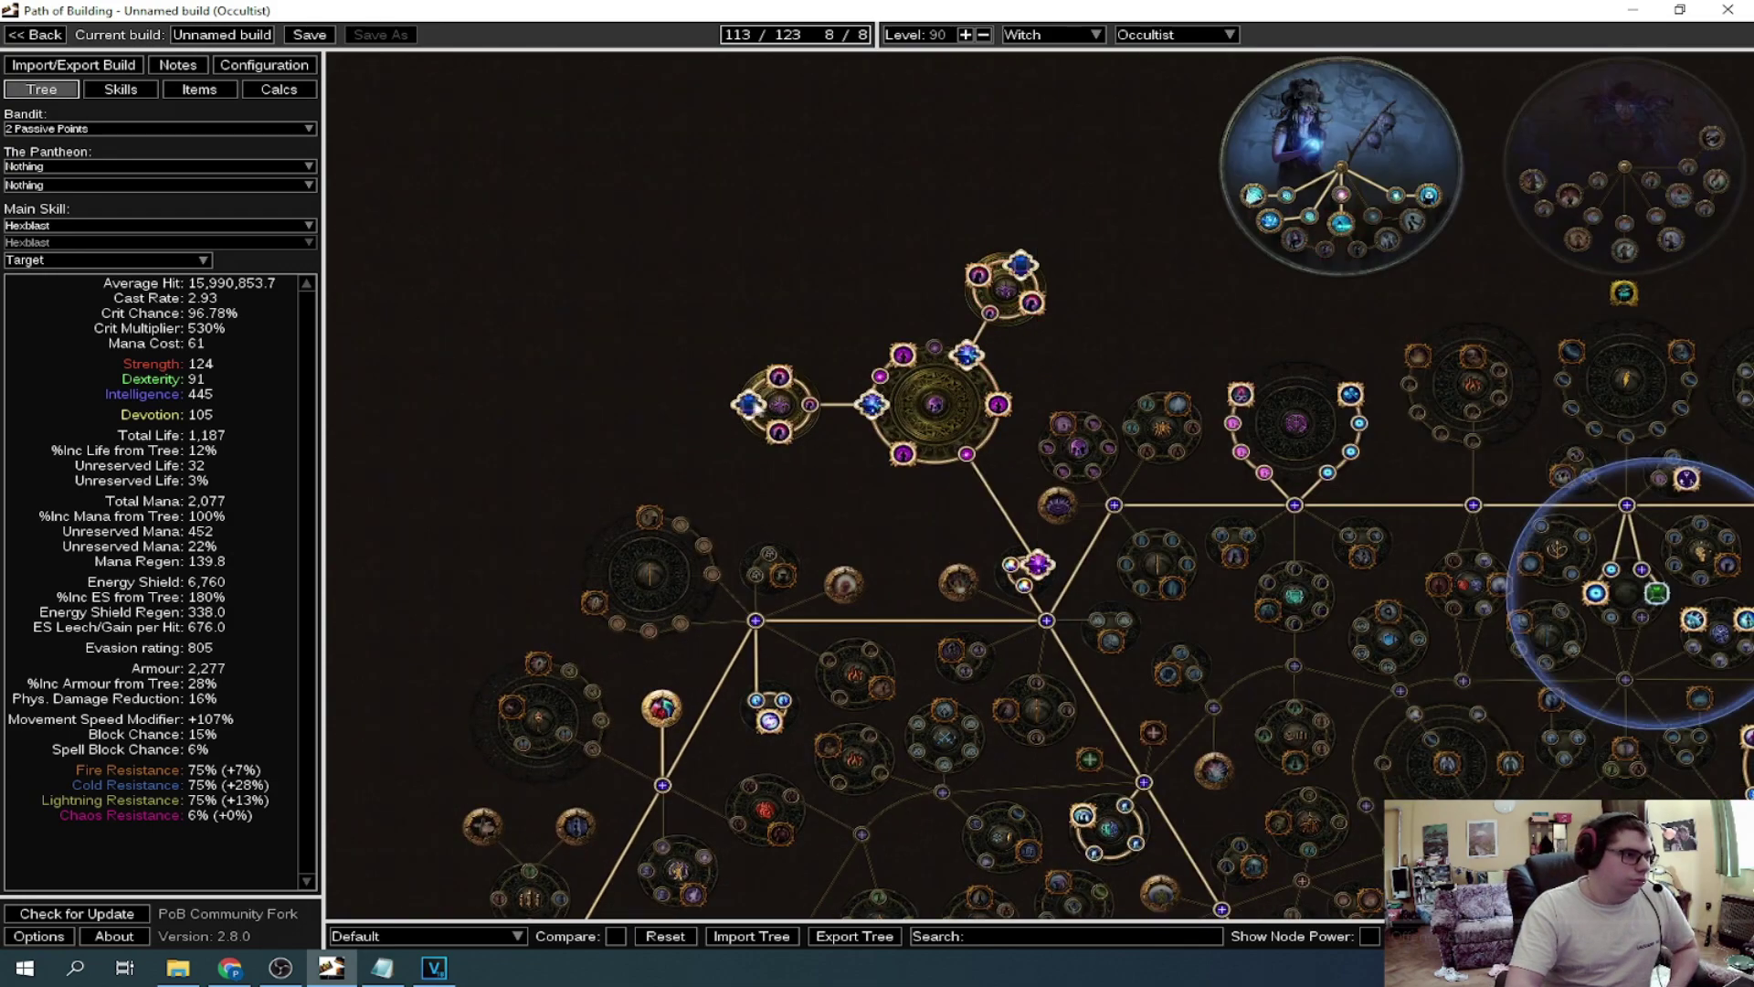
pyautogui.moveTo(793, 747); pyautogui.dragTo(878, 546)
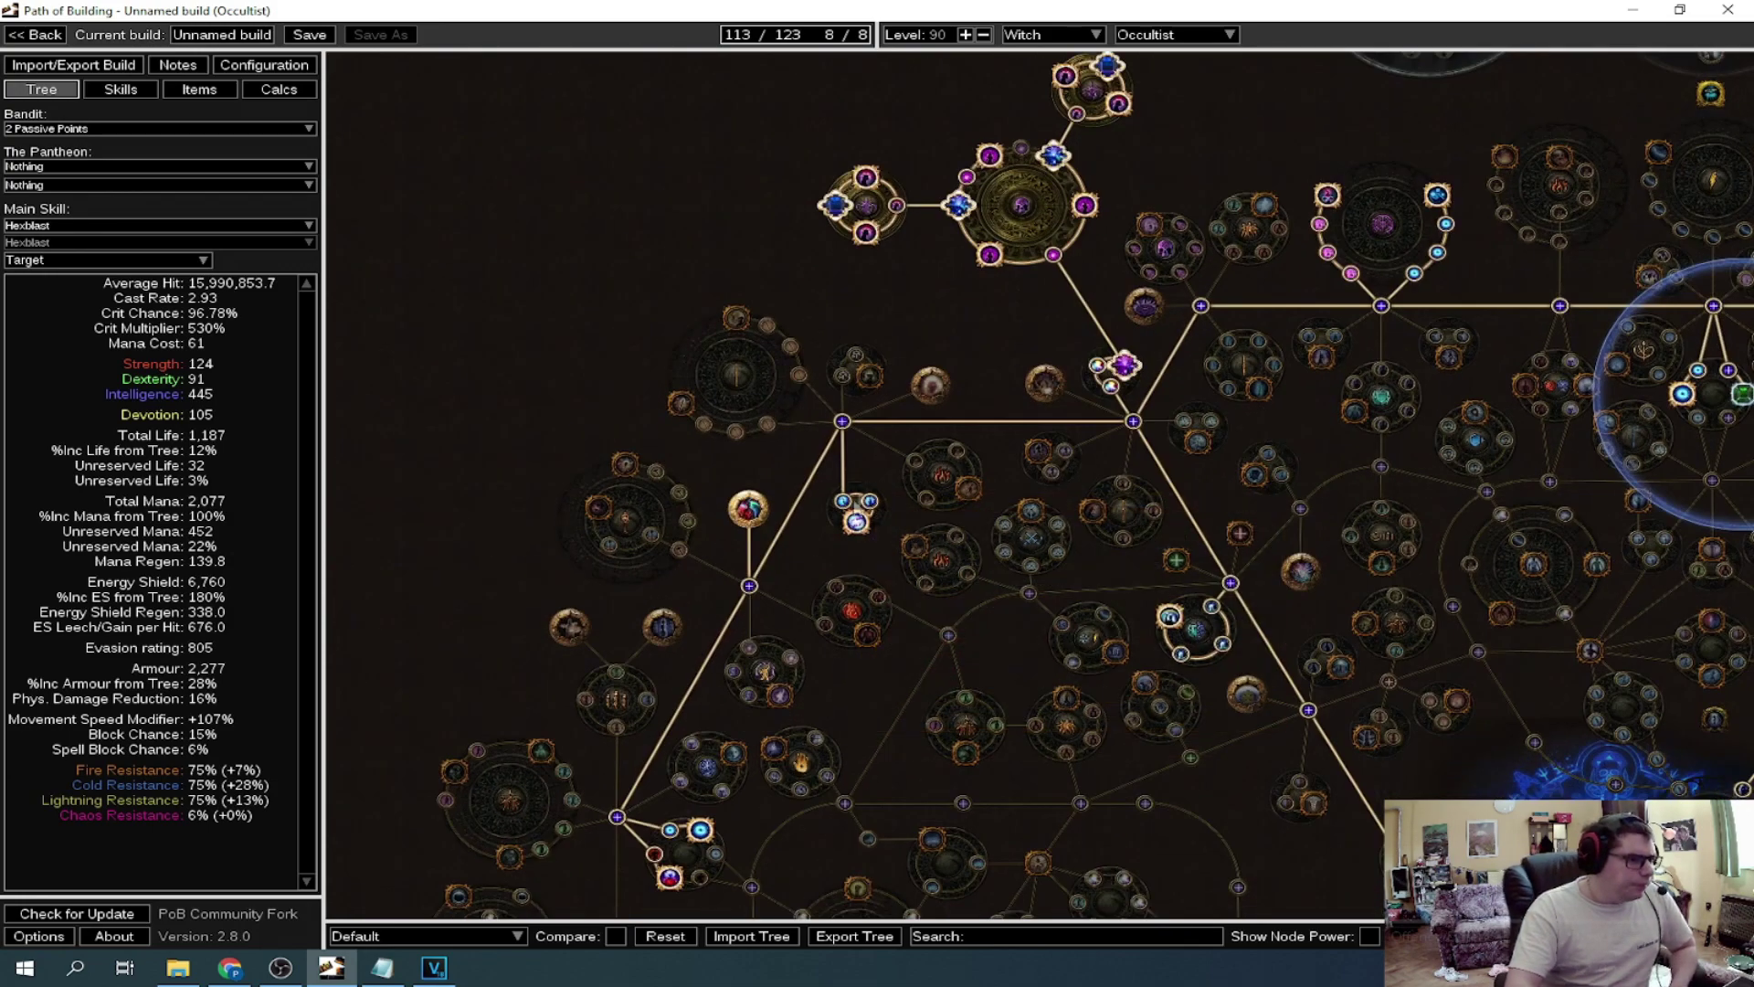
pyautogui.moveTo(747, 508); pyautogui.dragTo(885, 329)
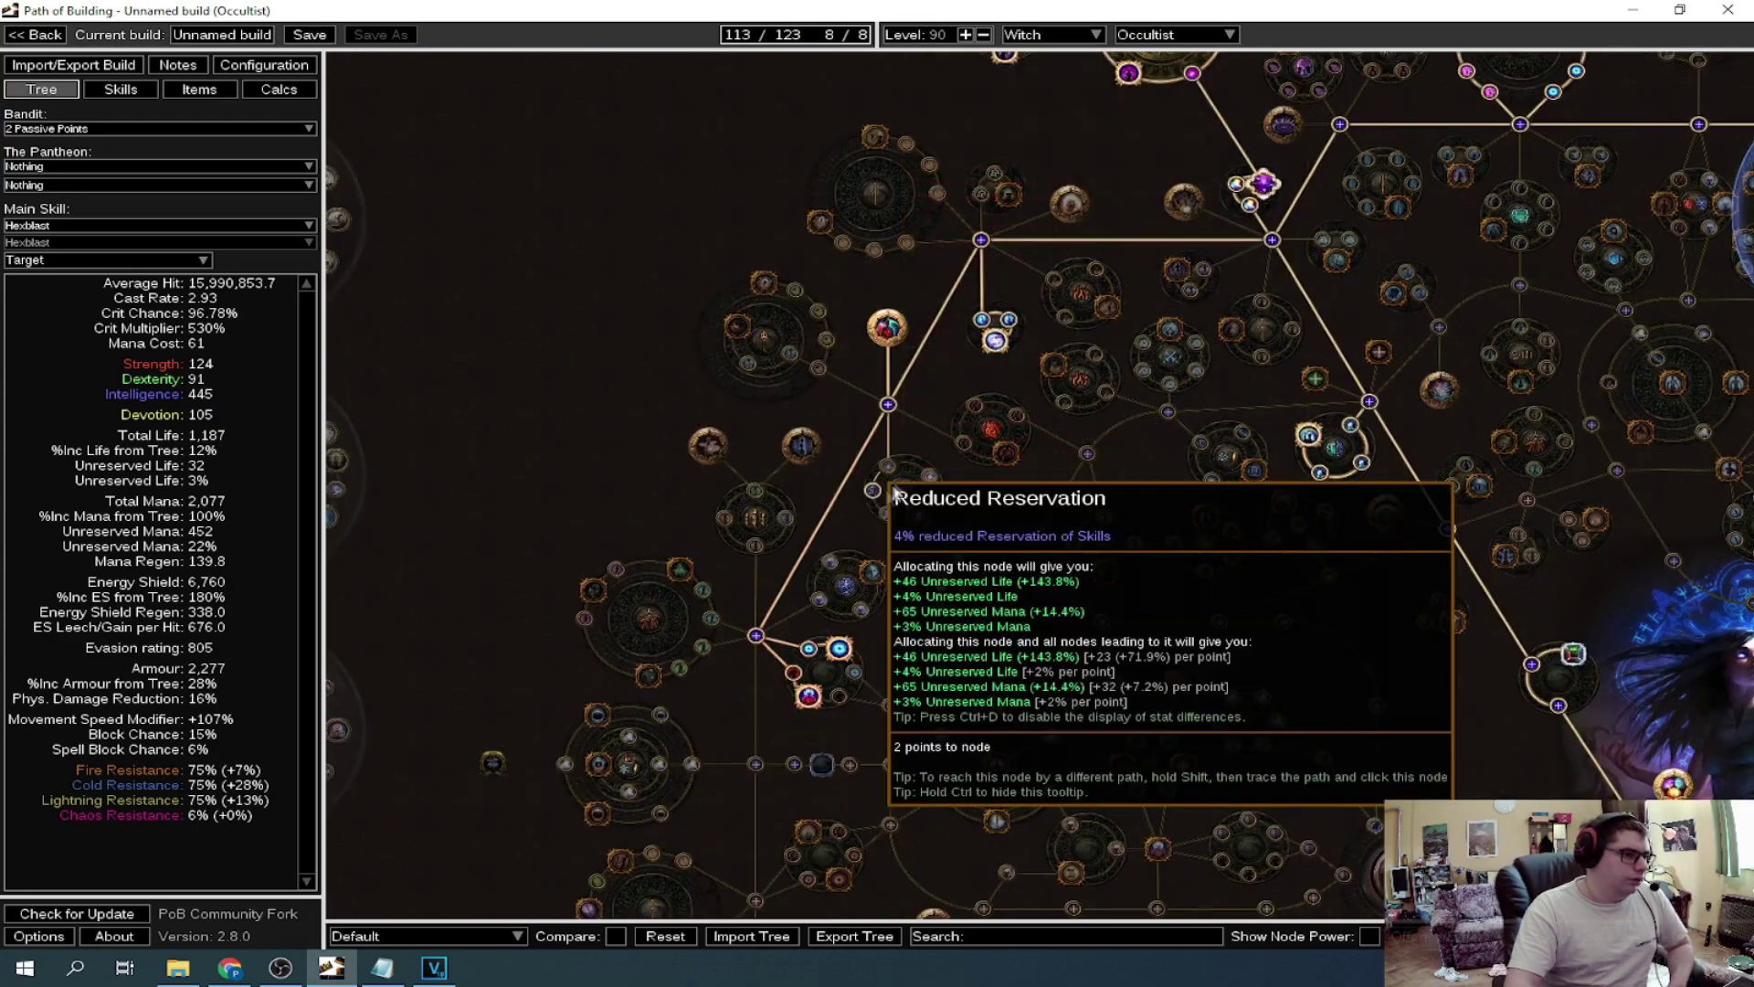
pyautogui.moveTo(809, 697)
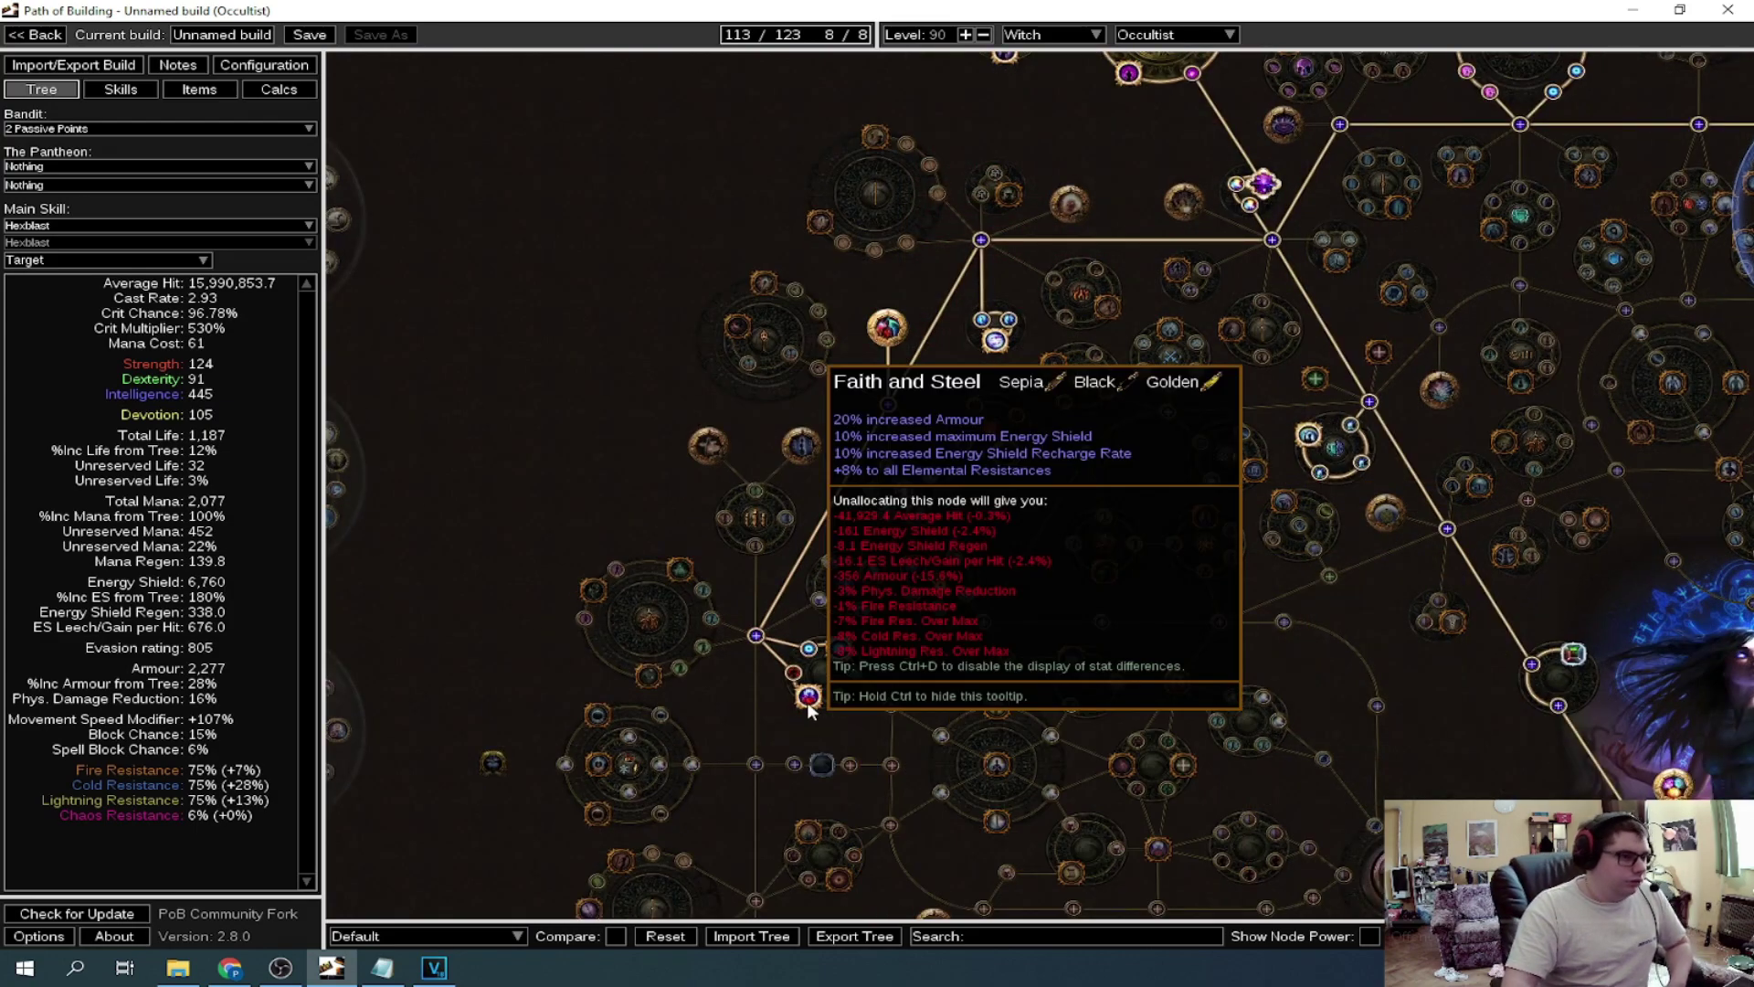
# Check the Watcher's Eye socket and Elemental Equilibrium keystone, then bring up the skill setups
pyautogui.moveTo(915, 671); pyautogui.dragTo(685, 688)
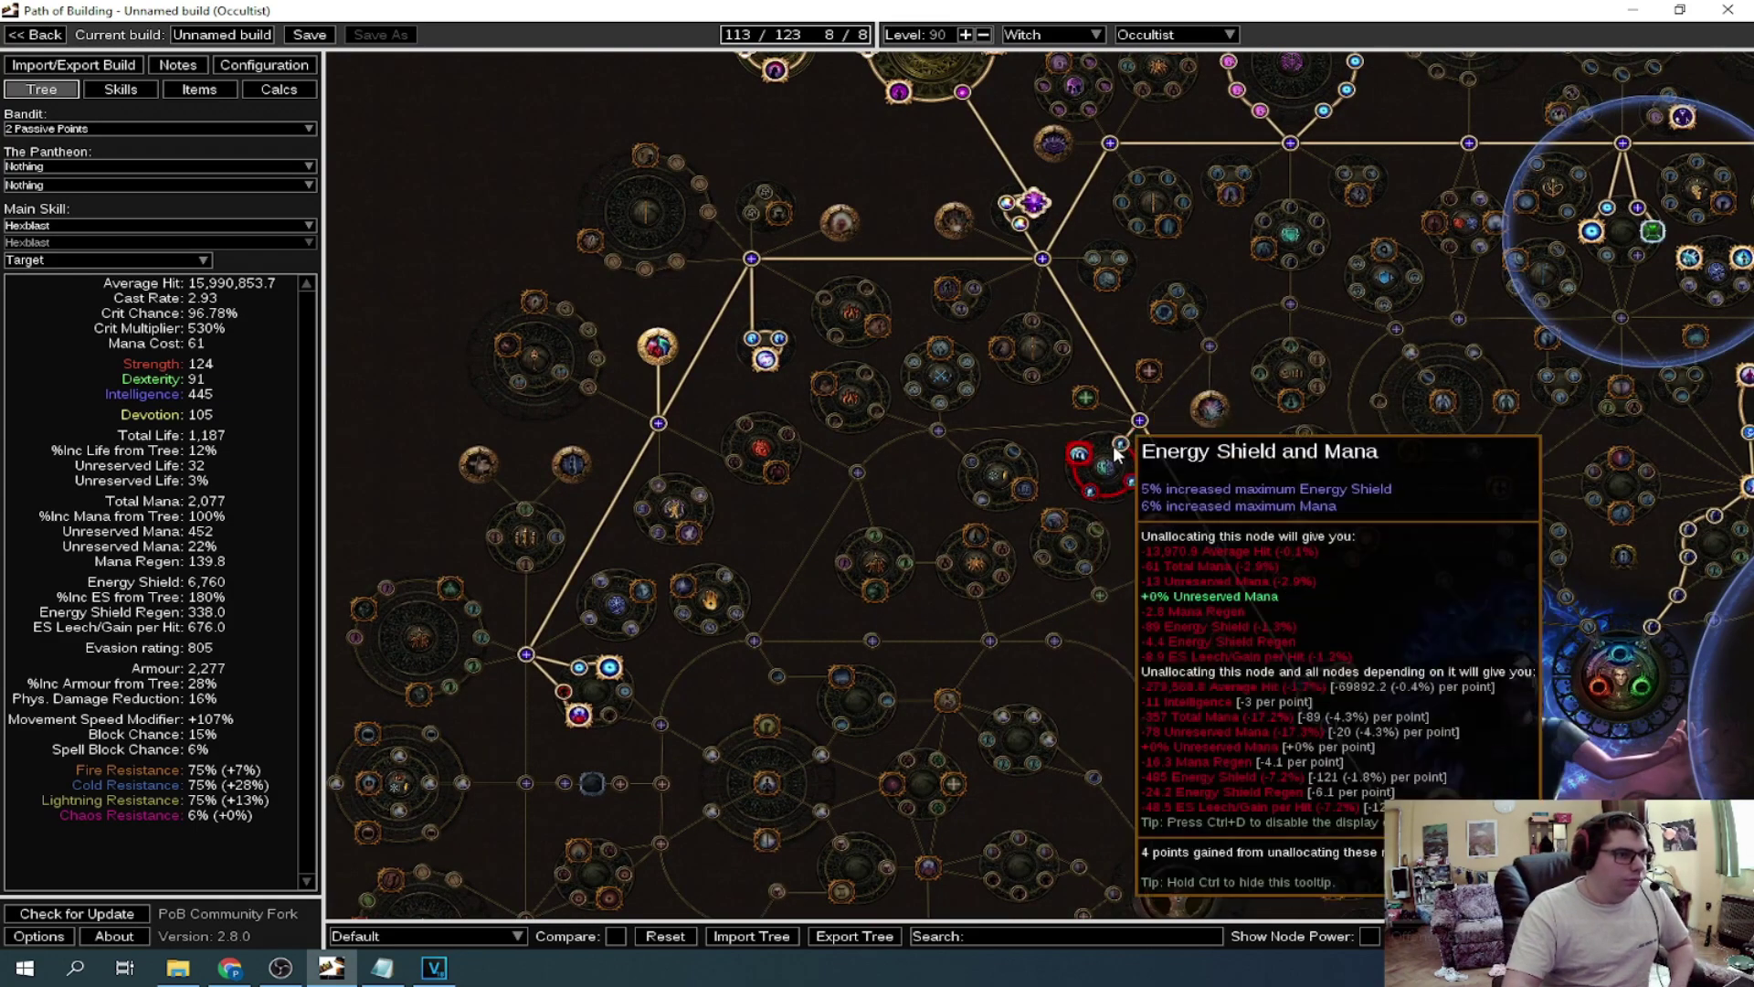
pyautogui.moveTo(1057, 451); pyautogui.dragTo(905, 446)
pyautogui.moveTo(1036, 650); pyautogui.dragTo(901, 541)
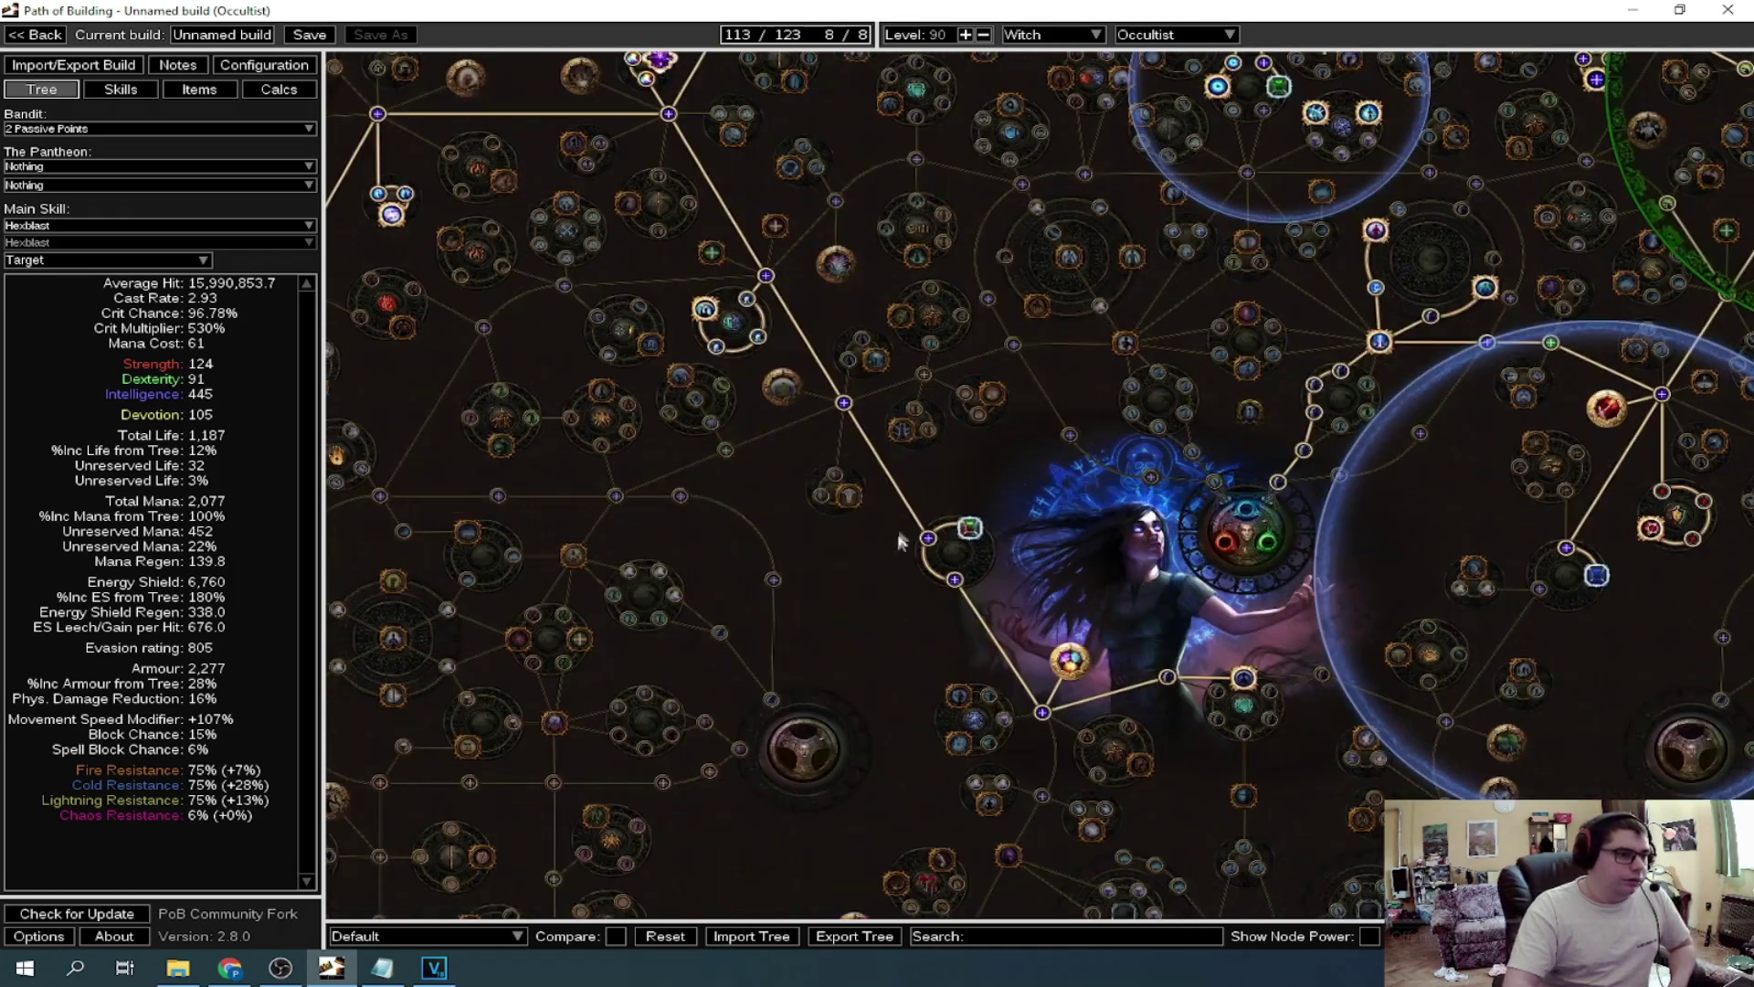
pyautogui.moveTo(1065, 544); pyautogui.dragTo(964, 591)
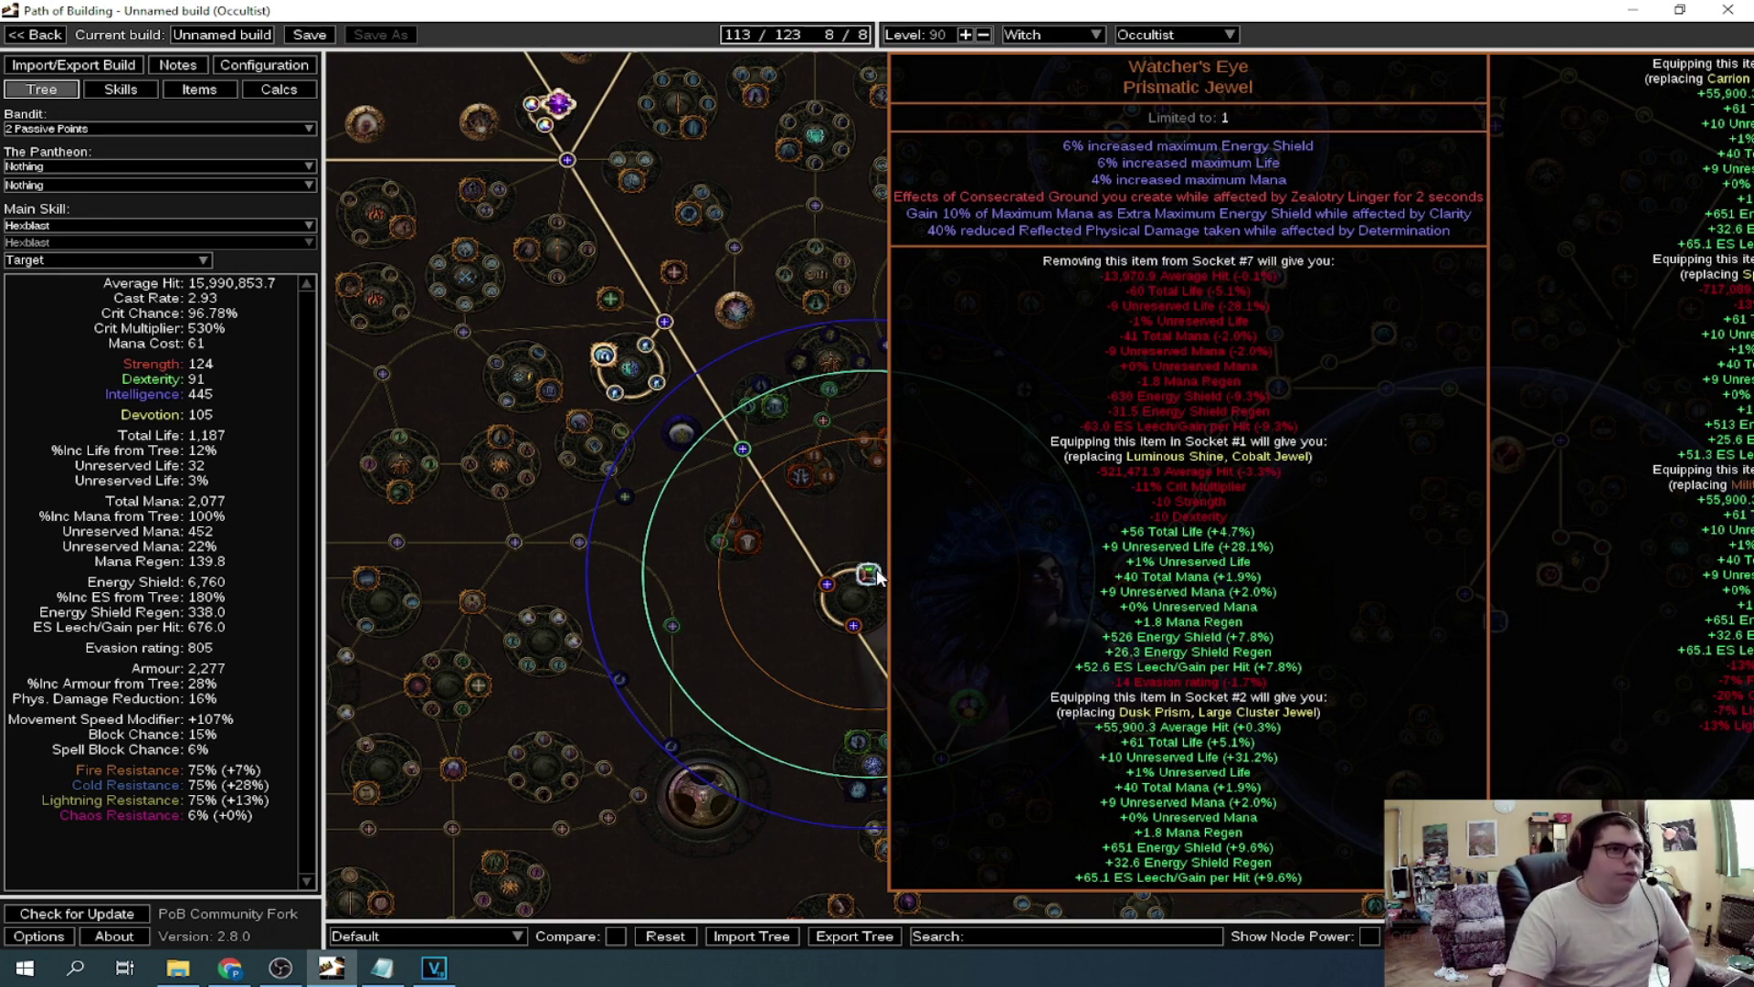
pyautogui.scroll(2, 877, 576)
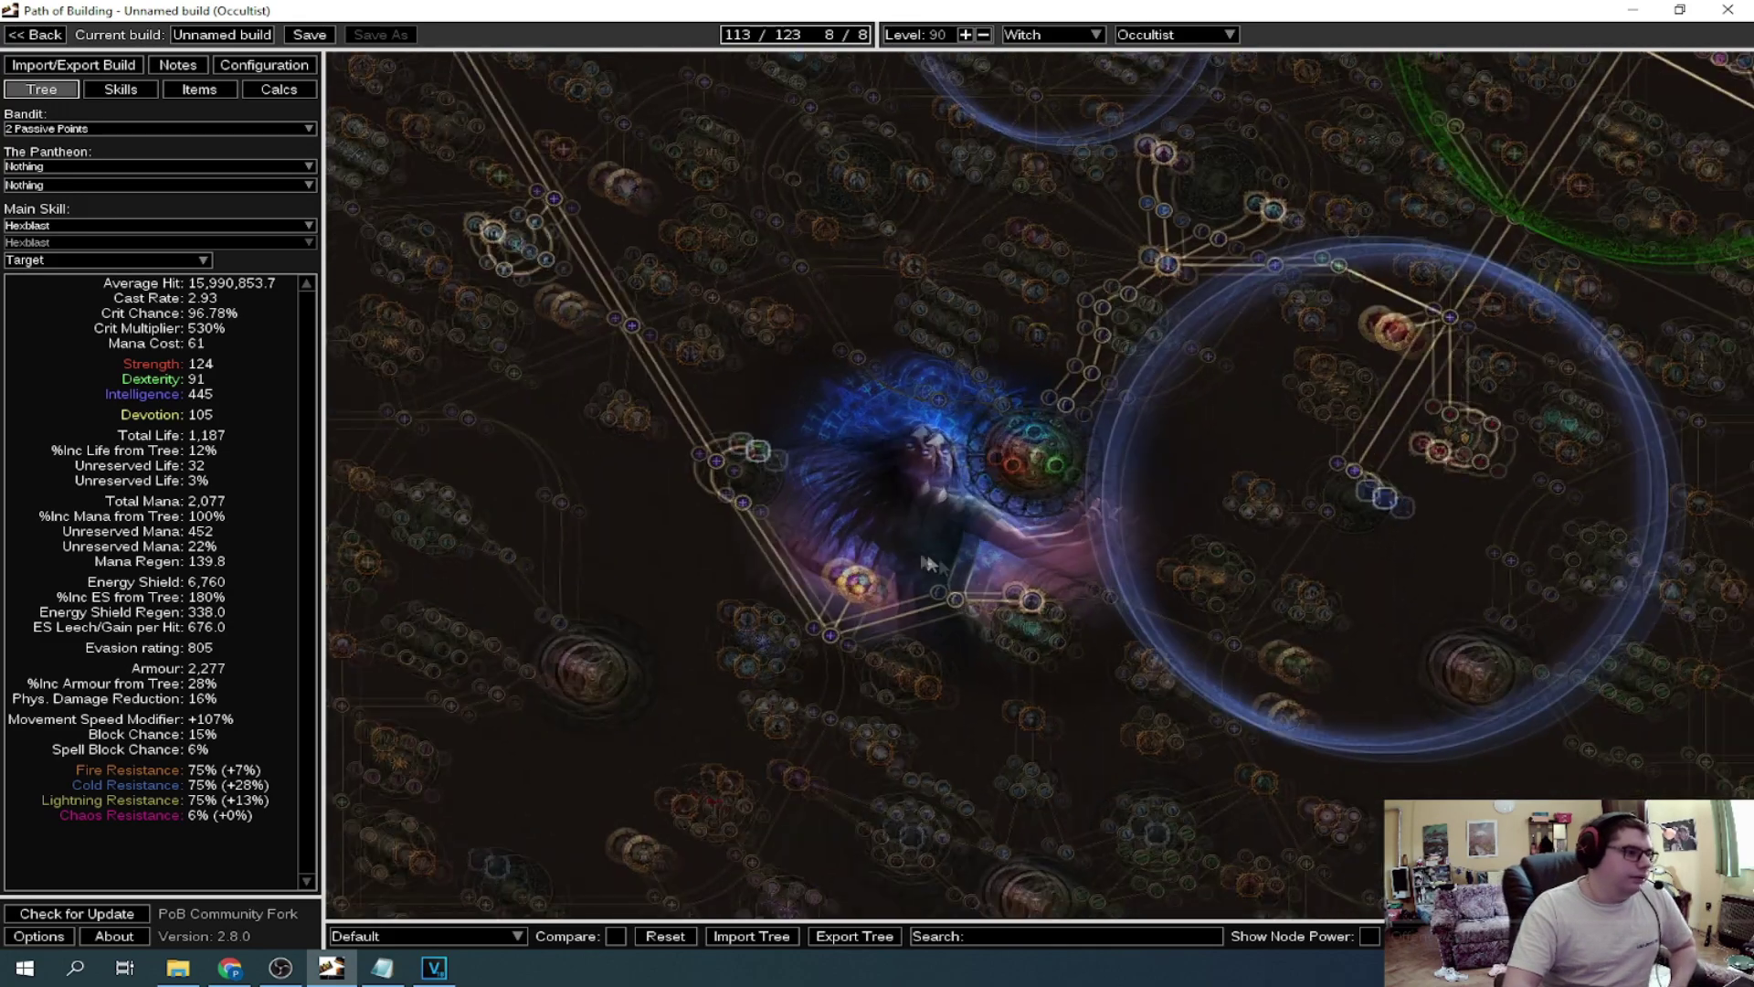
pyautogui.moveTo(1042, 652); pyautogui.dragTo(946, 596)
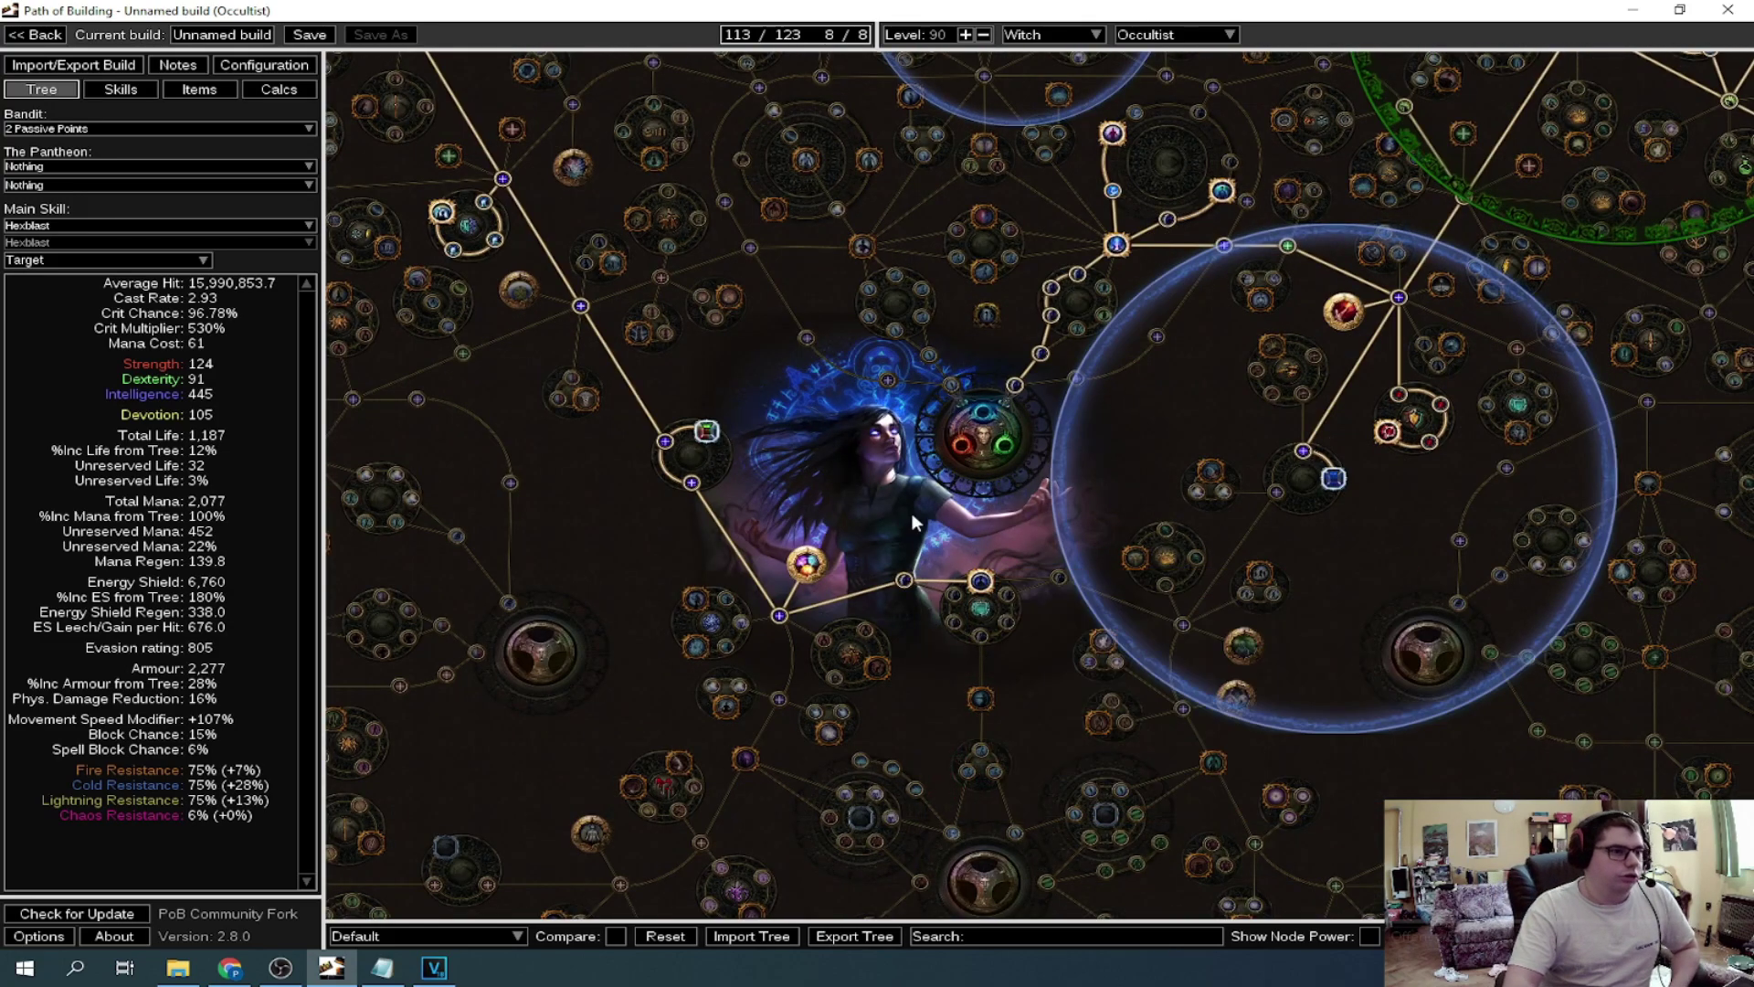
pyautogui.moveTo(912, 512); pyautogui.dragTo(931, 624)
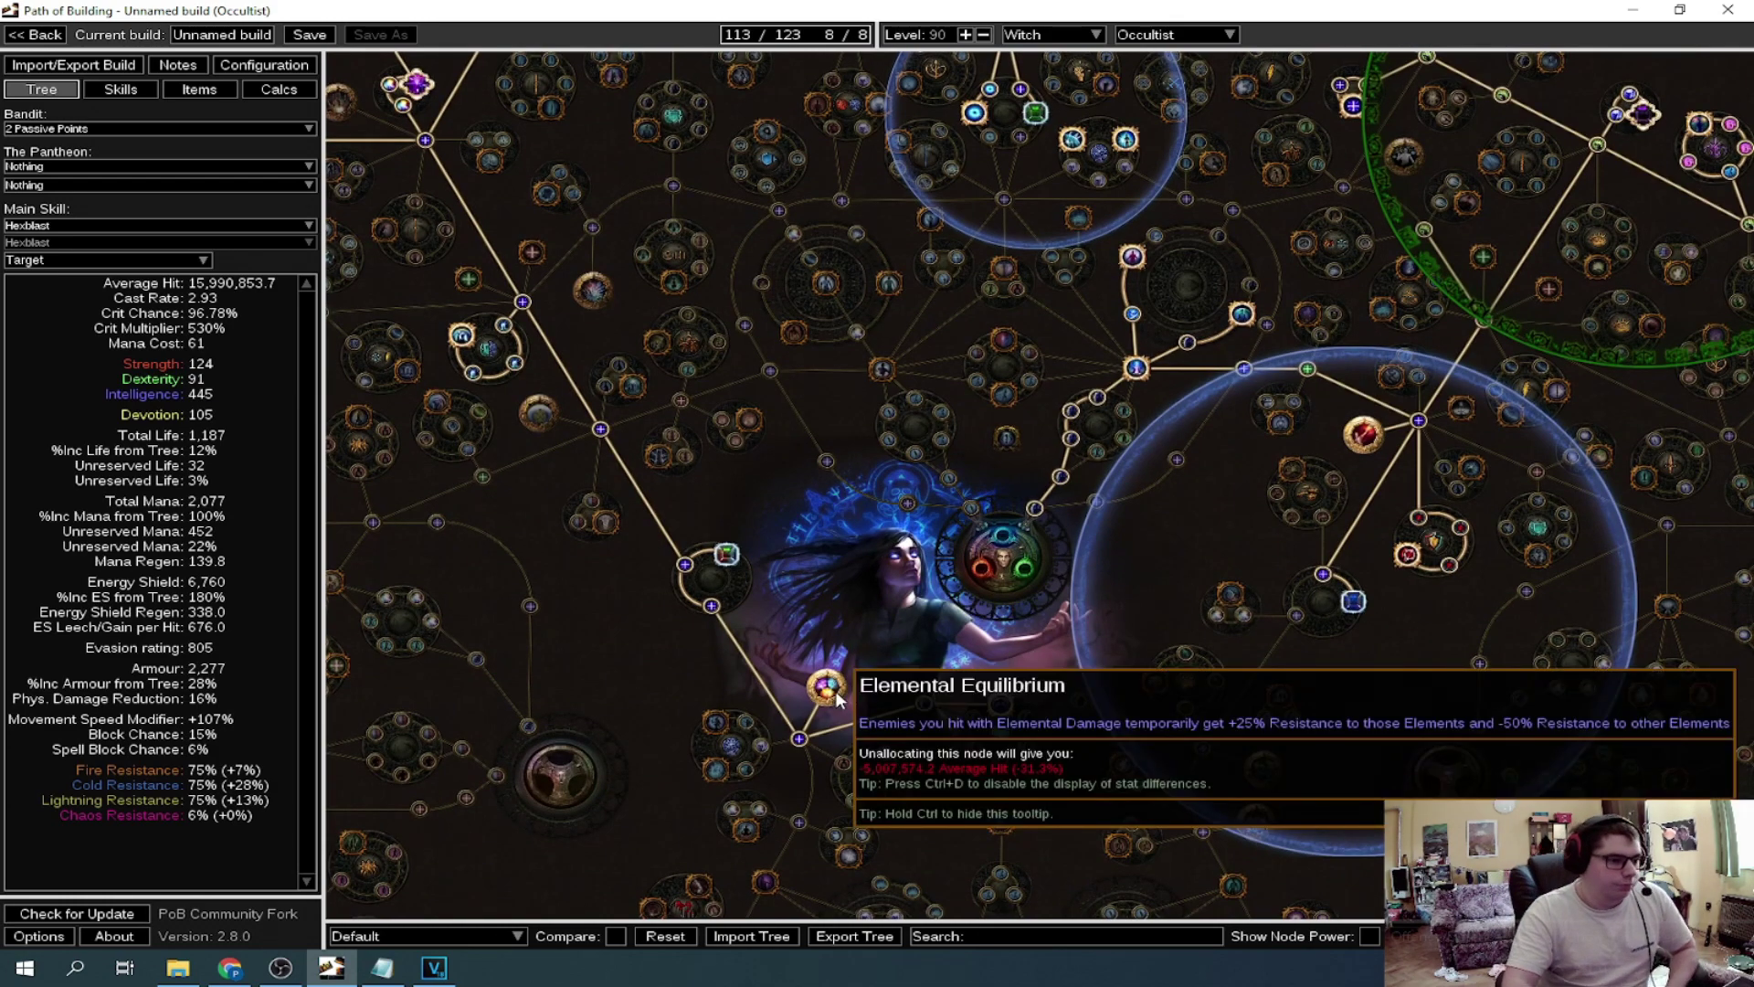
pyautogui.hotkey('ctrl', '2')
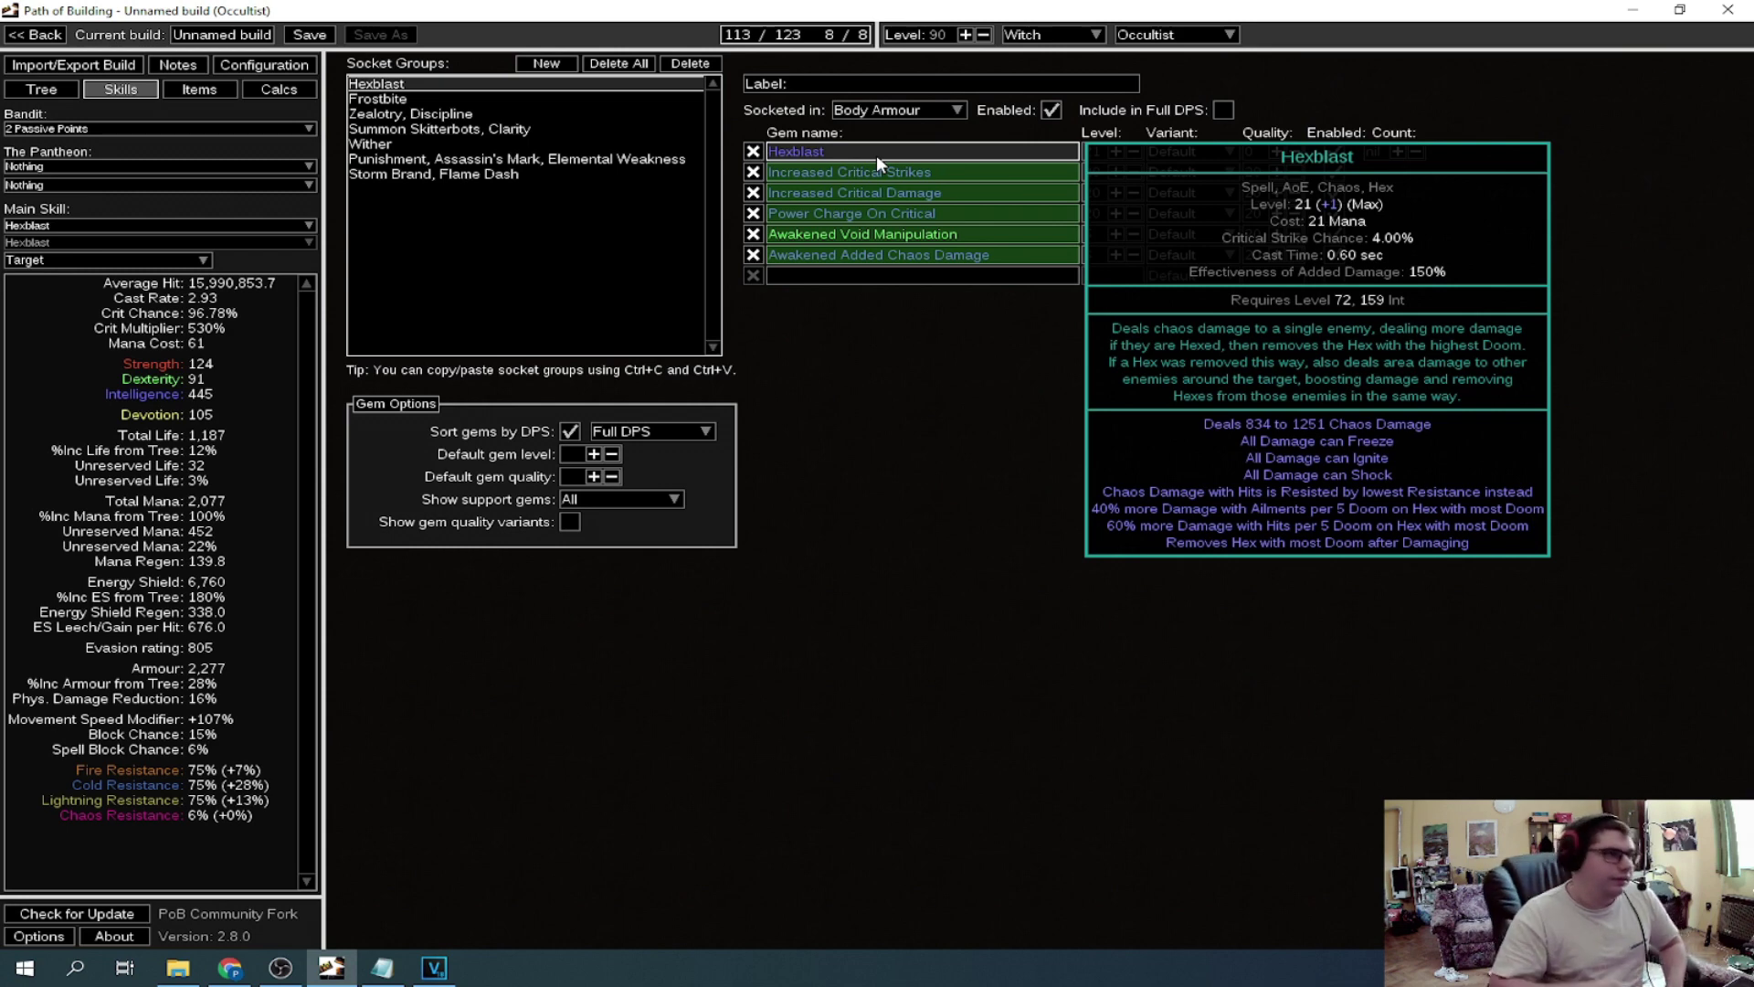
# With Storm Brand, Flame Dash selected, tick 'Enemy was Hit by Light. Damage?' and view the ascendancy
pyautogui.click(466, 174)
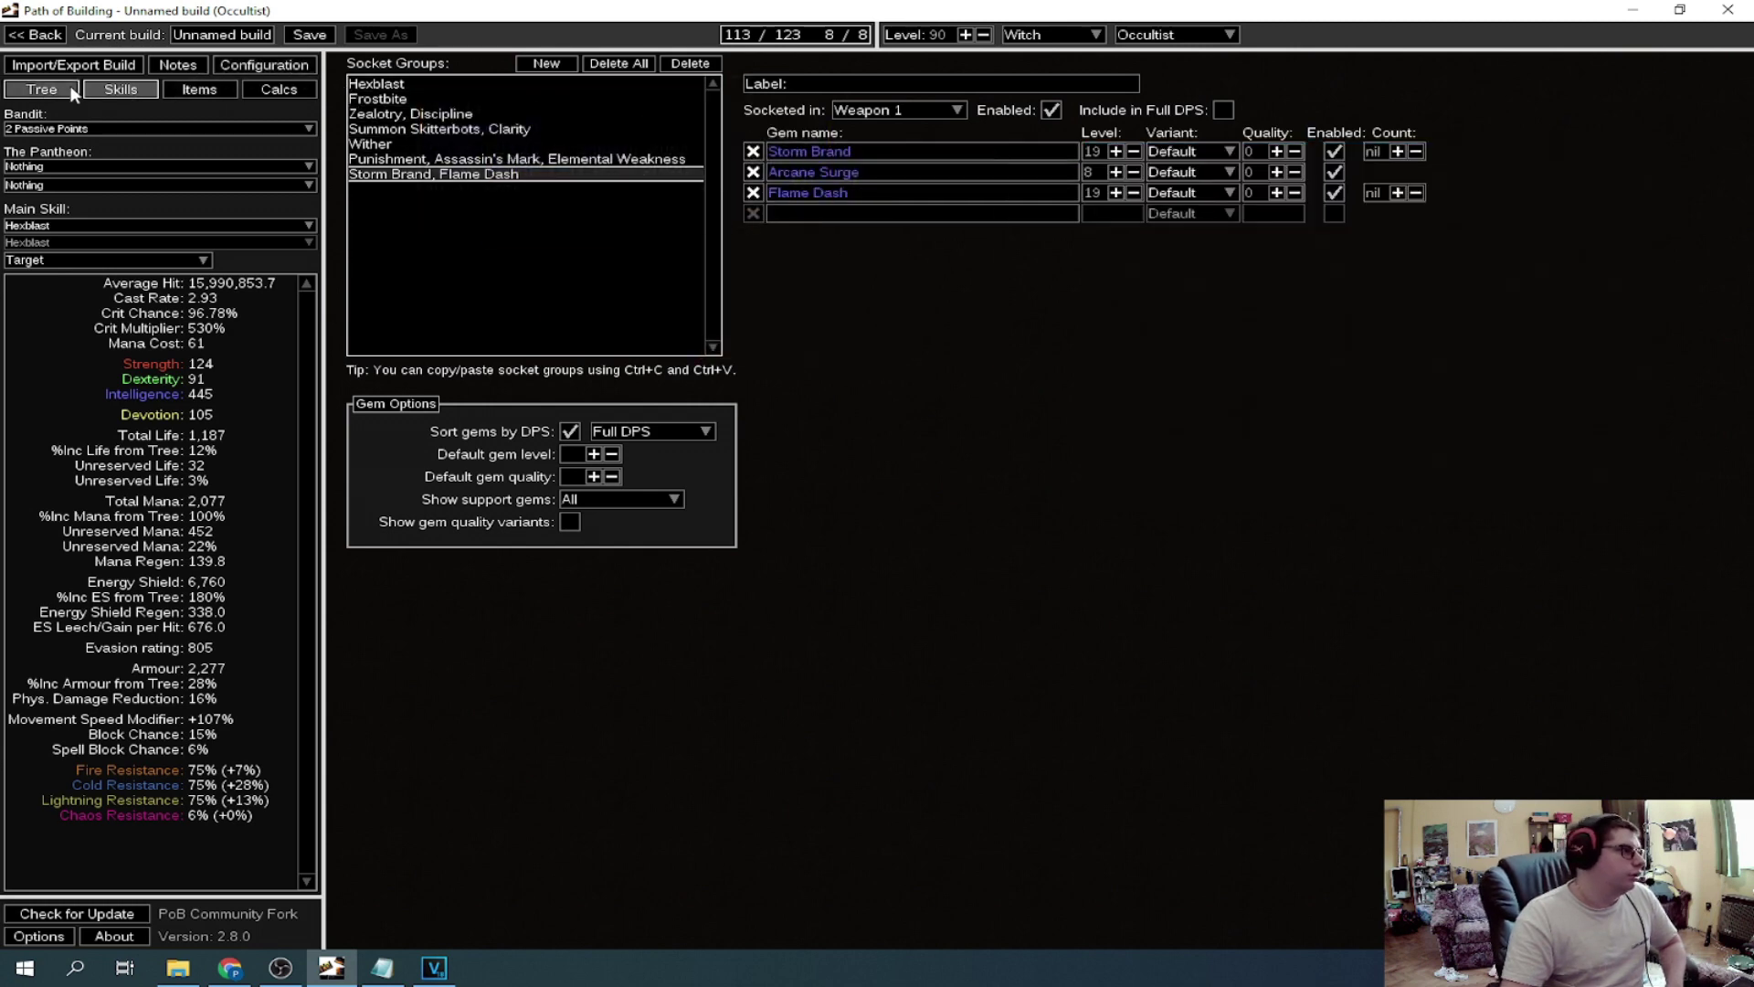
pyautogui.click(270, 77)
pyautogui.click(1361, 655)
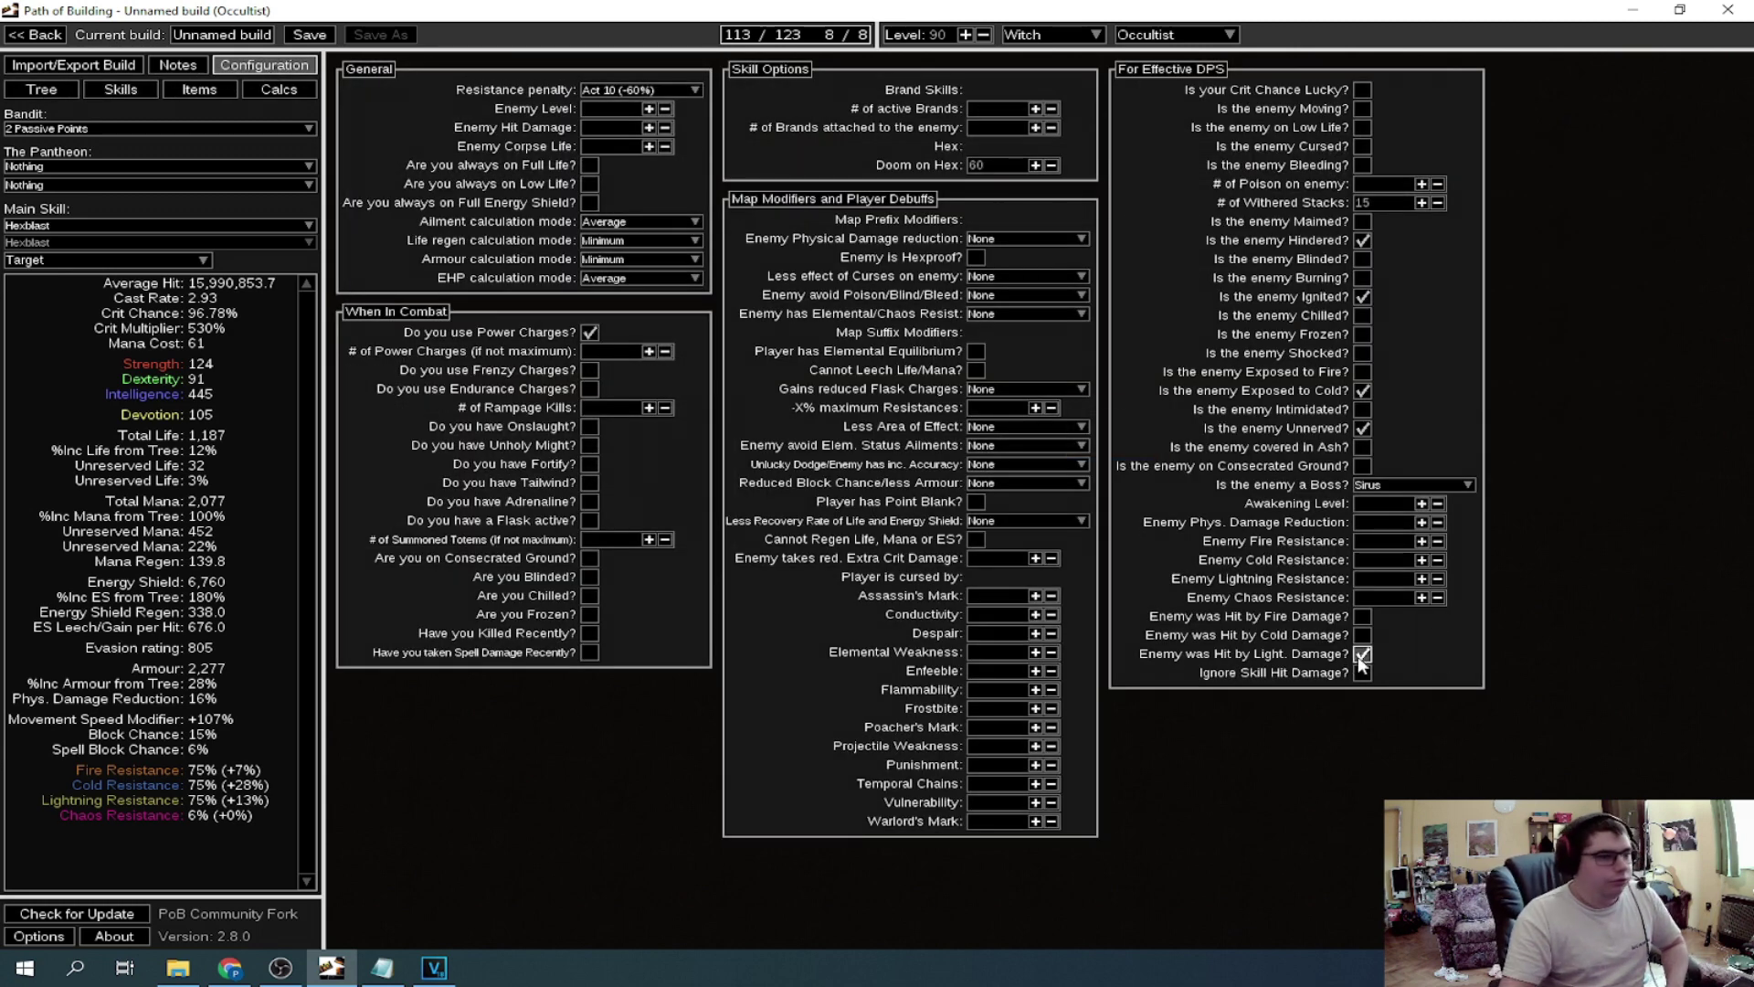
pyautogui.click(1361, 654)
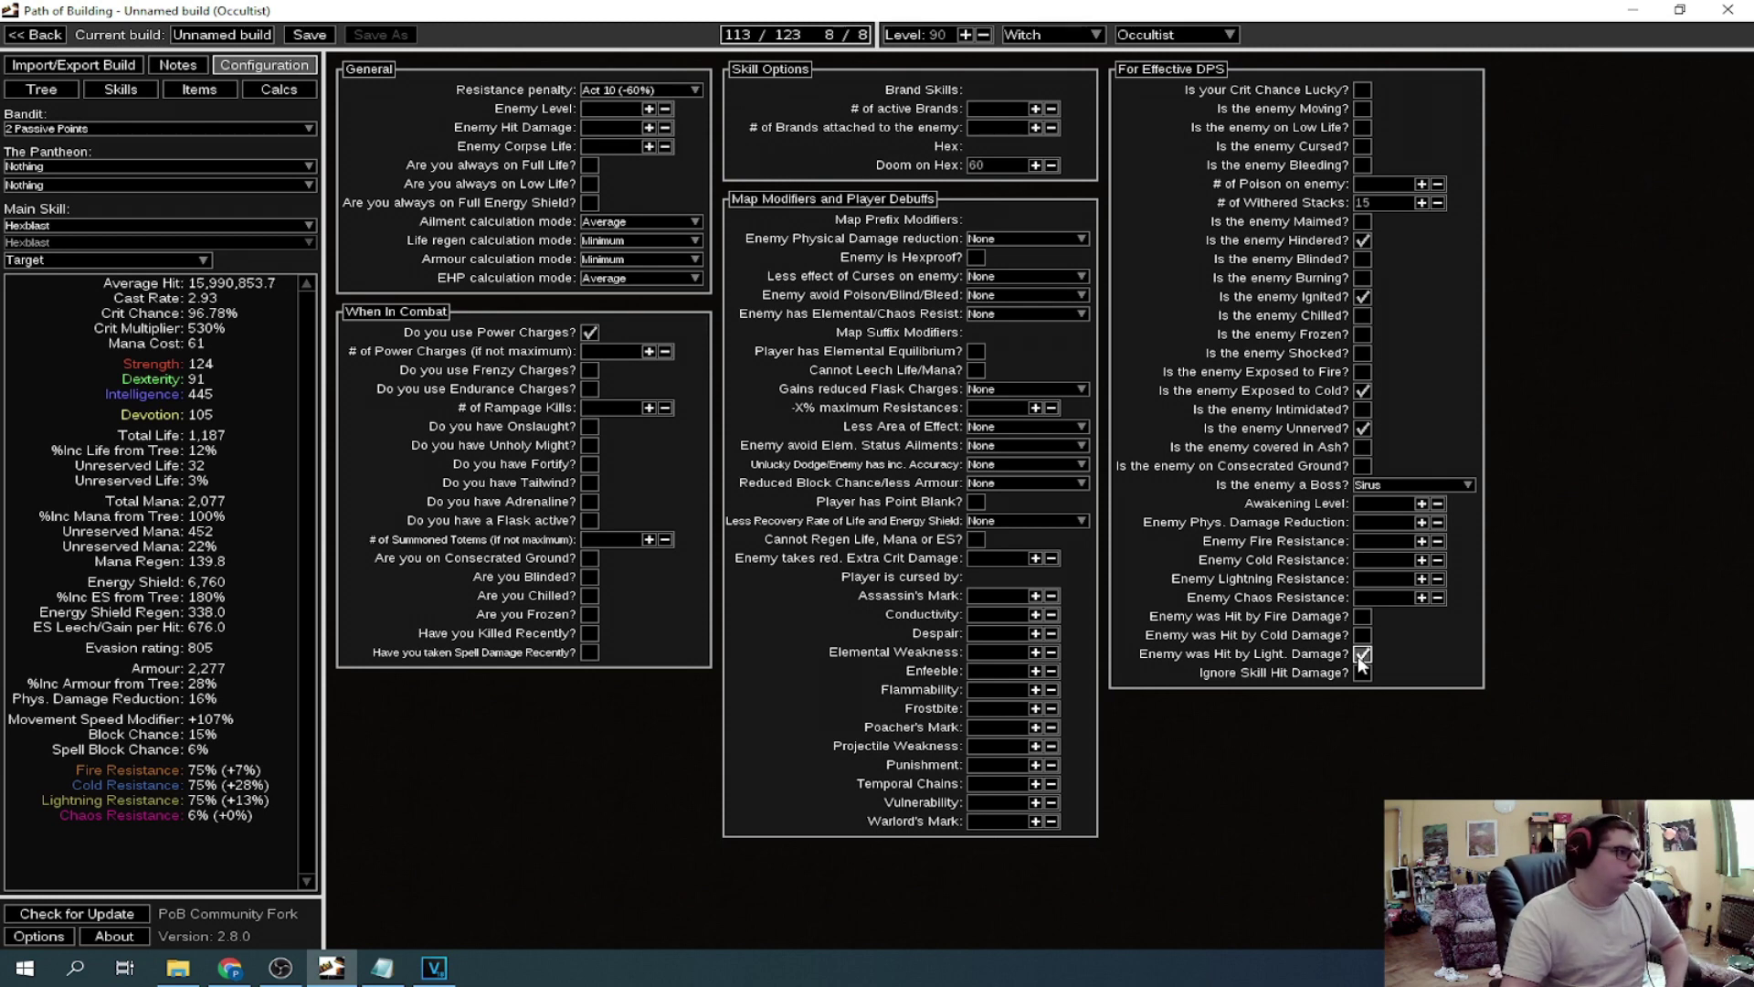
pyautogui.click(41, 88)
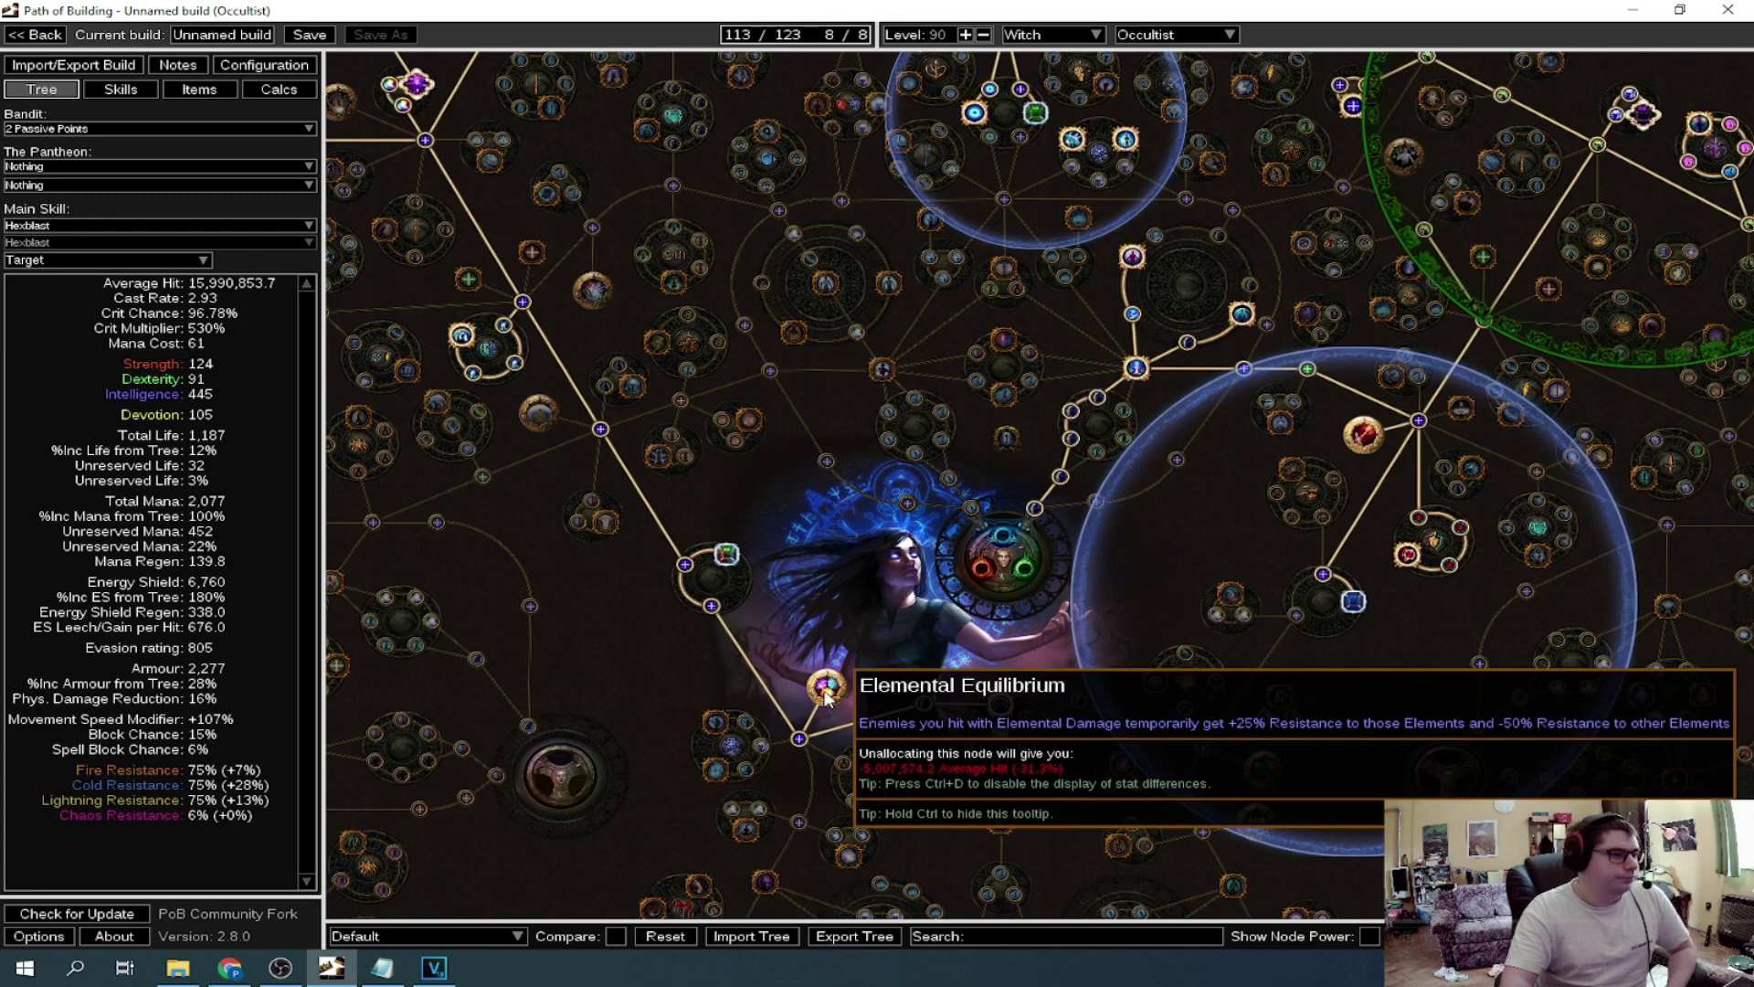
pyautogui.moveTo(827, 695); pyautogui.dragTo(996, 666)
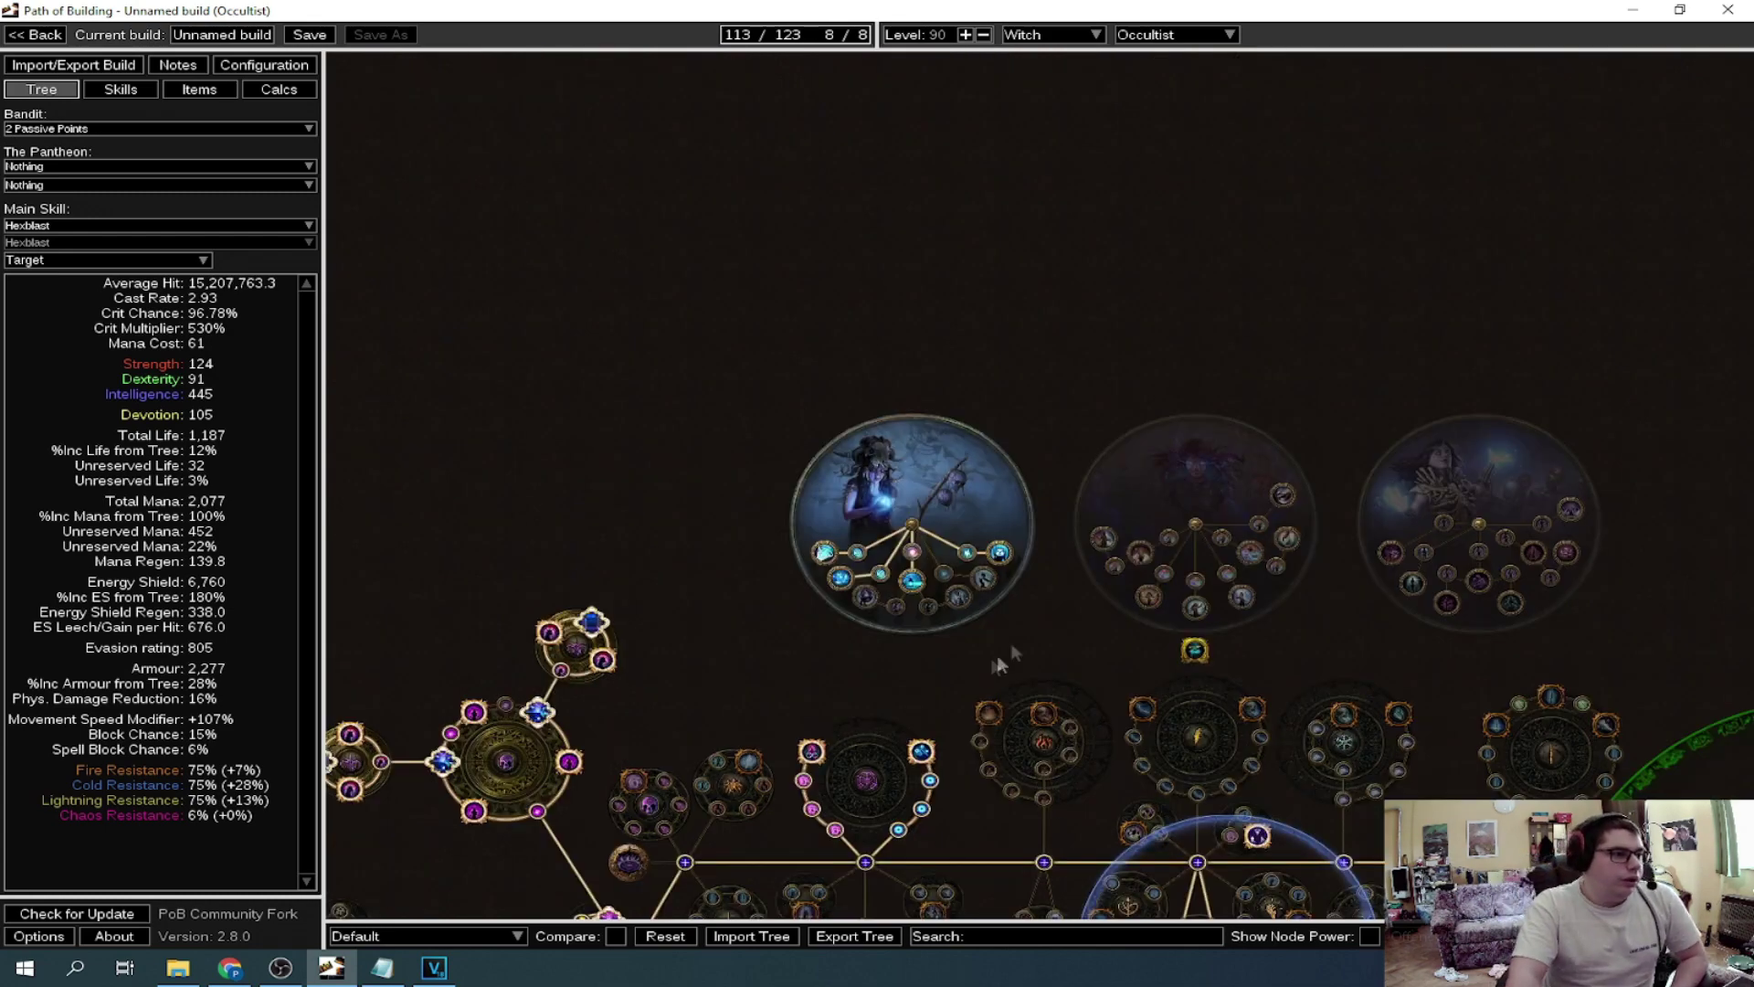
pyautogui.scroll(2, 945, 511)
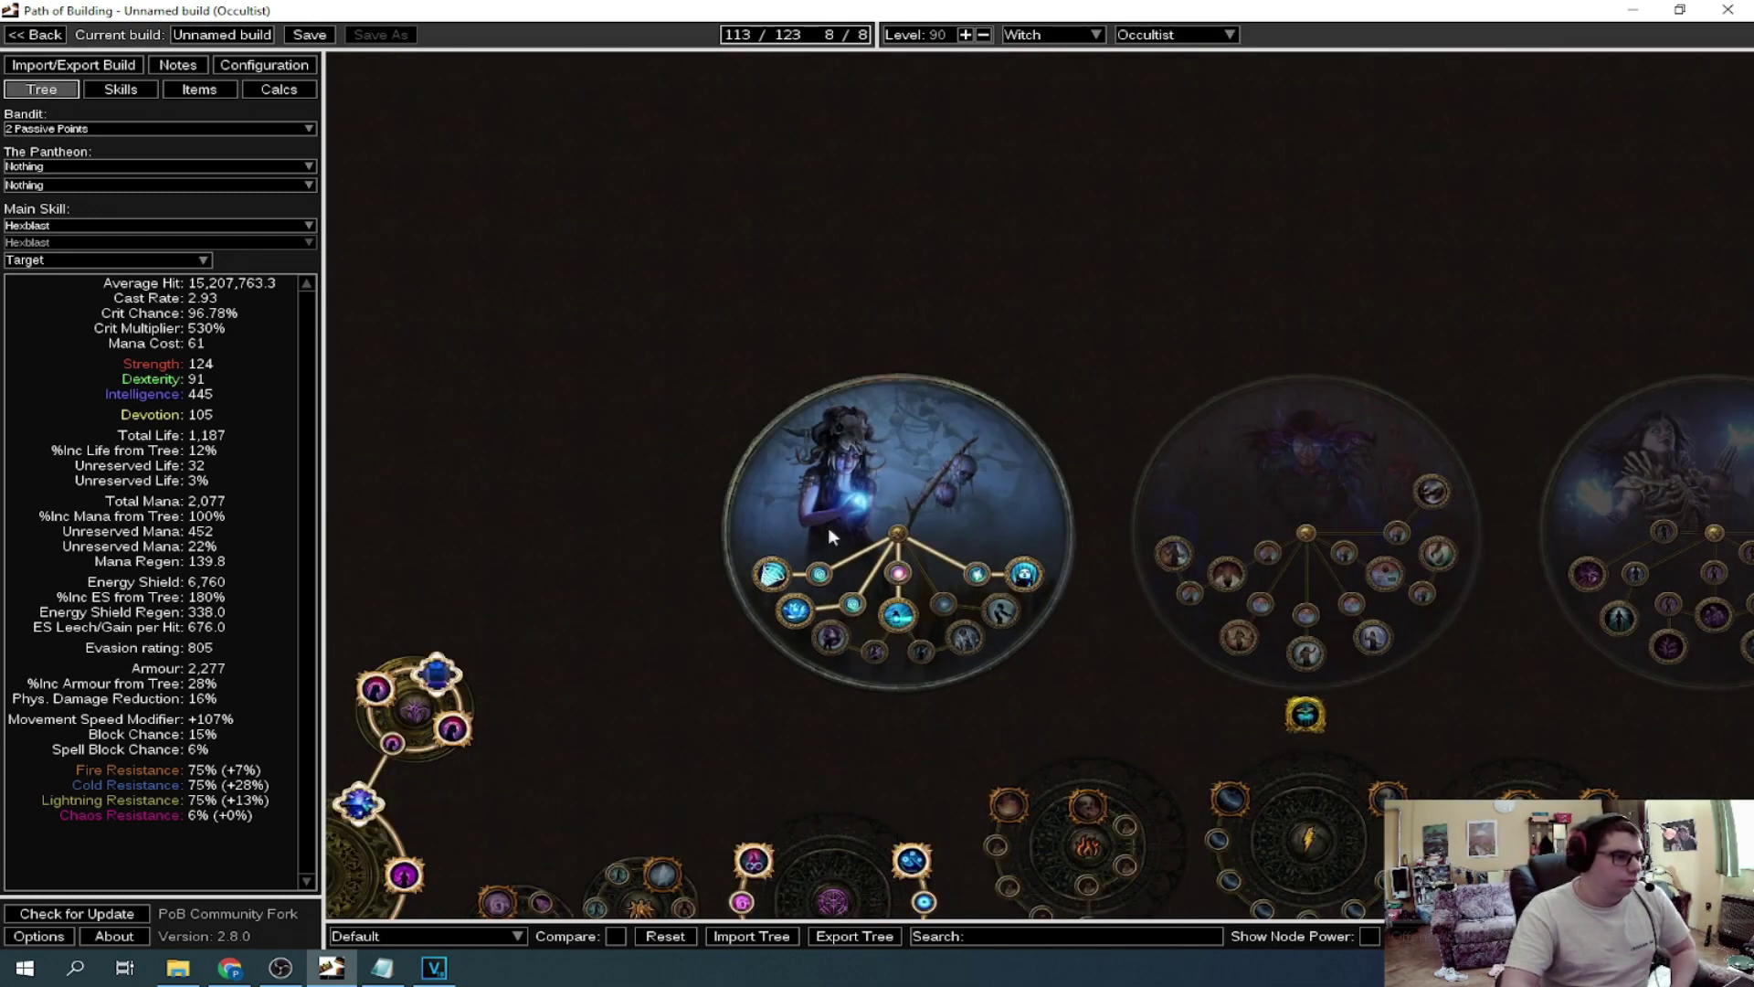
# Pan over the ascendancy nodes, then view the Hexblast body armour gem setup
pyautogui.moveTo(829, 527); pyautogui.dragTo(802, 537)
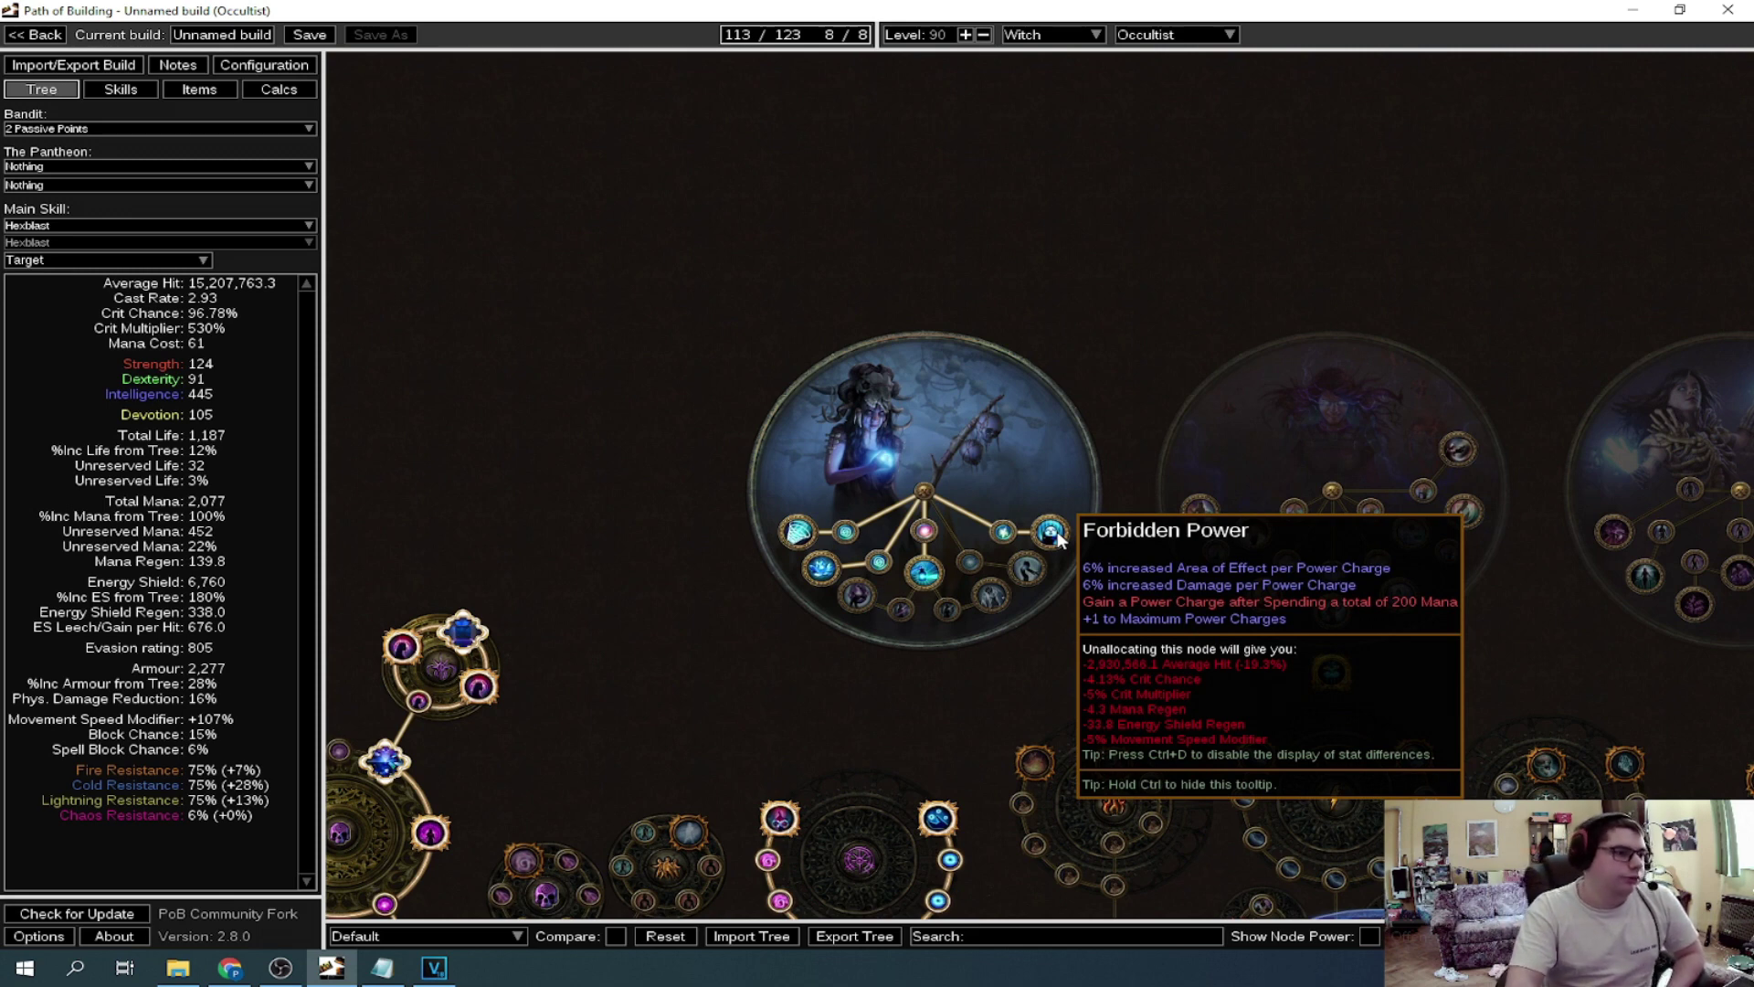
pyautogui.hotkey('ctrl', '2')
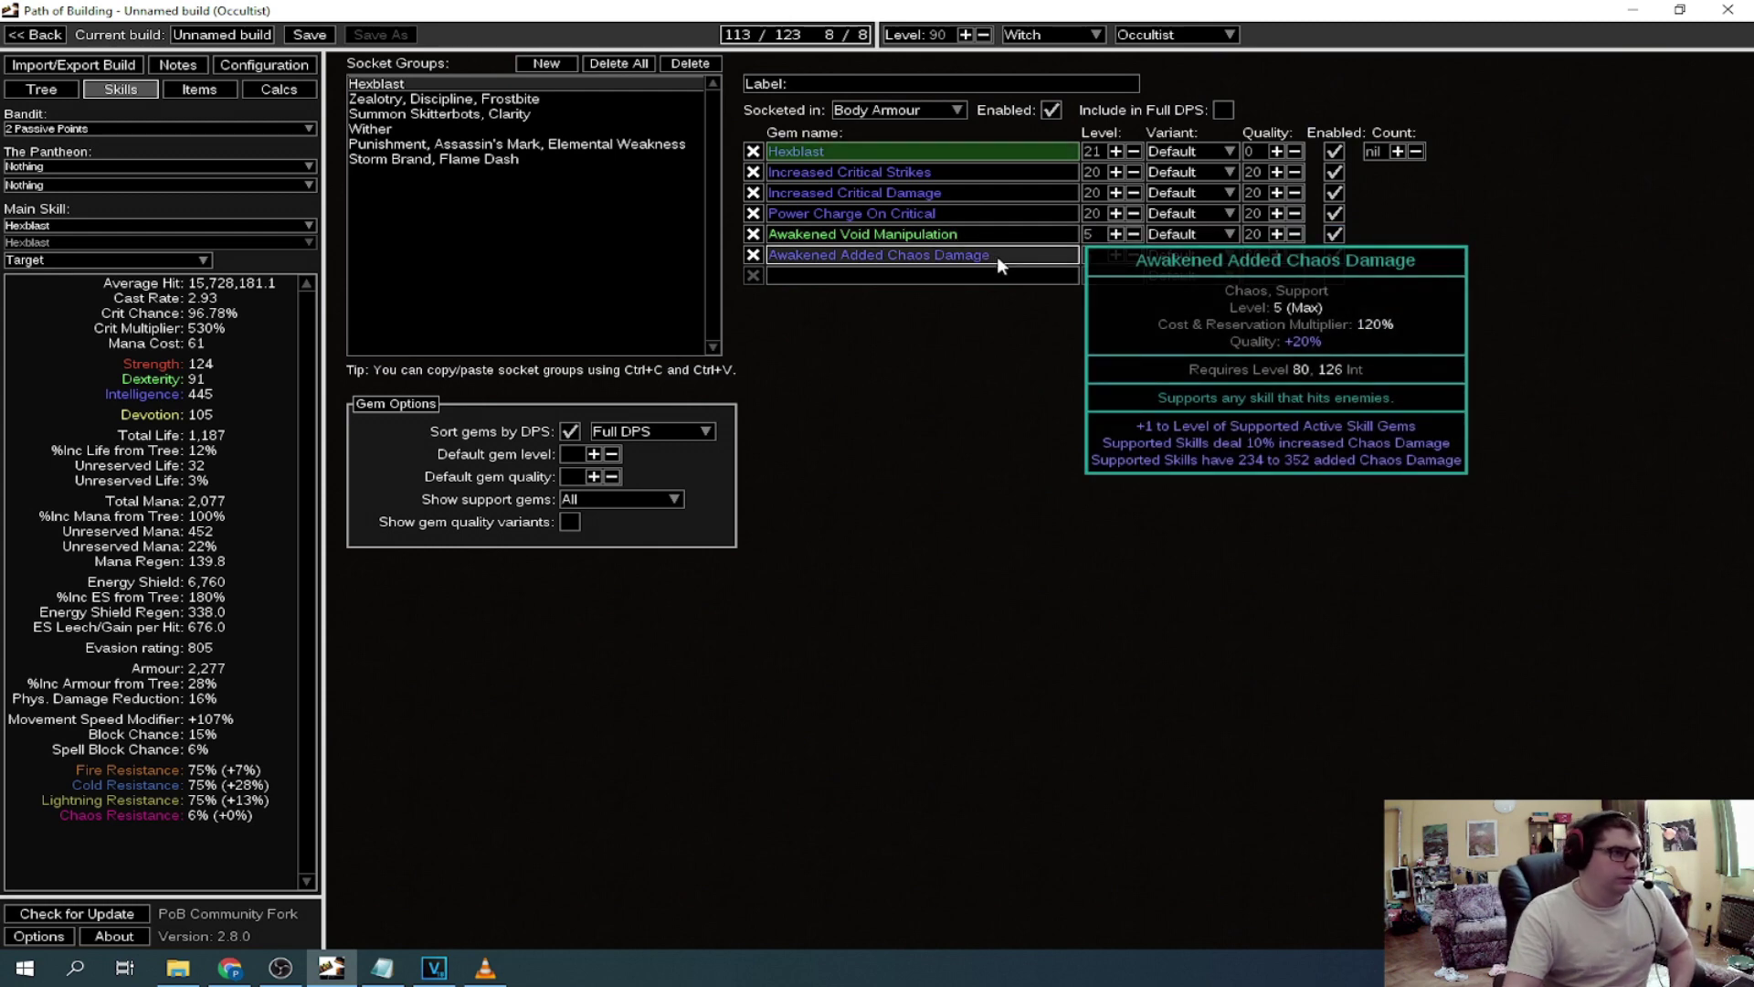
# Set Frostbite in the Zealotry, Discipline group to Anomalous, then show the Summon Skitterbots group
pyautogui.click(443, 99)
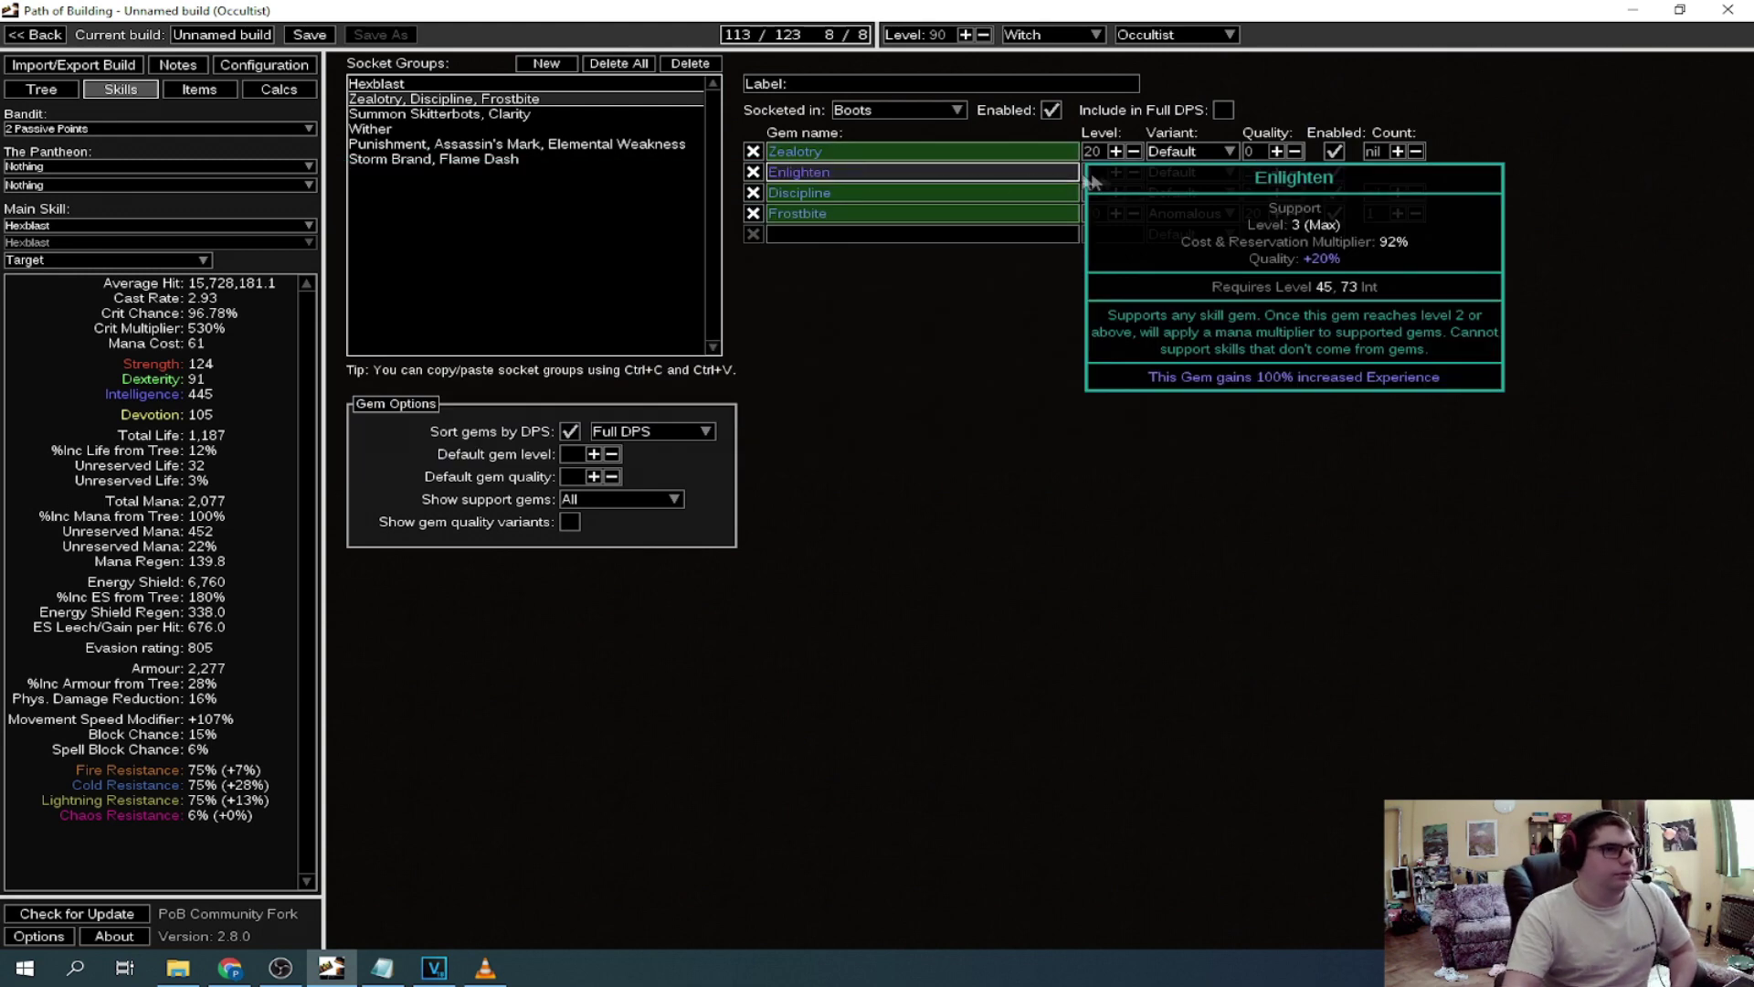
pyautogui.press('Return')
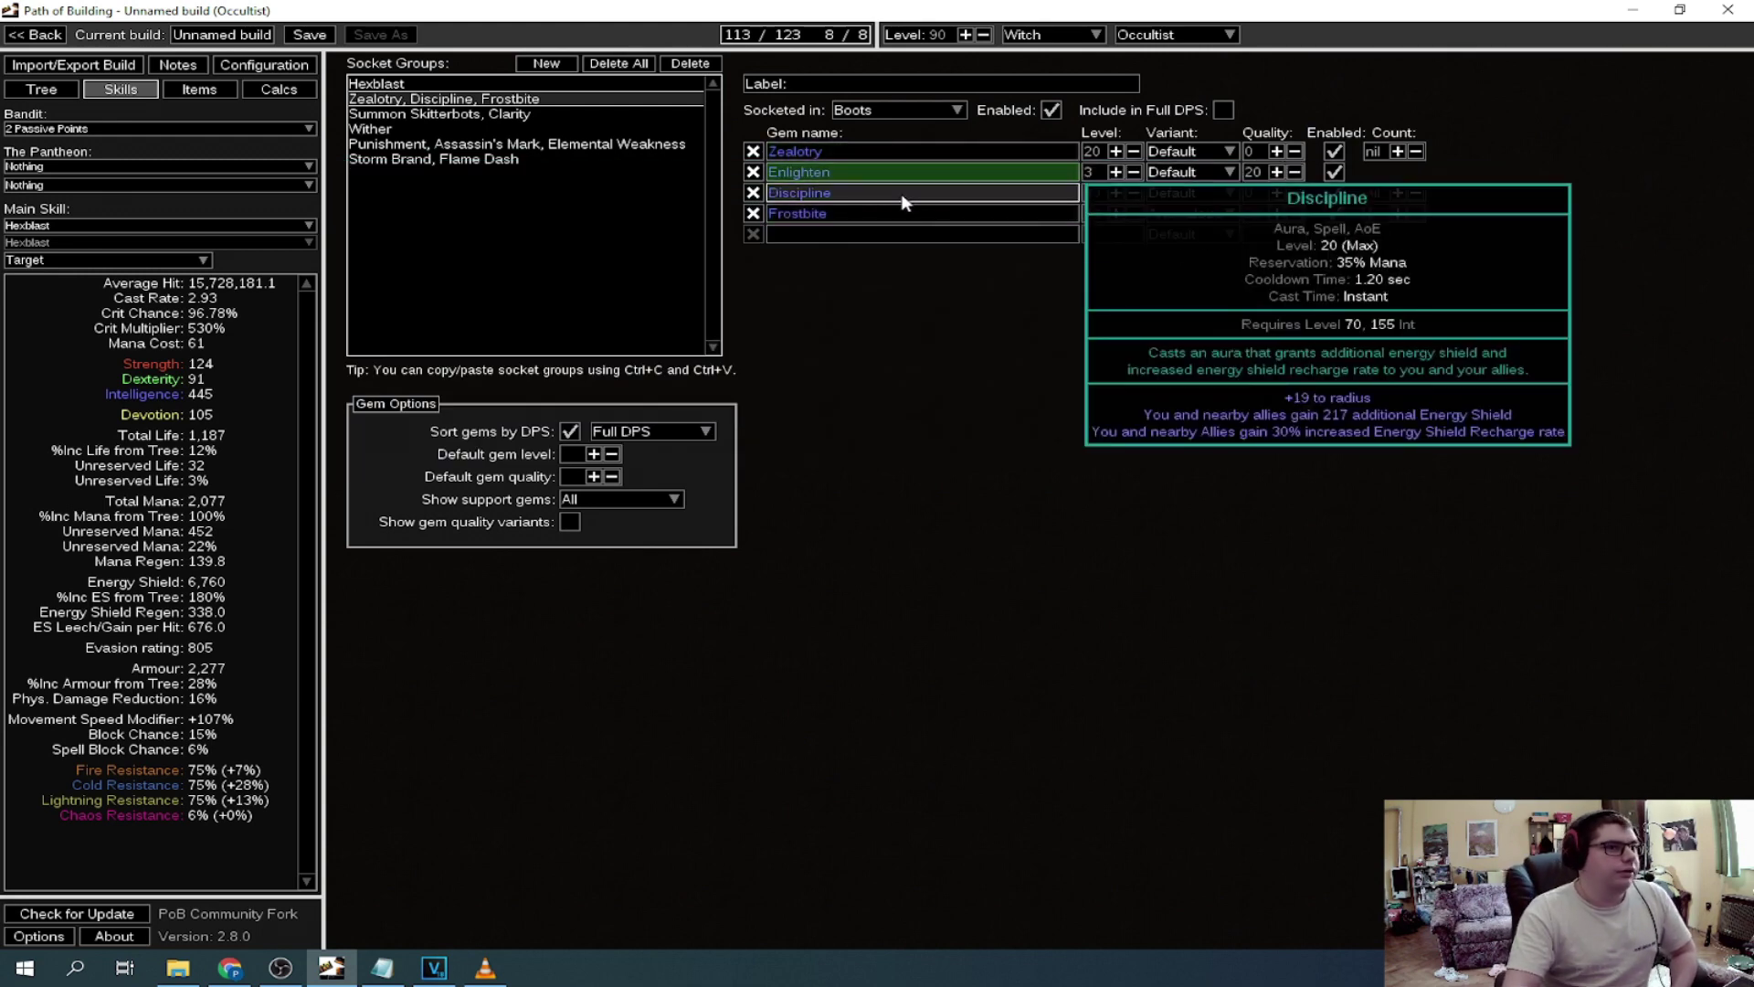
pyautogui.press('Return')
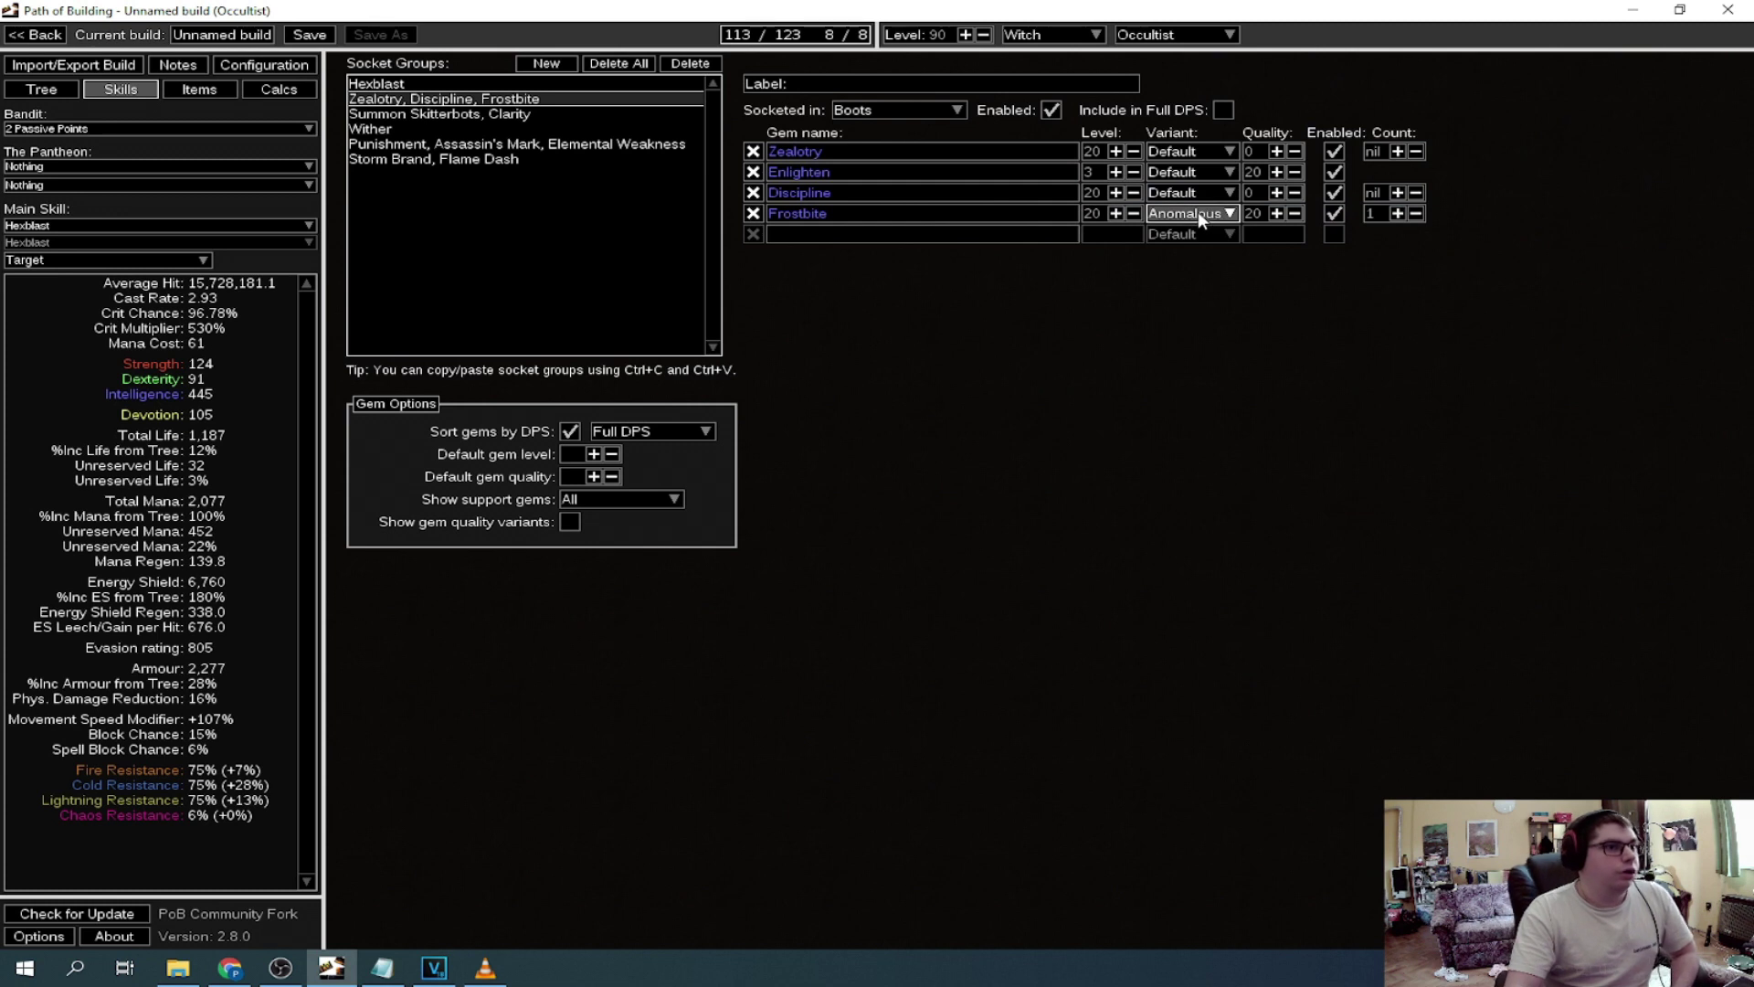
pyautogui.click(1193, 217)
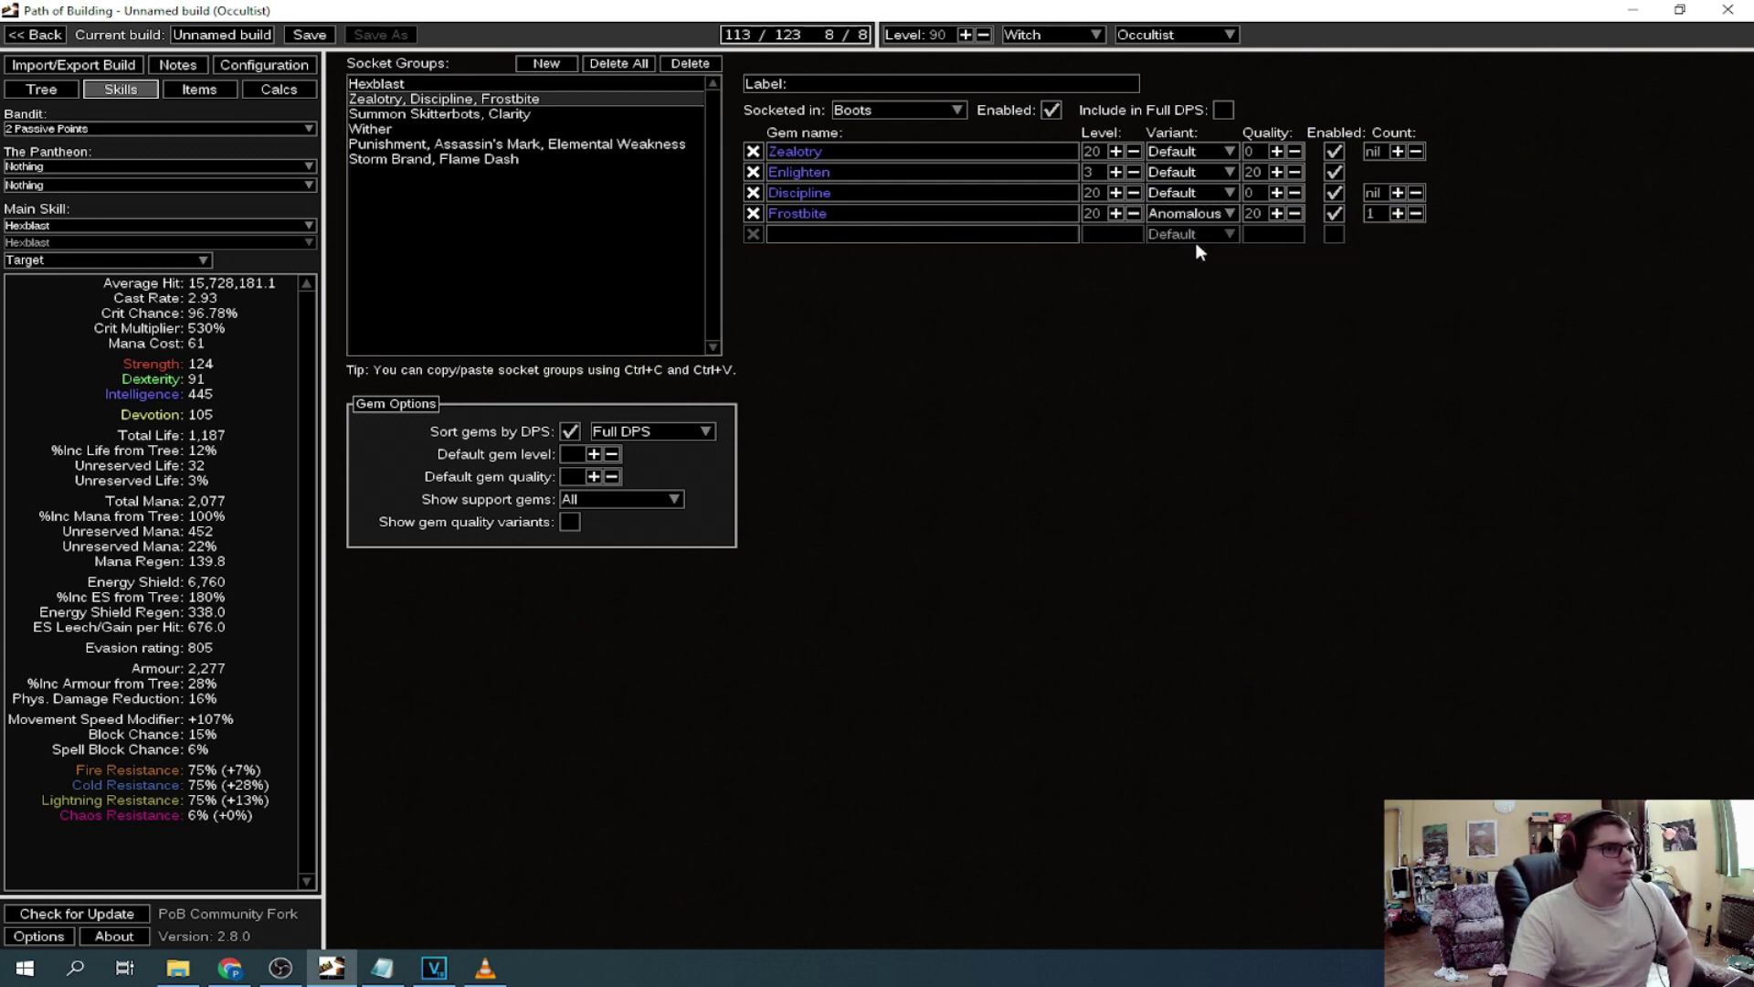
pyautogui.click(1198, 216)
pyautogui.click(1199, 217)
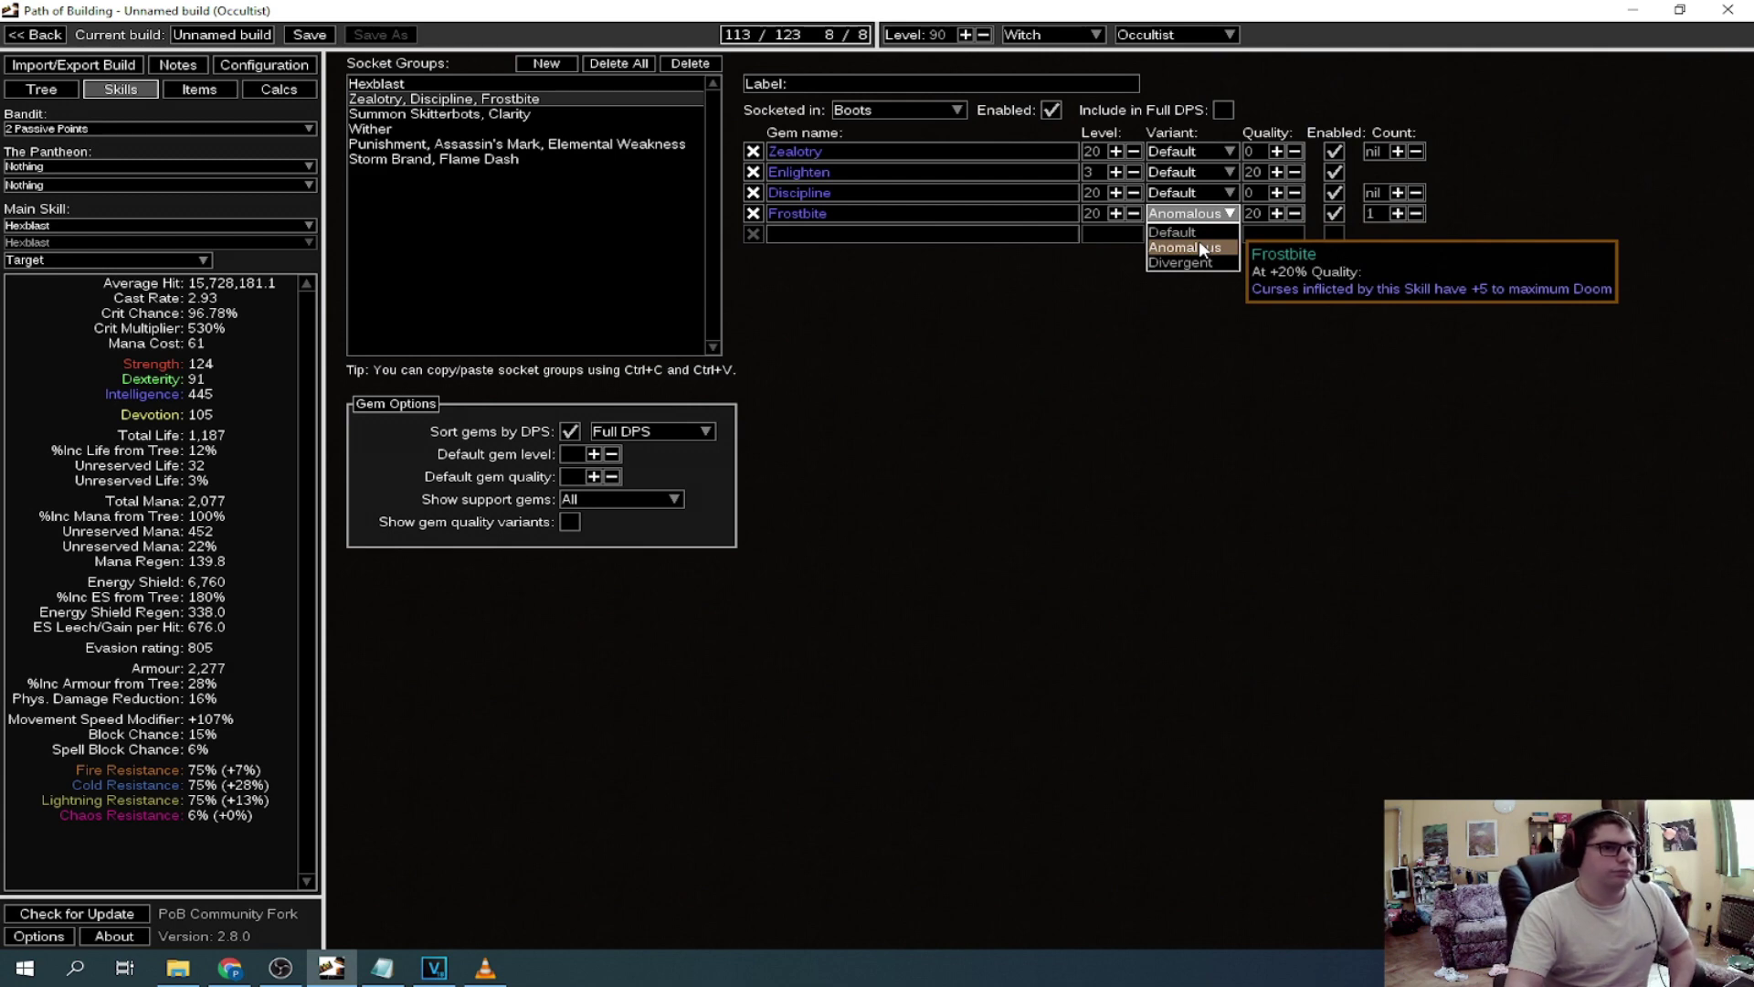
pyautogui.click(1192, 247)
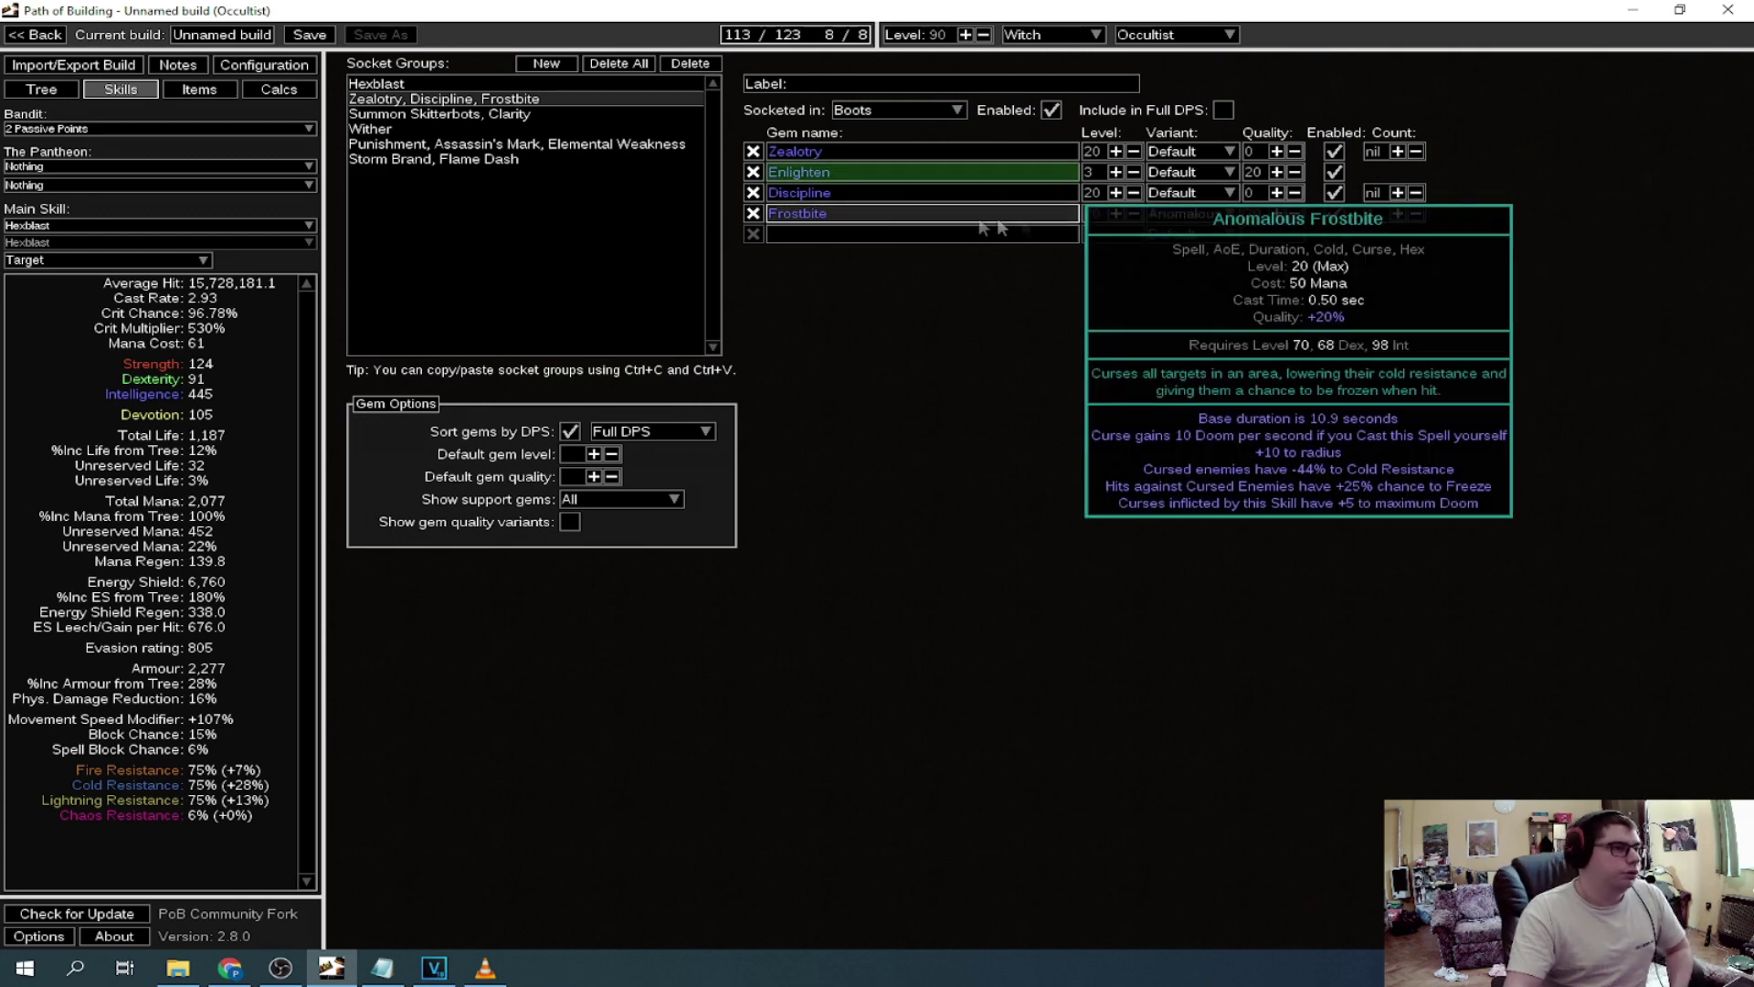
pyautogui.click(448, 116)
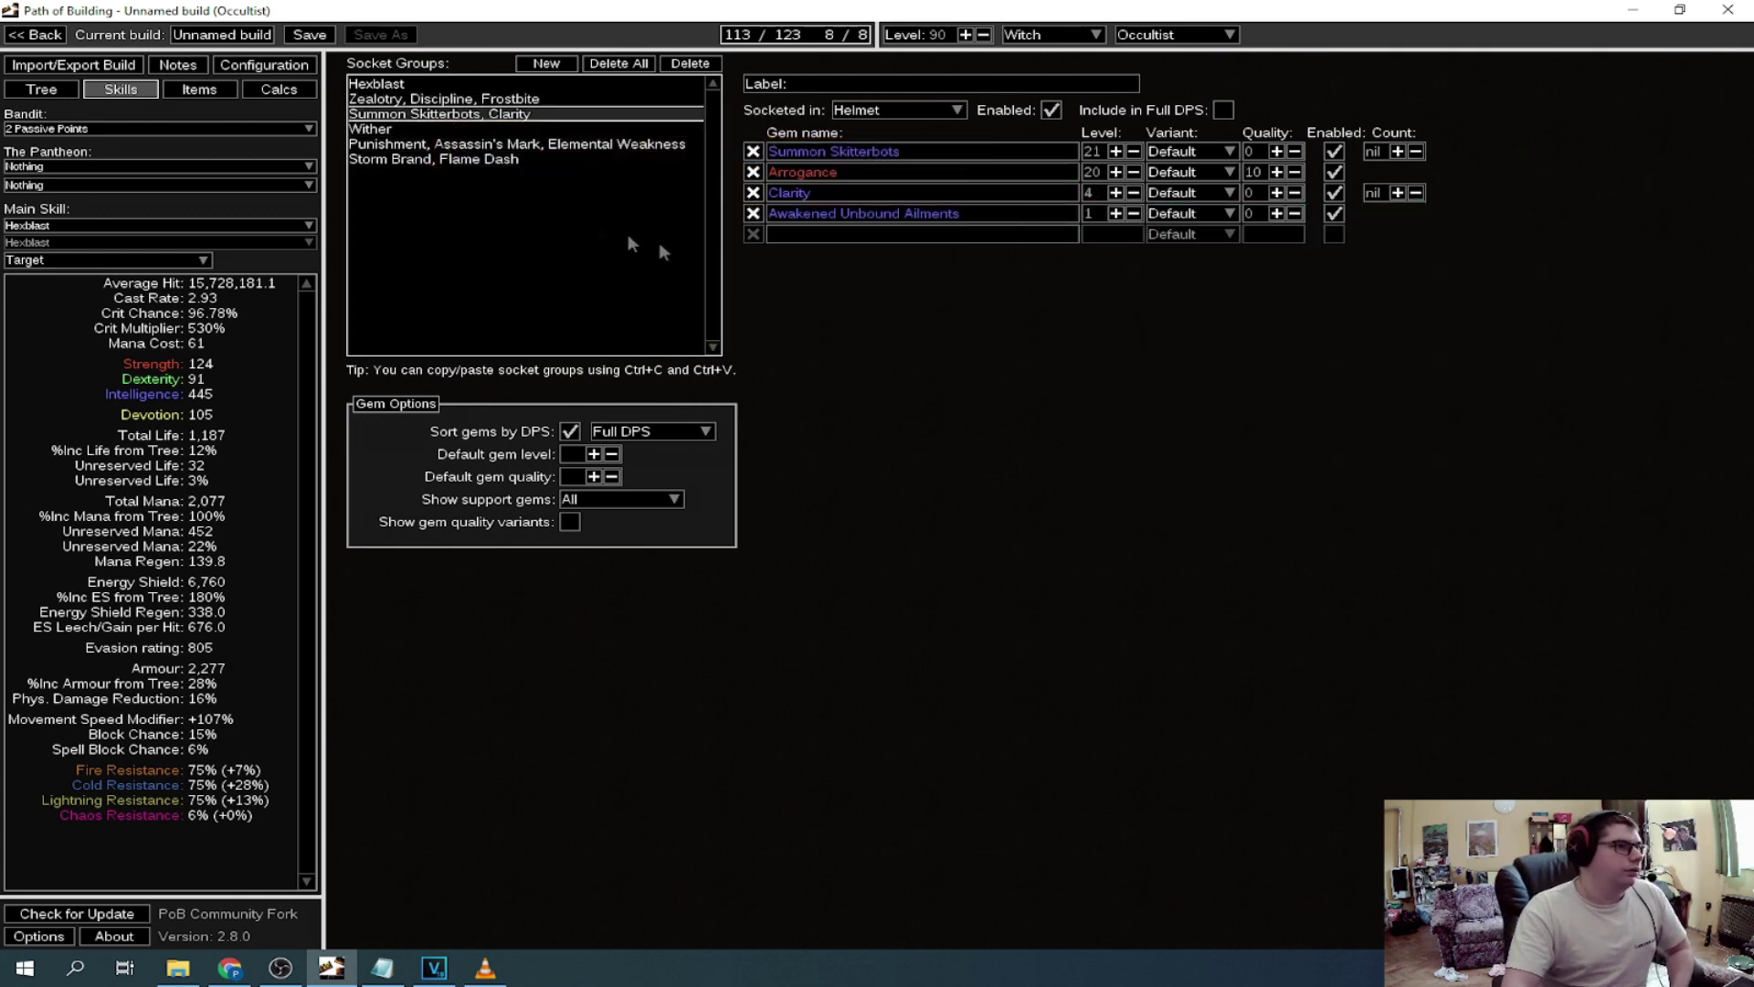
pyautogui.moveTo(834, 153)
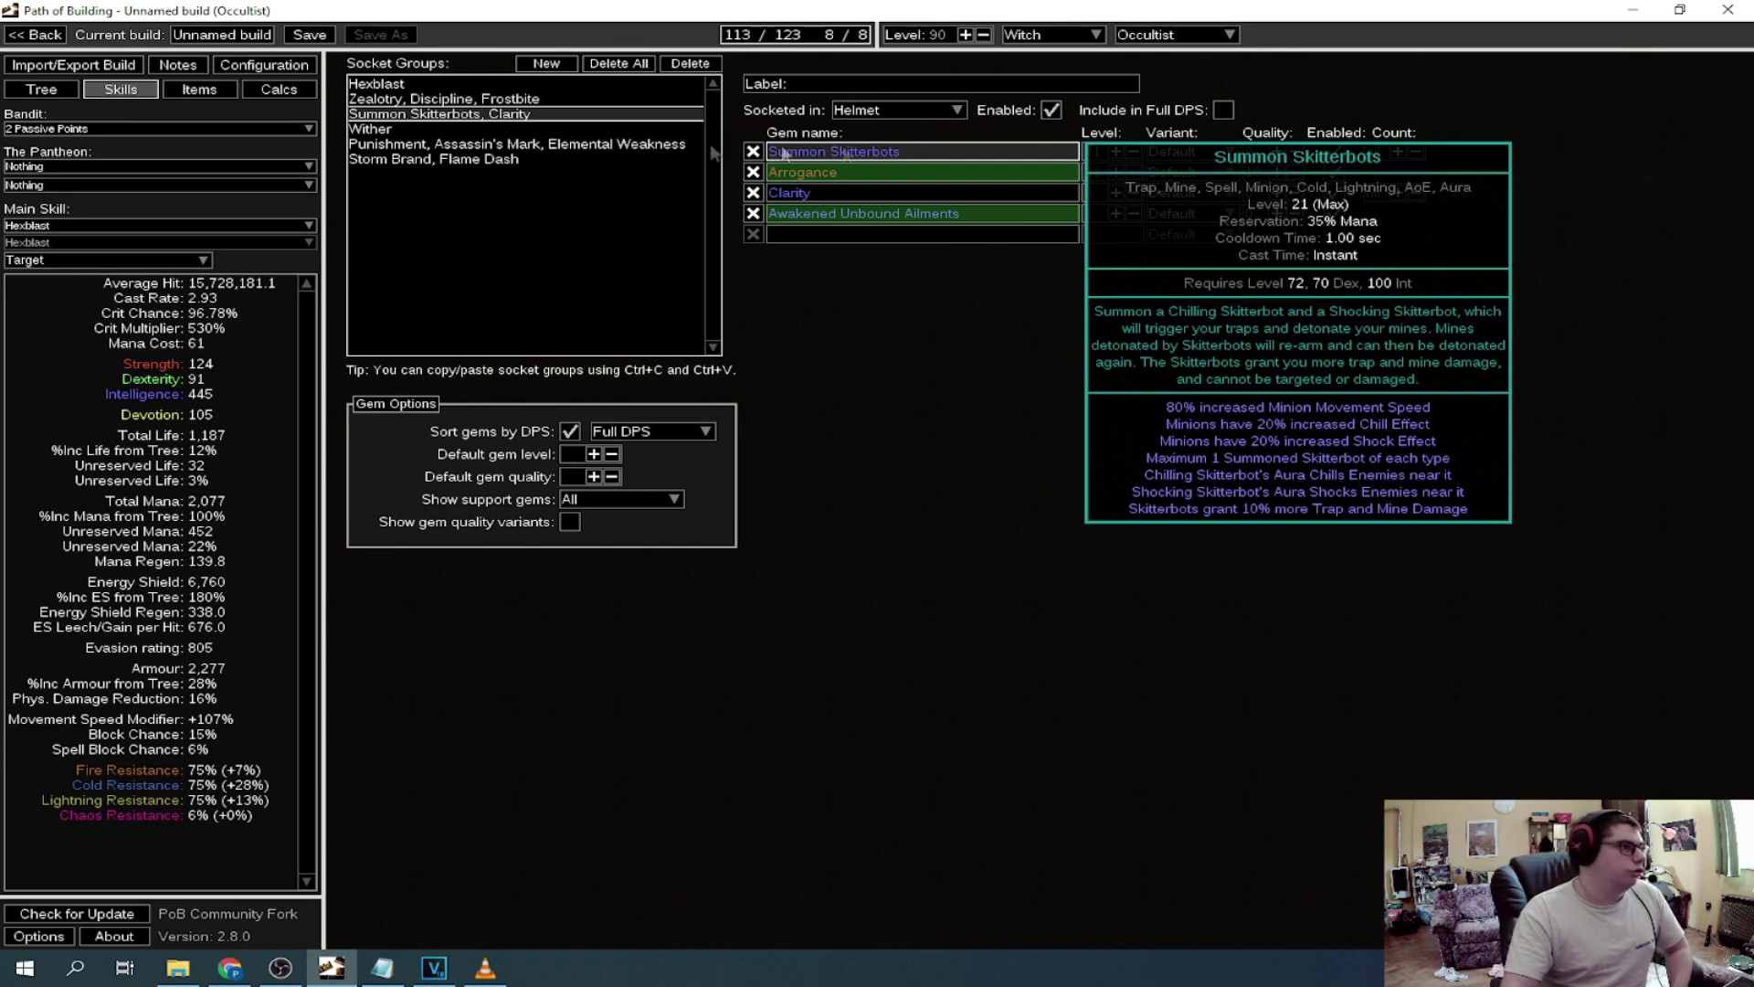
# Review the Wither group, set Assassin's Mark to Anomalous, then view Storm Brand and the equipped gear
pyautogui.click(411, 128)
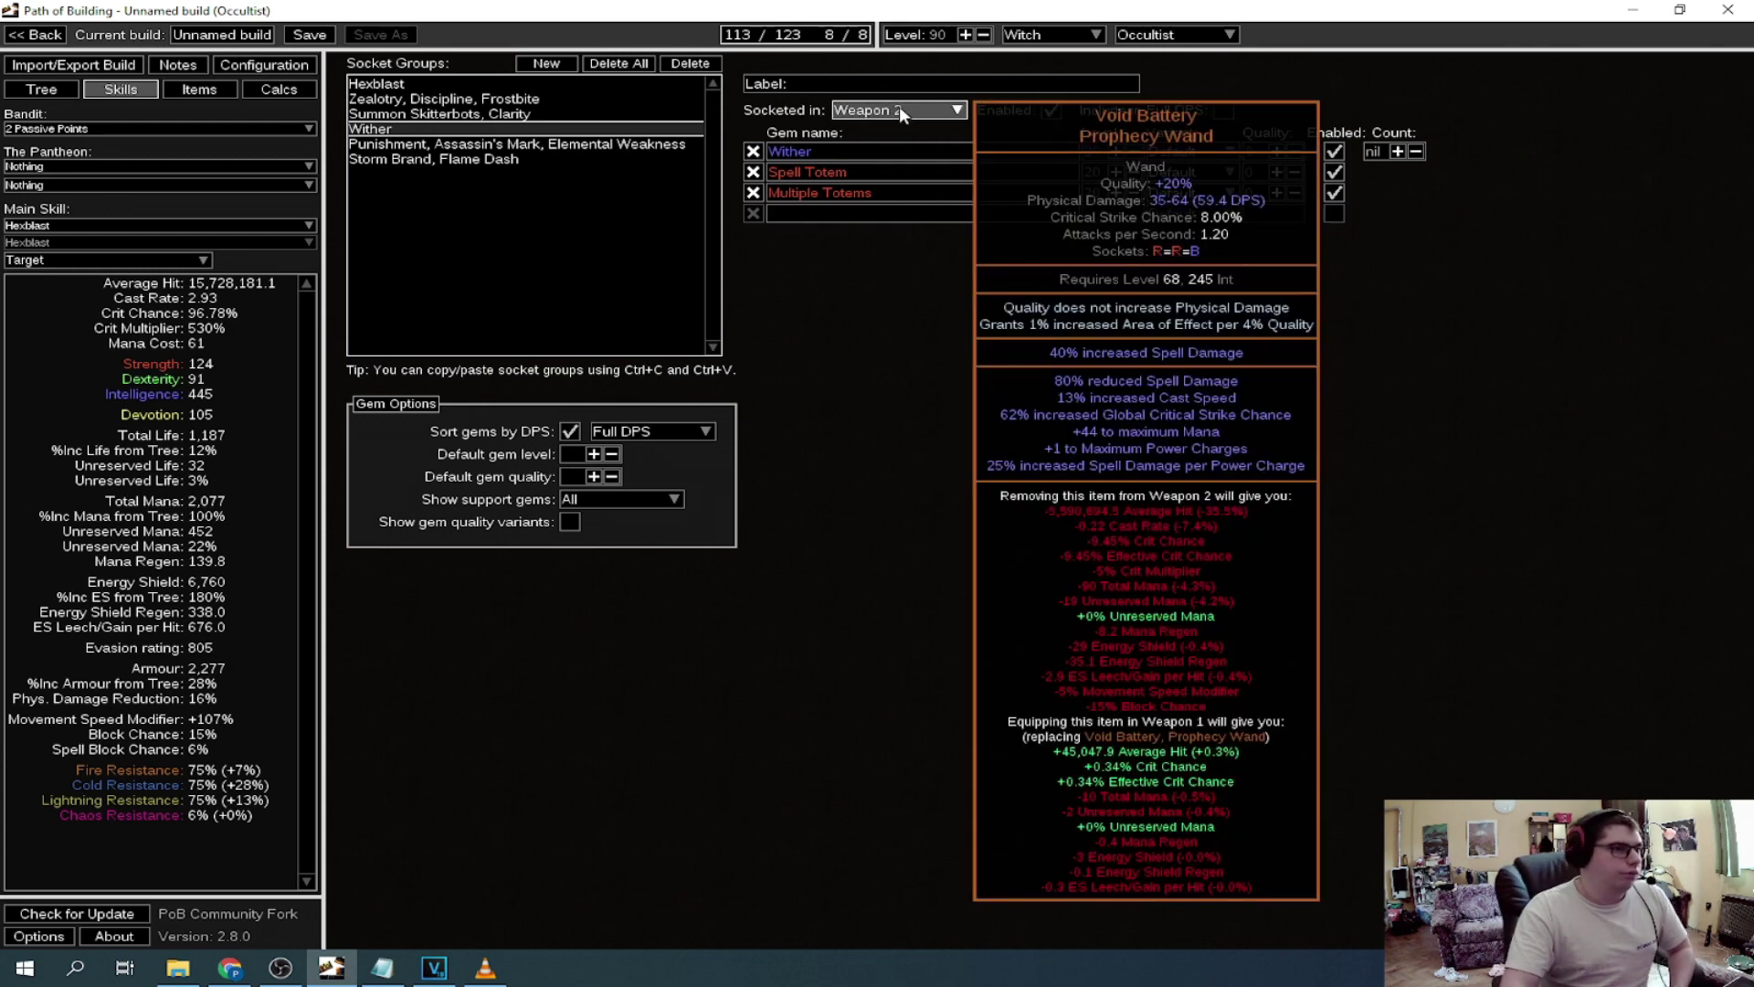
pyautogui.click(592, 145)
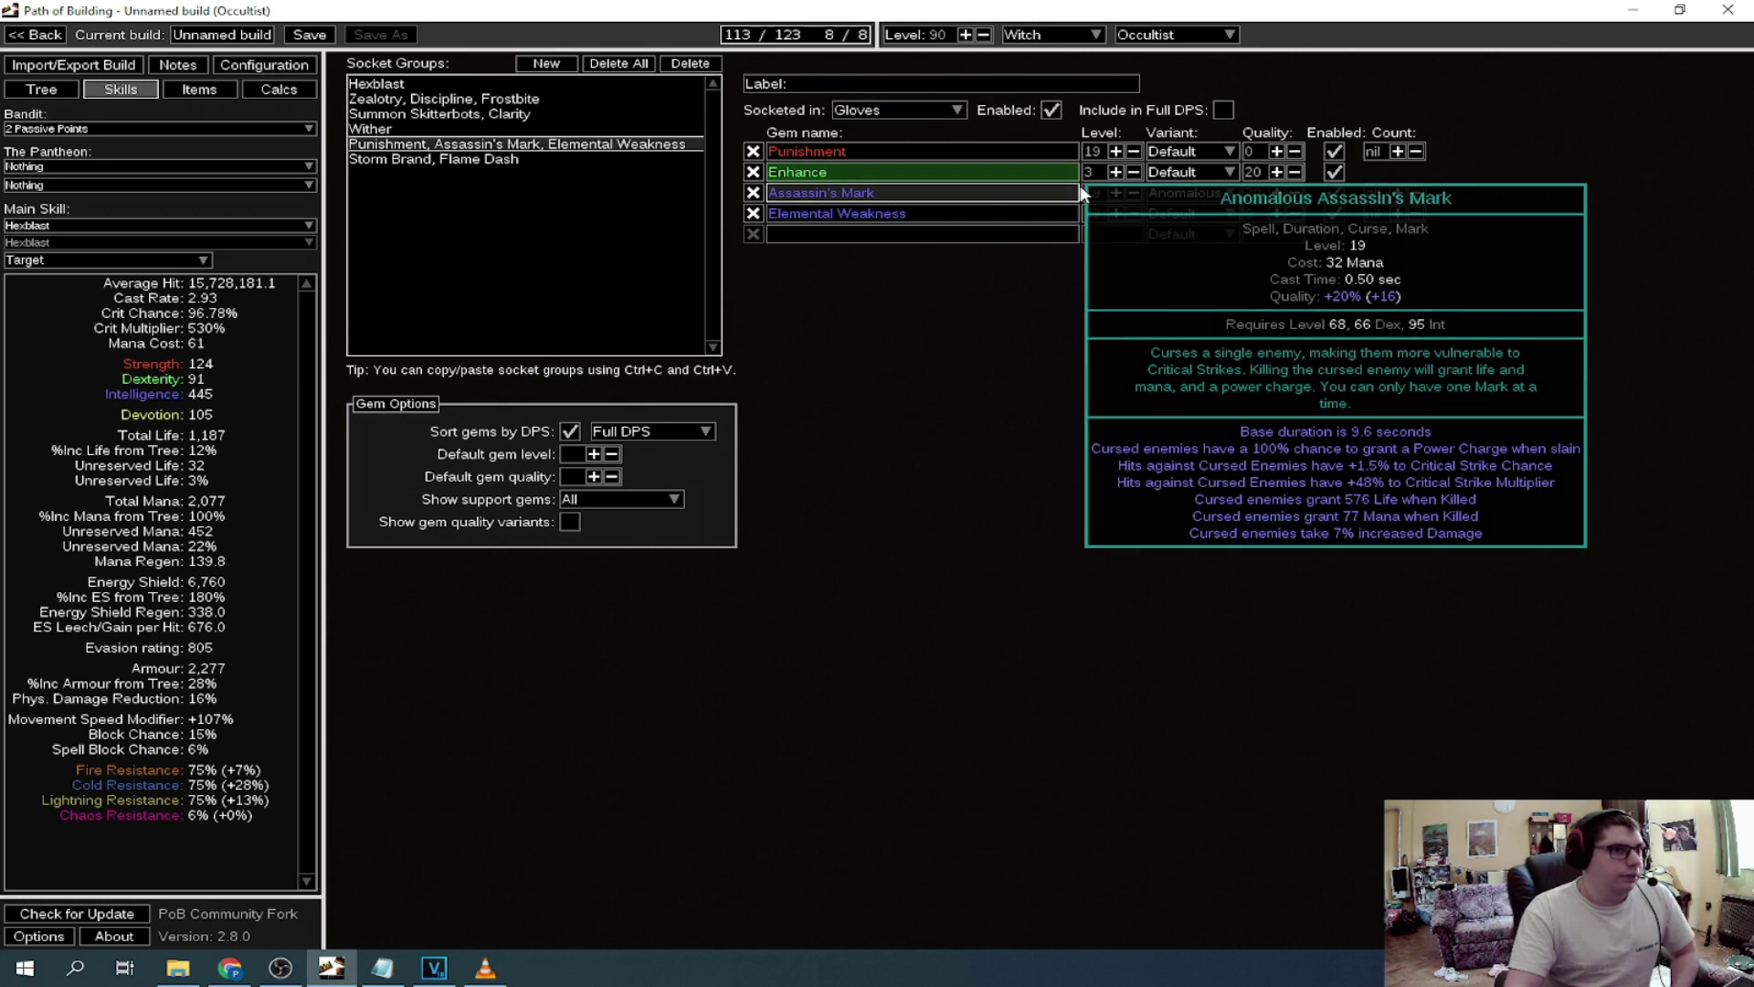
pyautogui.click(1178, 198)
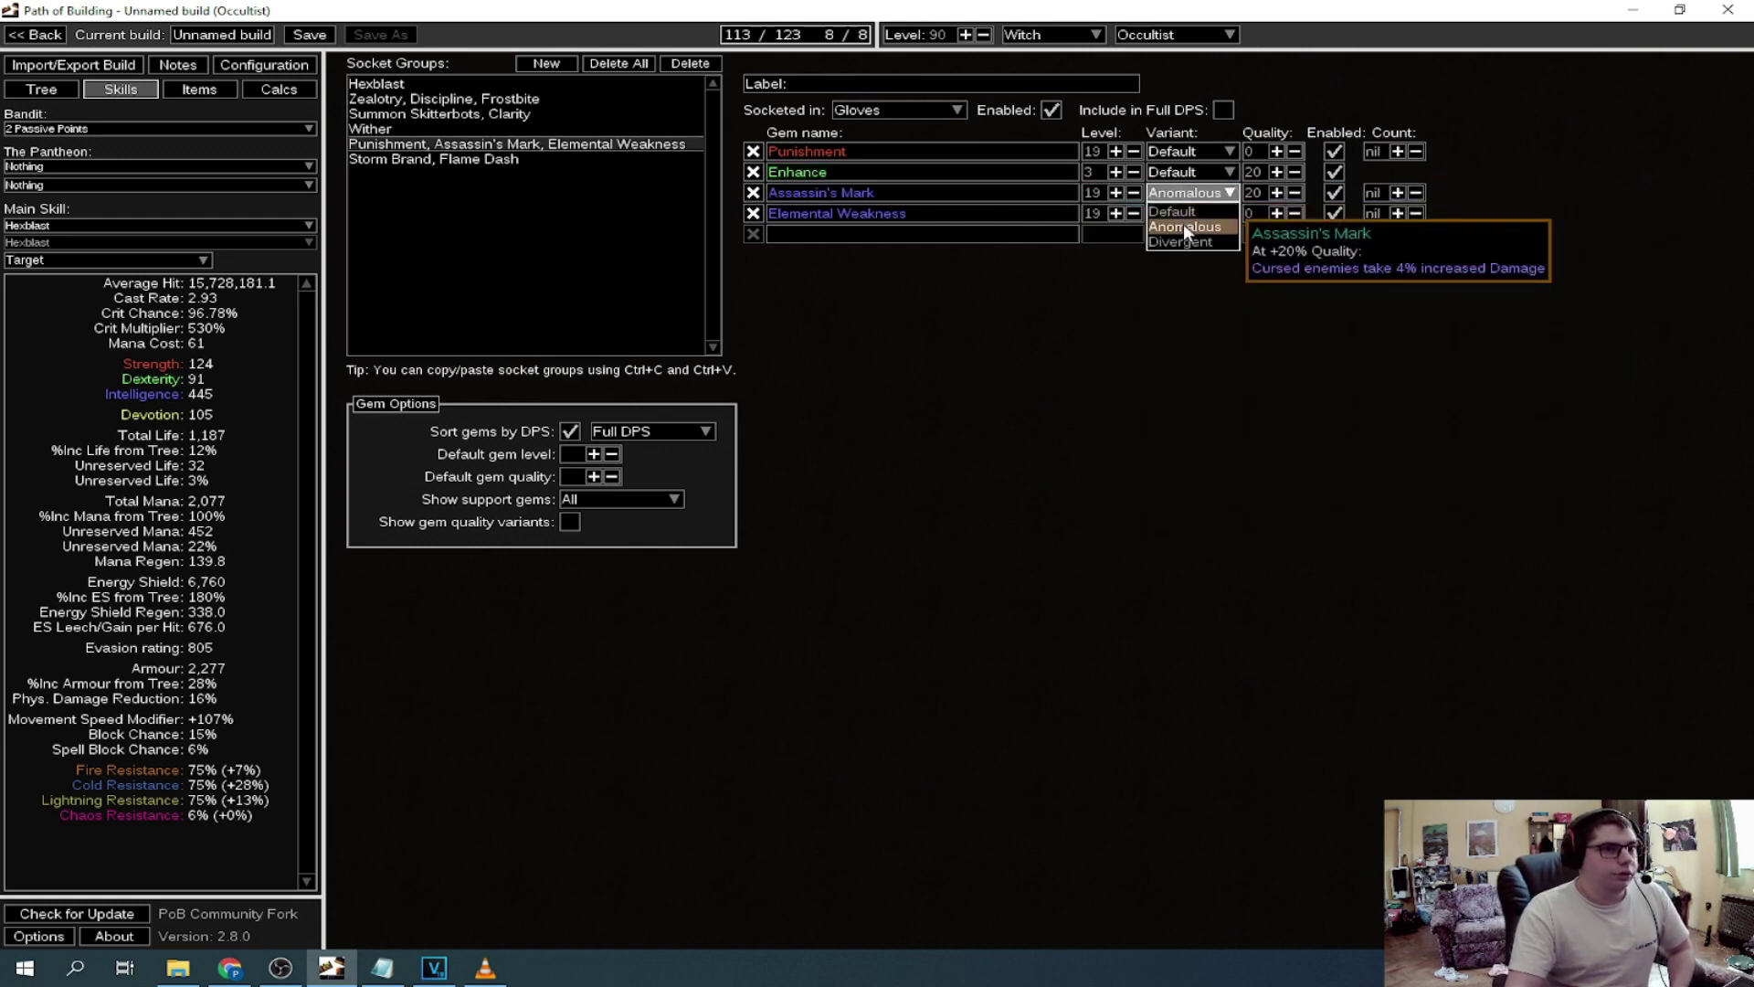
pyautogui.click(1183, 227)
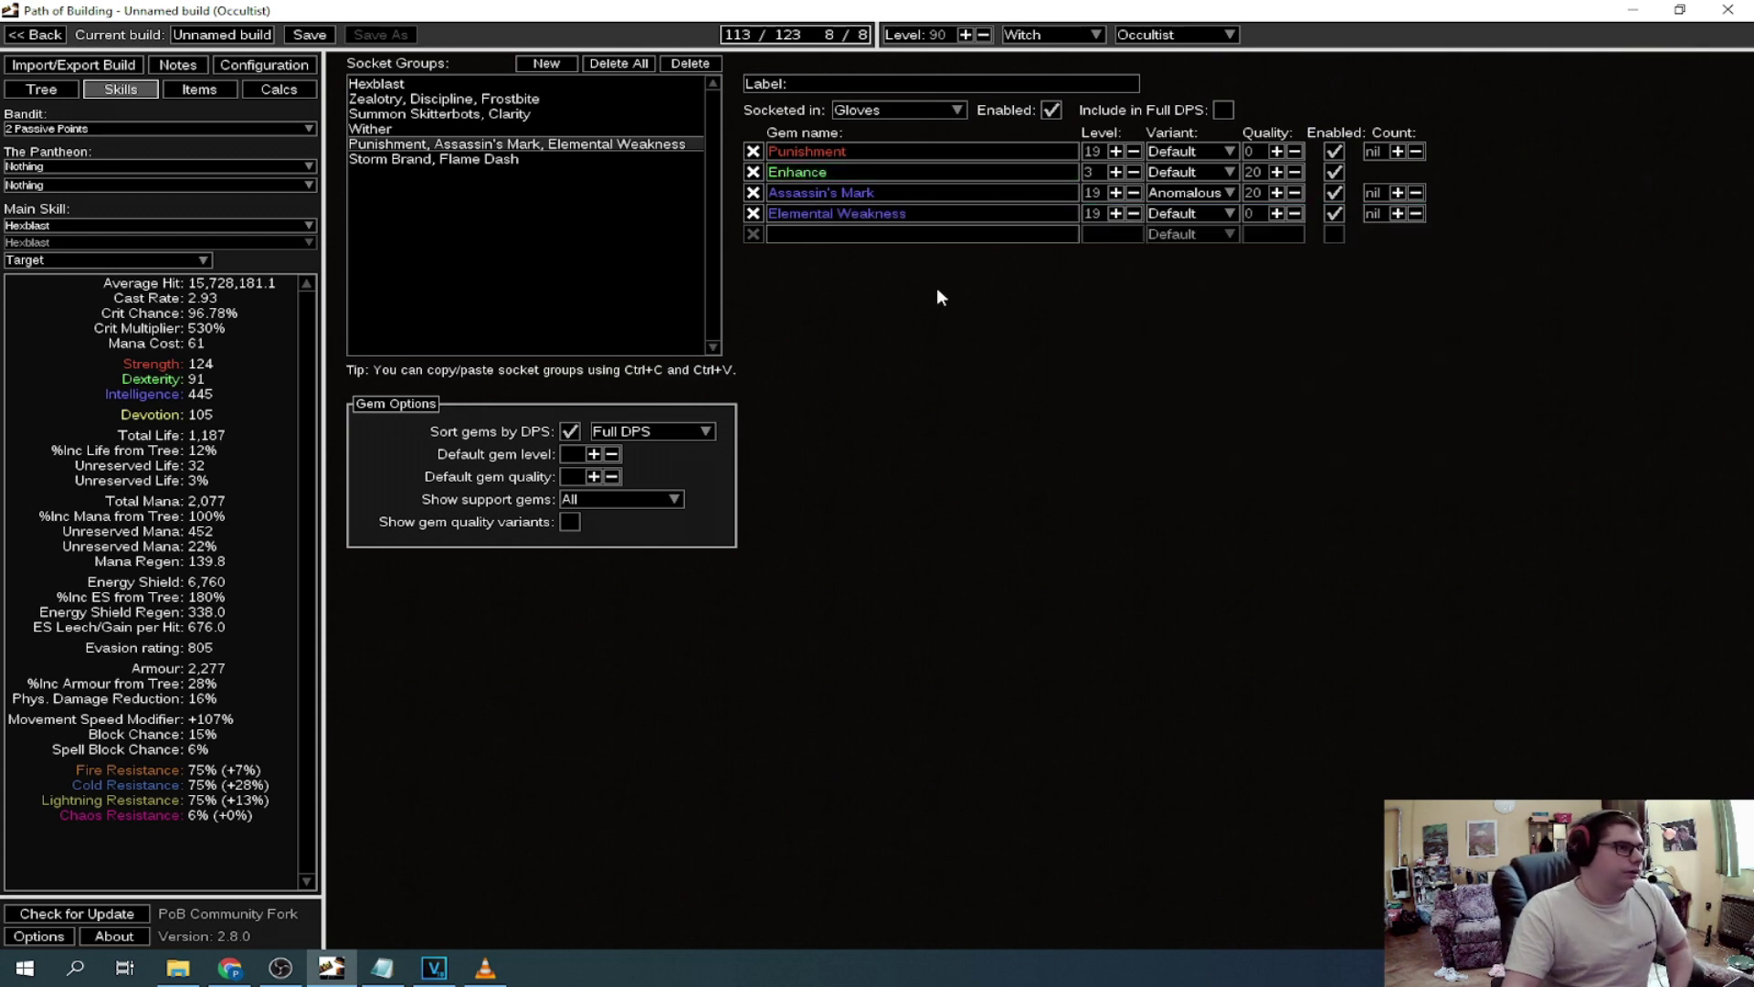
pyautogui.click(515, 160)
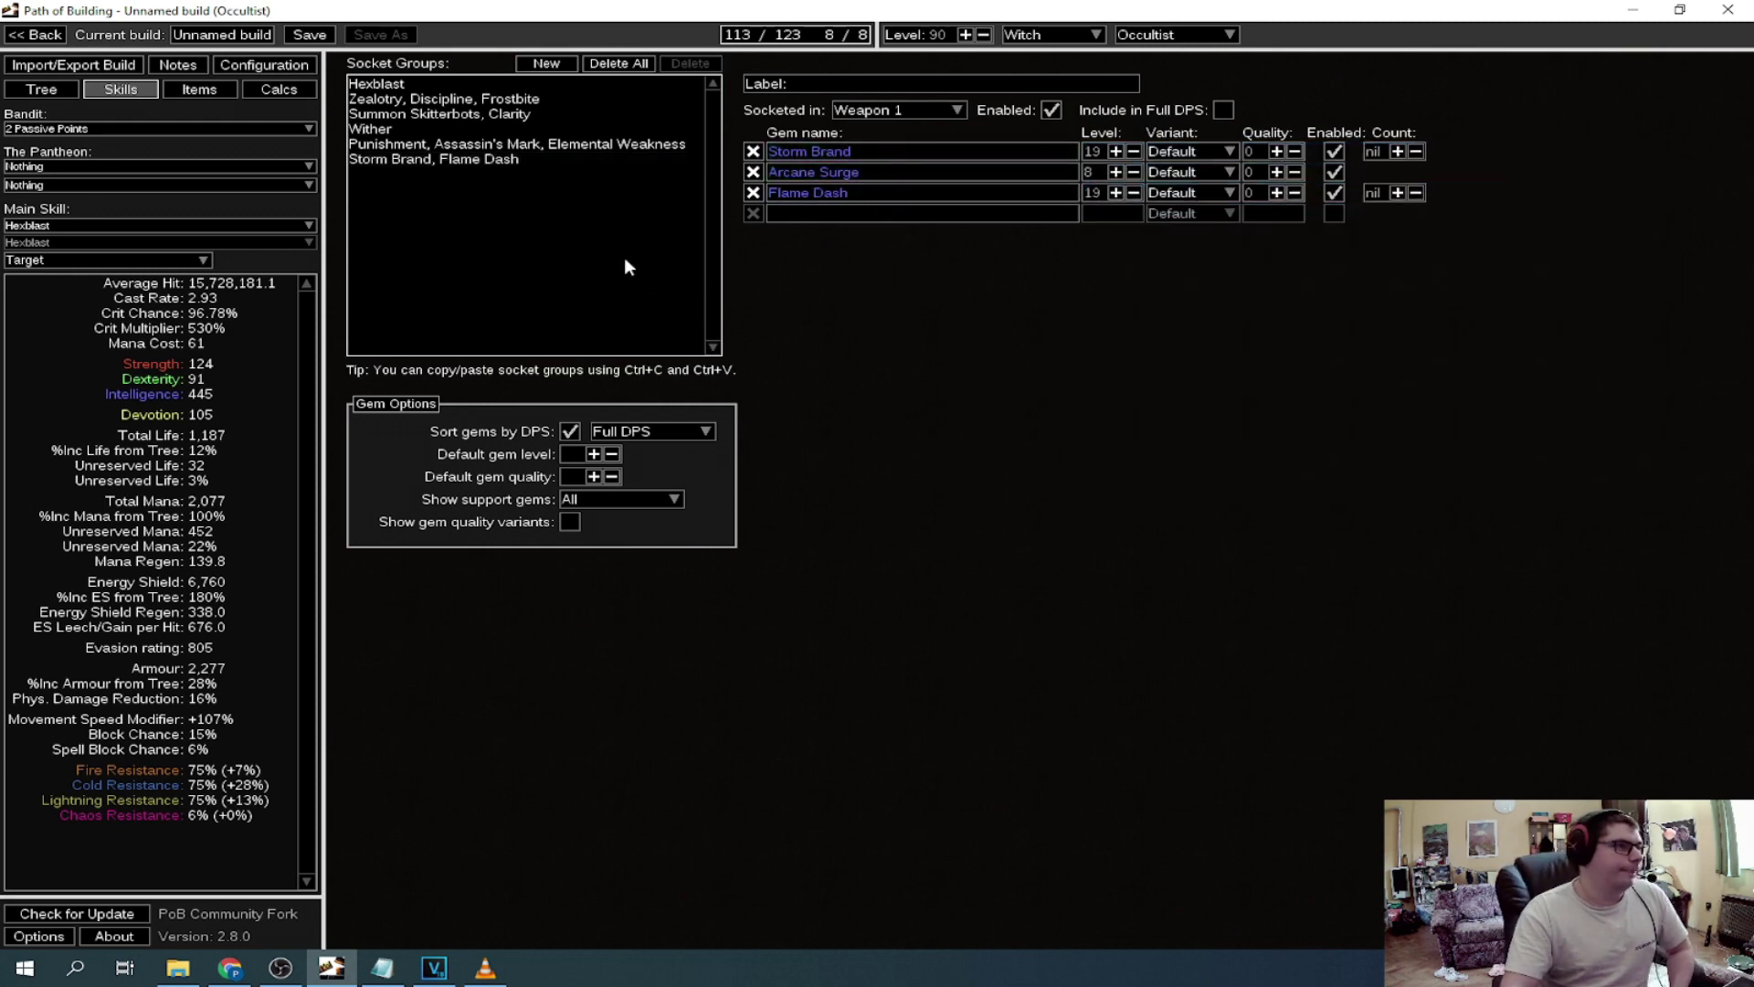
pyautogui.hotkey('ctrl', '3')
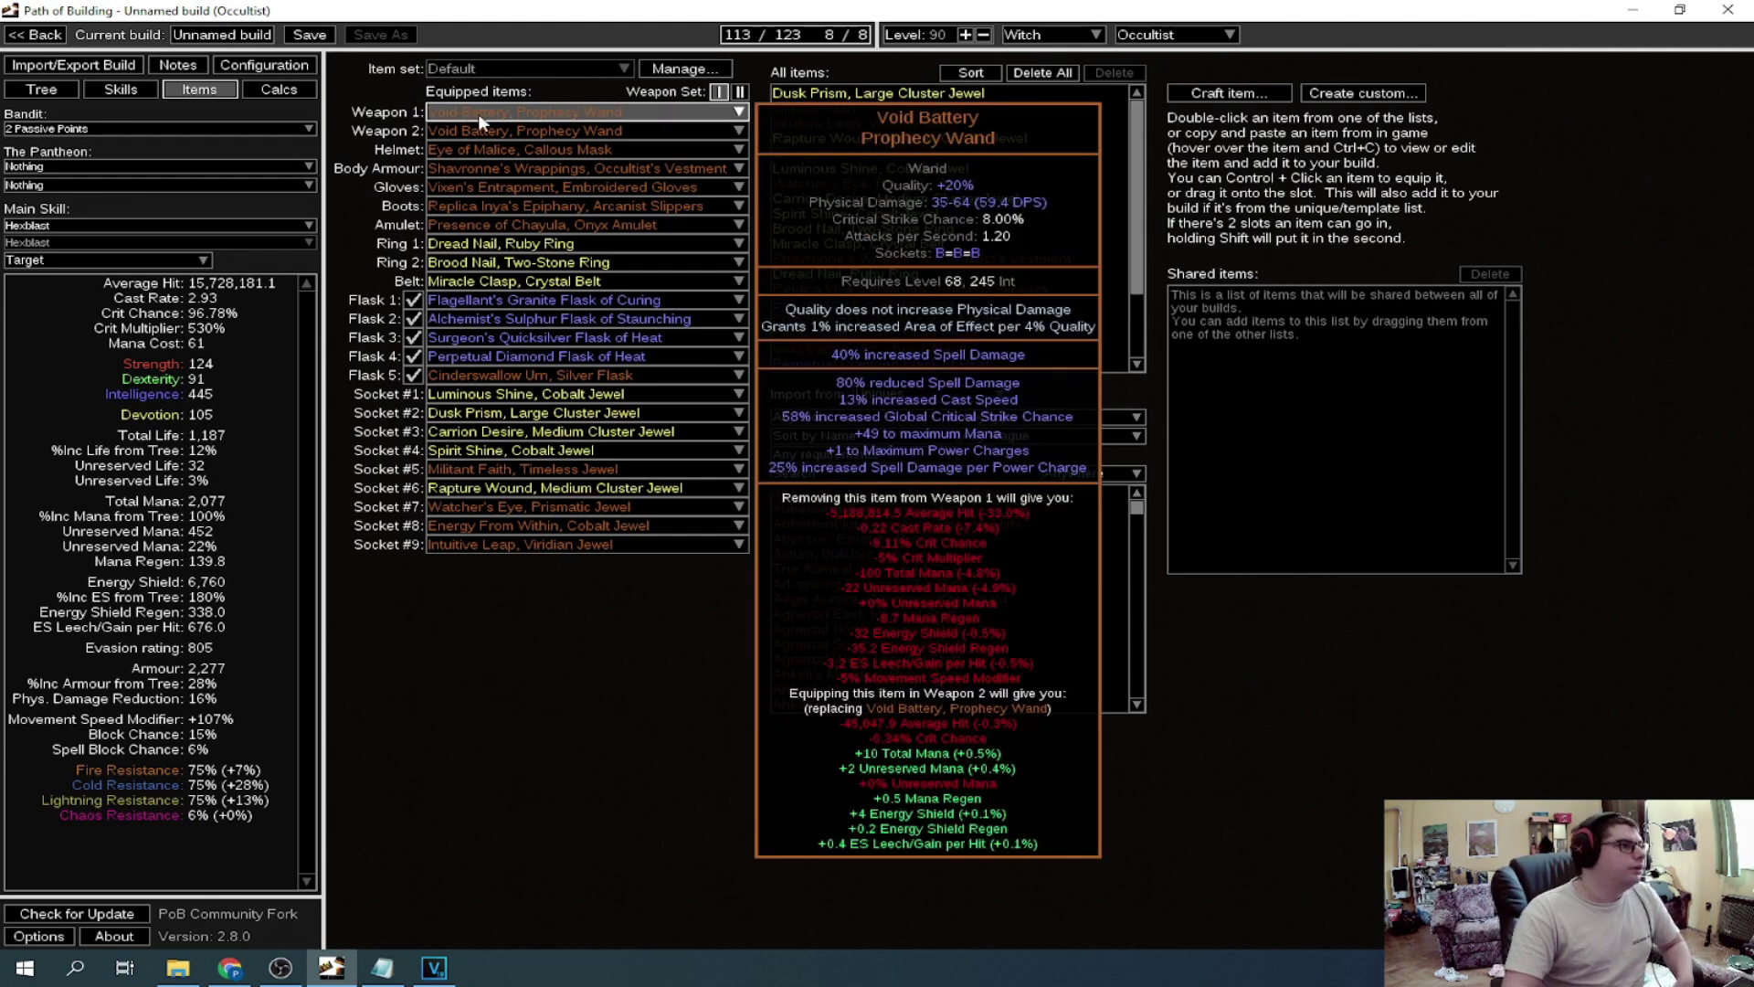
pyautogui.moveTo(525, 112)
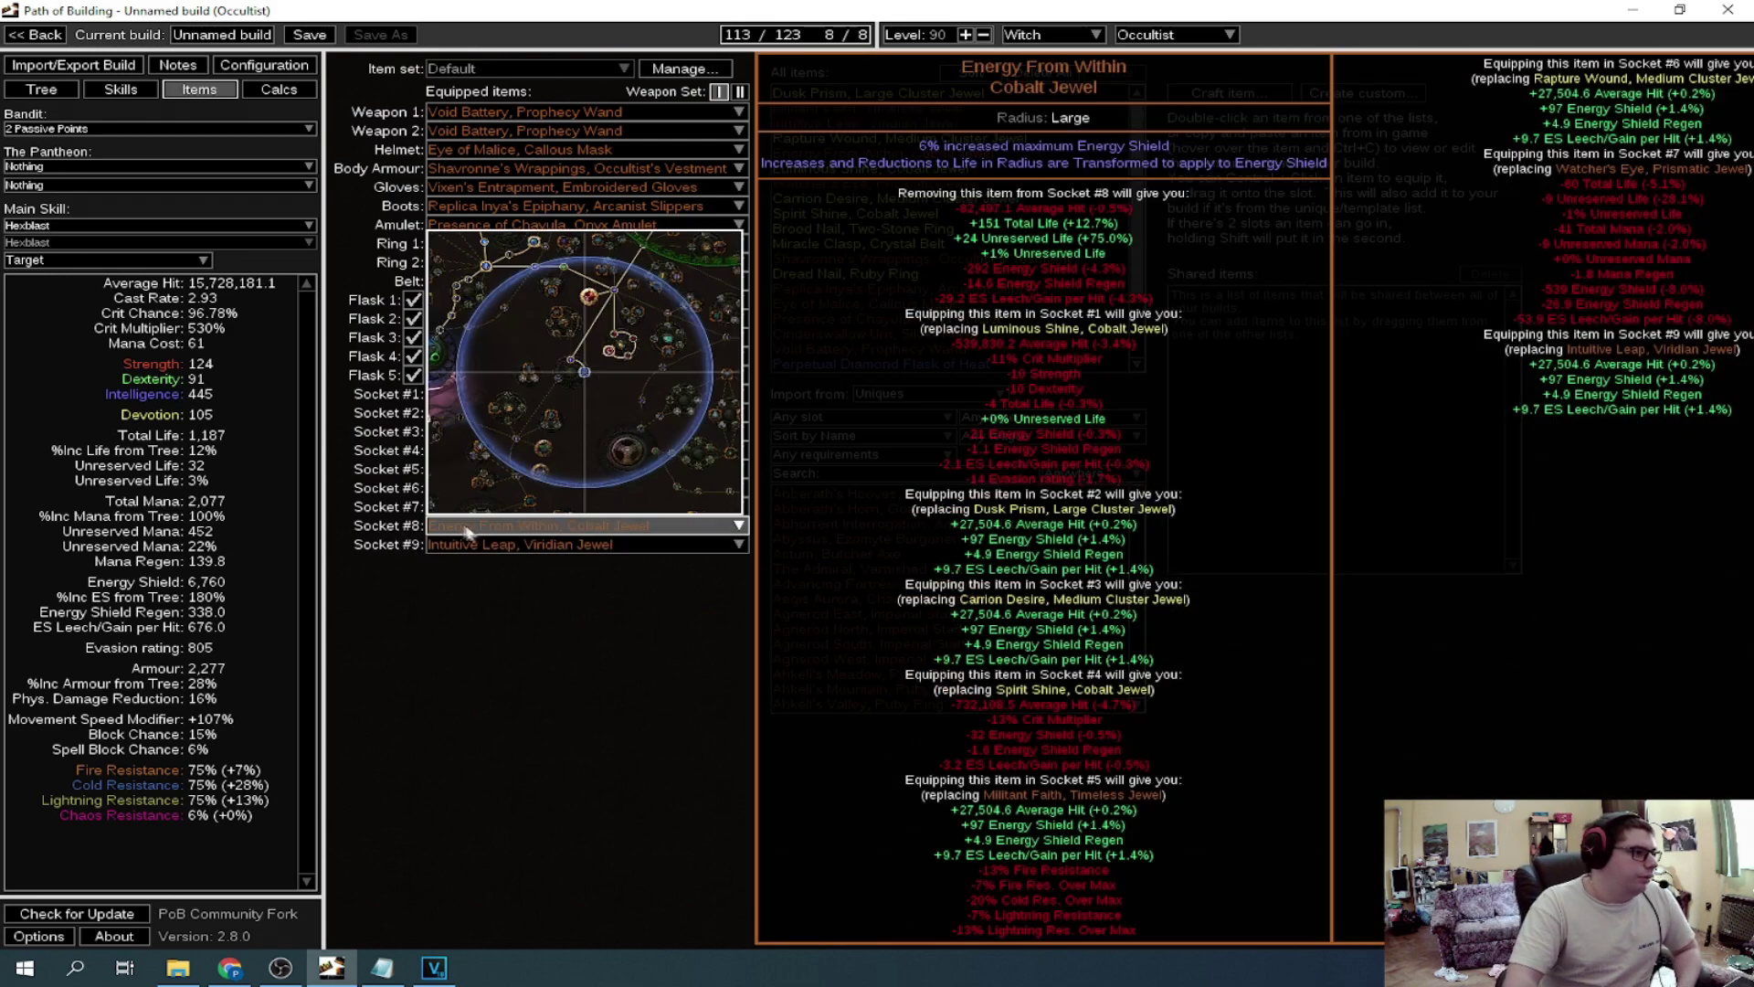
pyautogui.moveTo(583, 469)
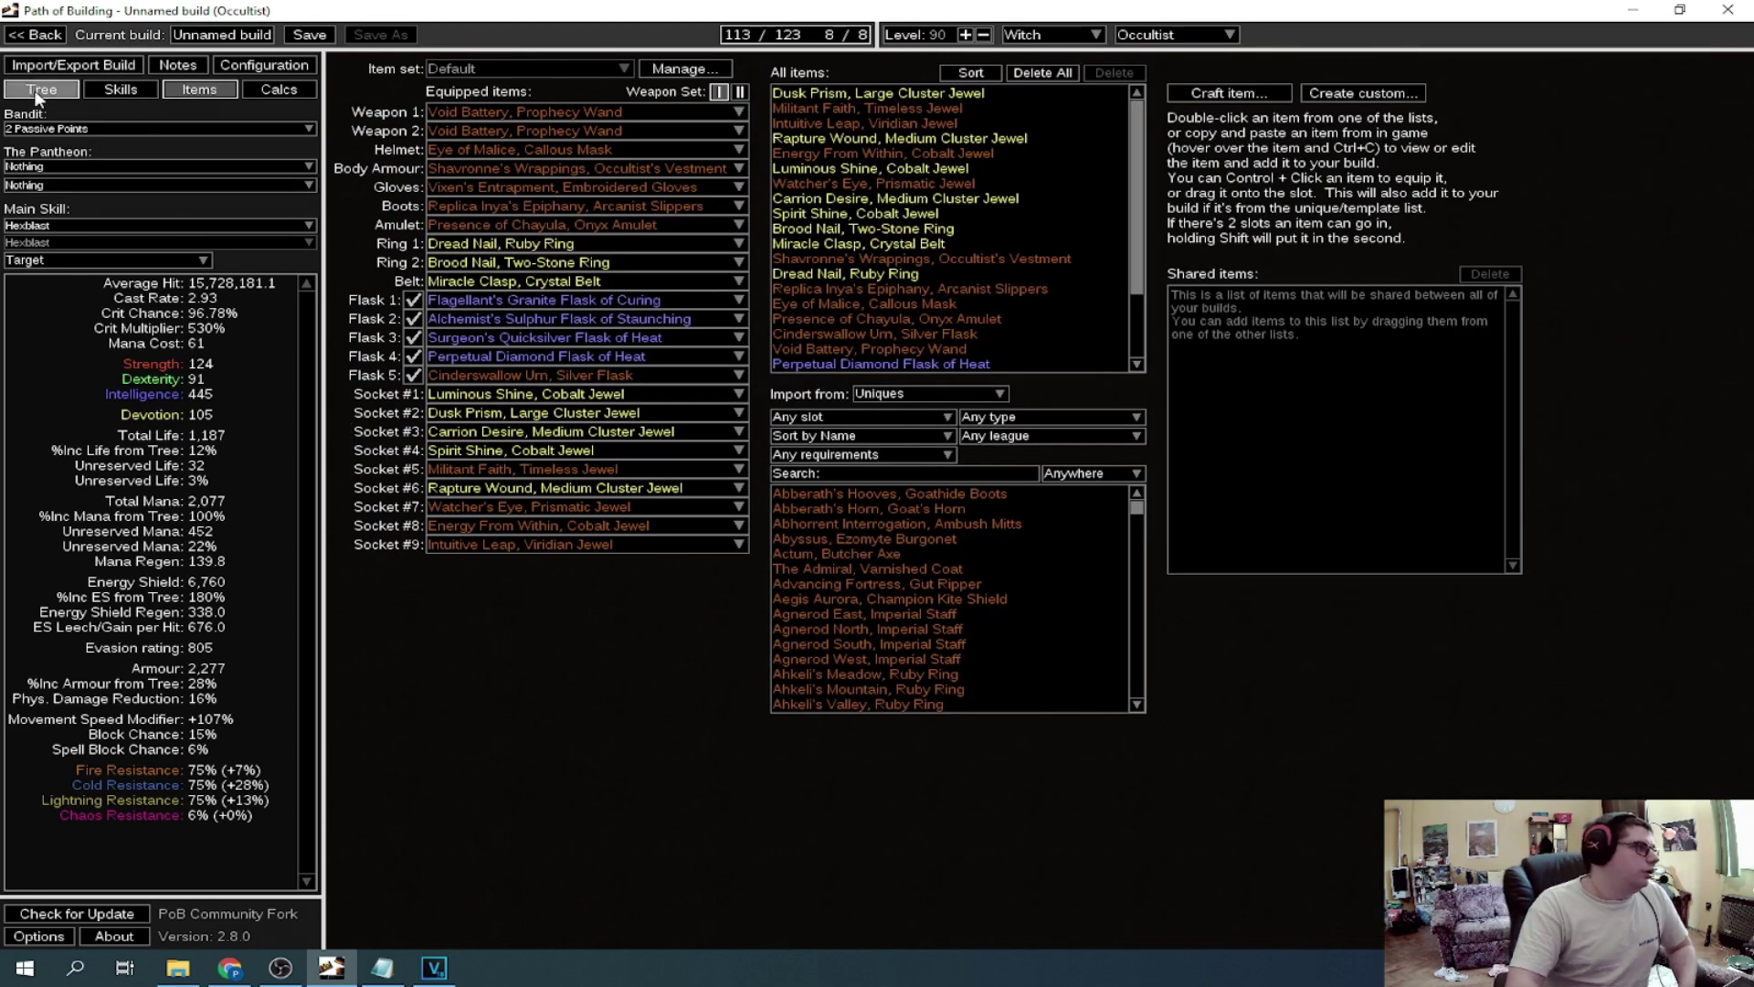
# Go back to the tree and pan around the Militant Faith radius to Whispers of Doom
pyautogui.click(42, 88)
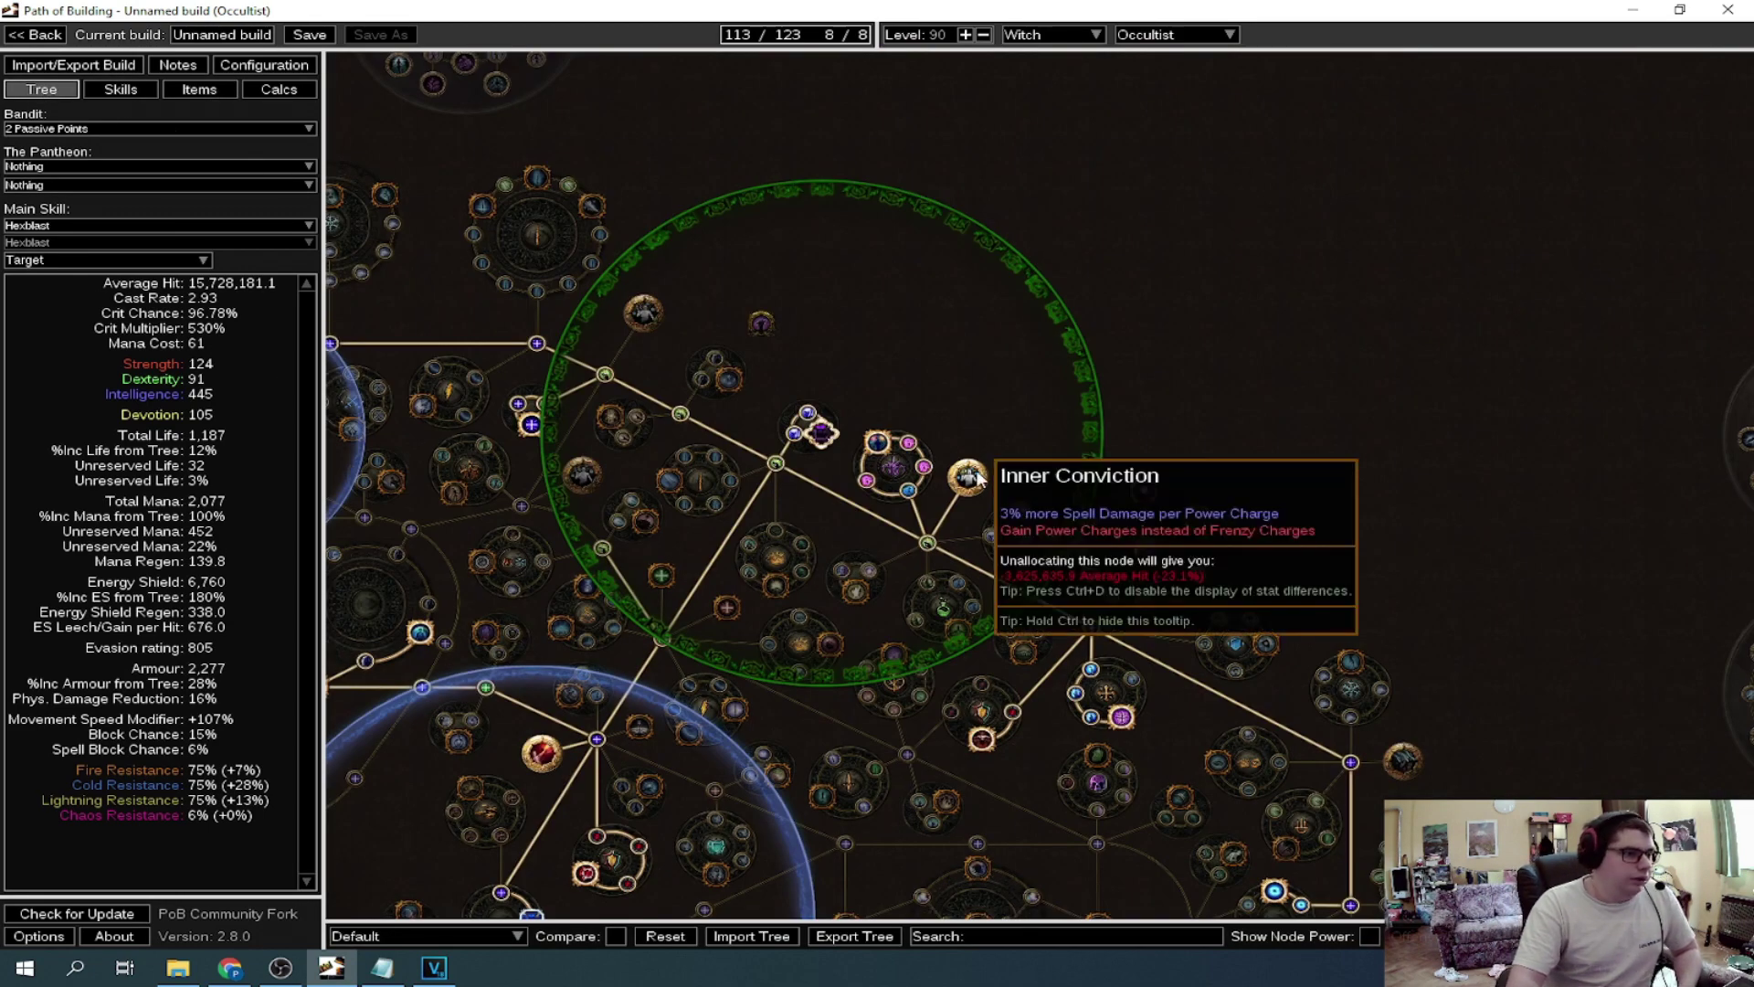
pyautogui.moveTo(964, 388); pyautogui.dragTo(912, 354)
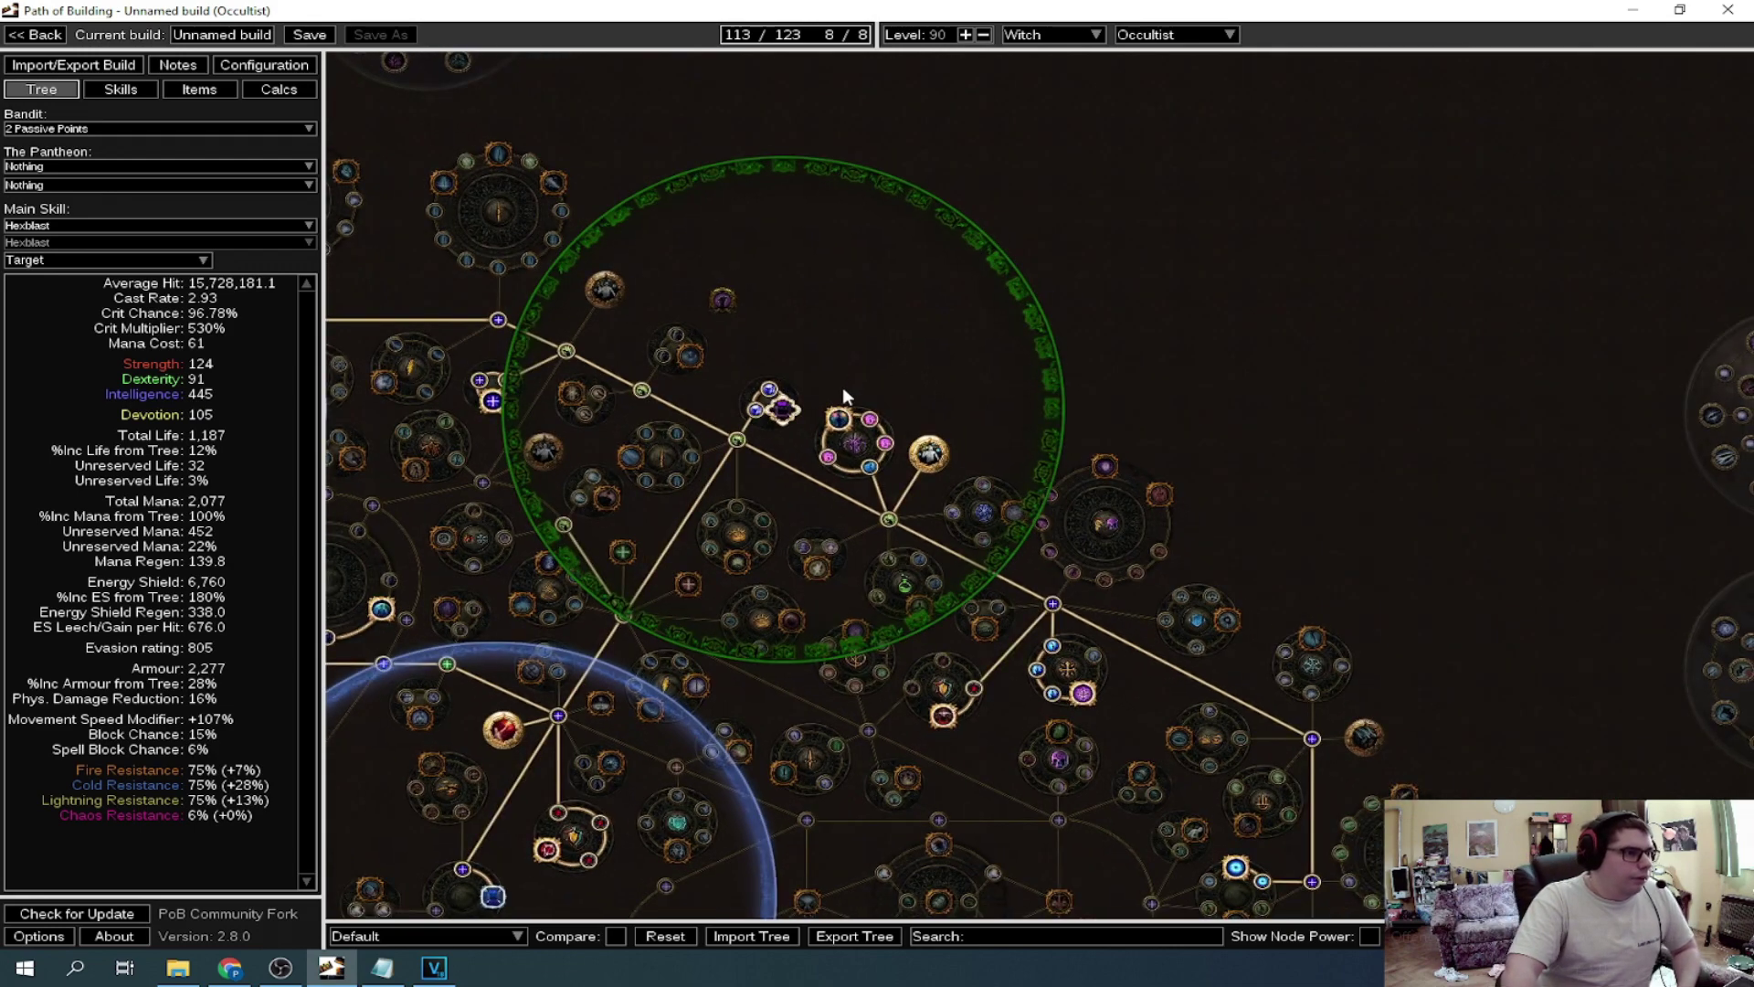
pyautogui.moveTo(838, 420)
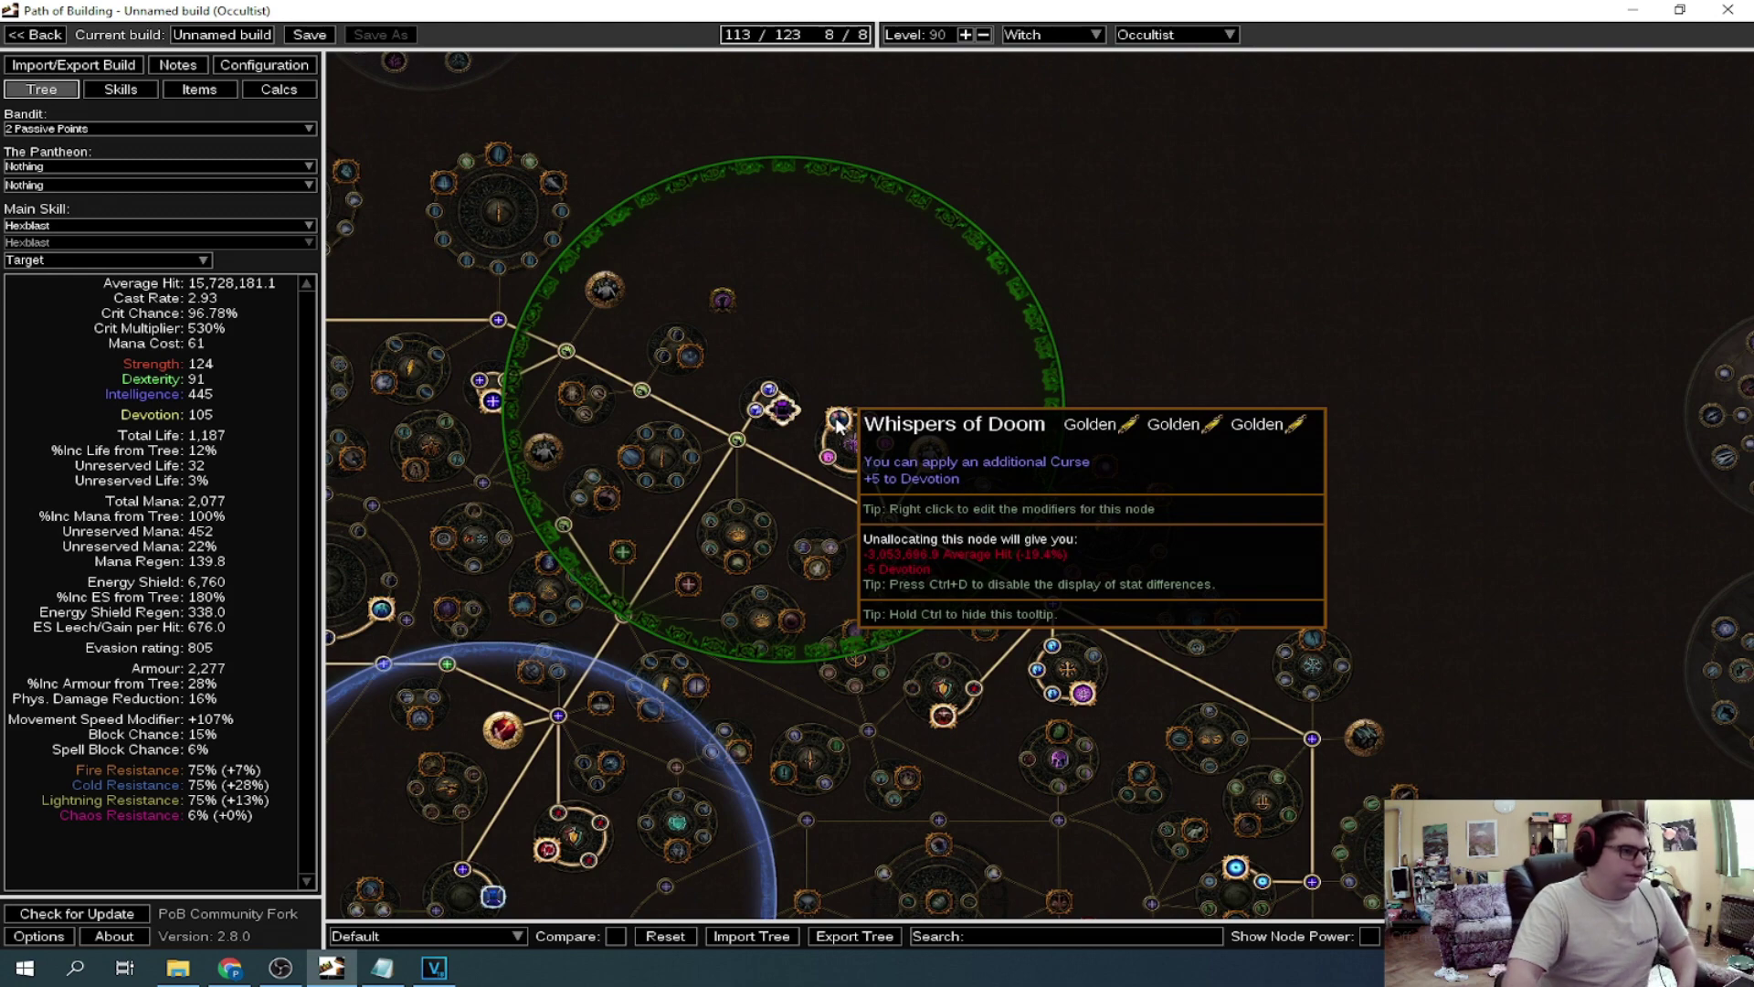
pyautogui.rightClick(839, 420)
pyautogui.click(770, 466)
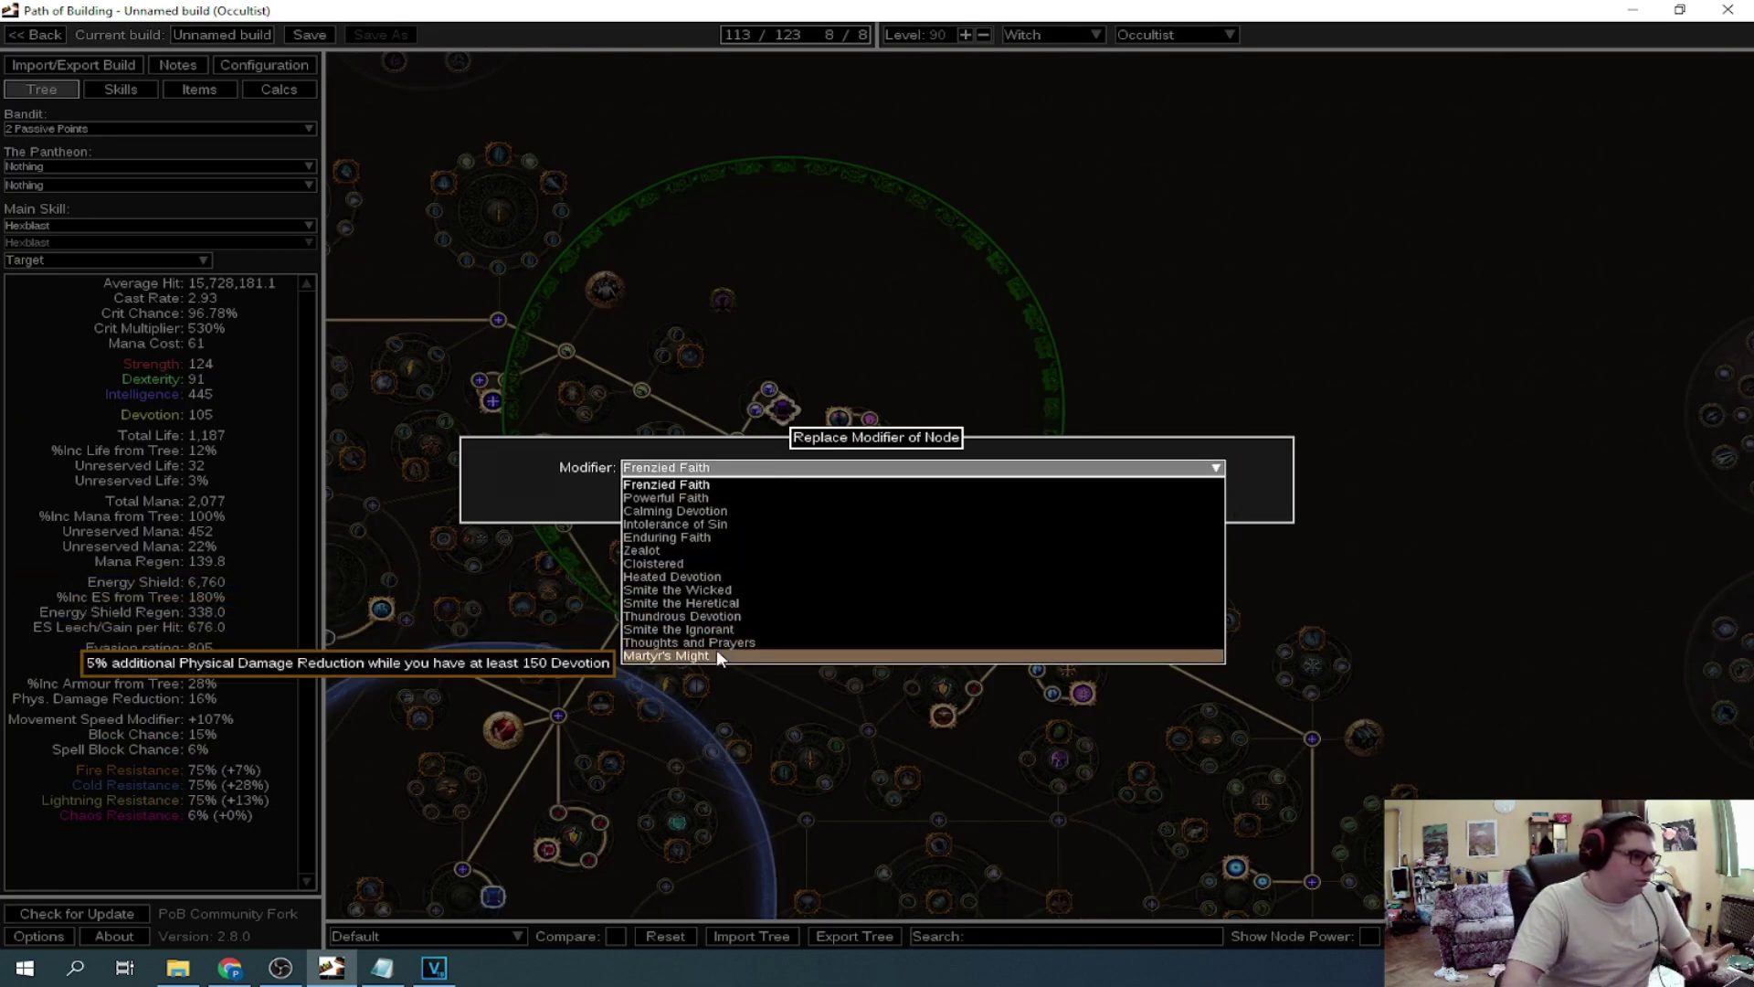
pyautogui.click(717, 653)
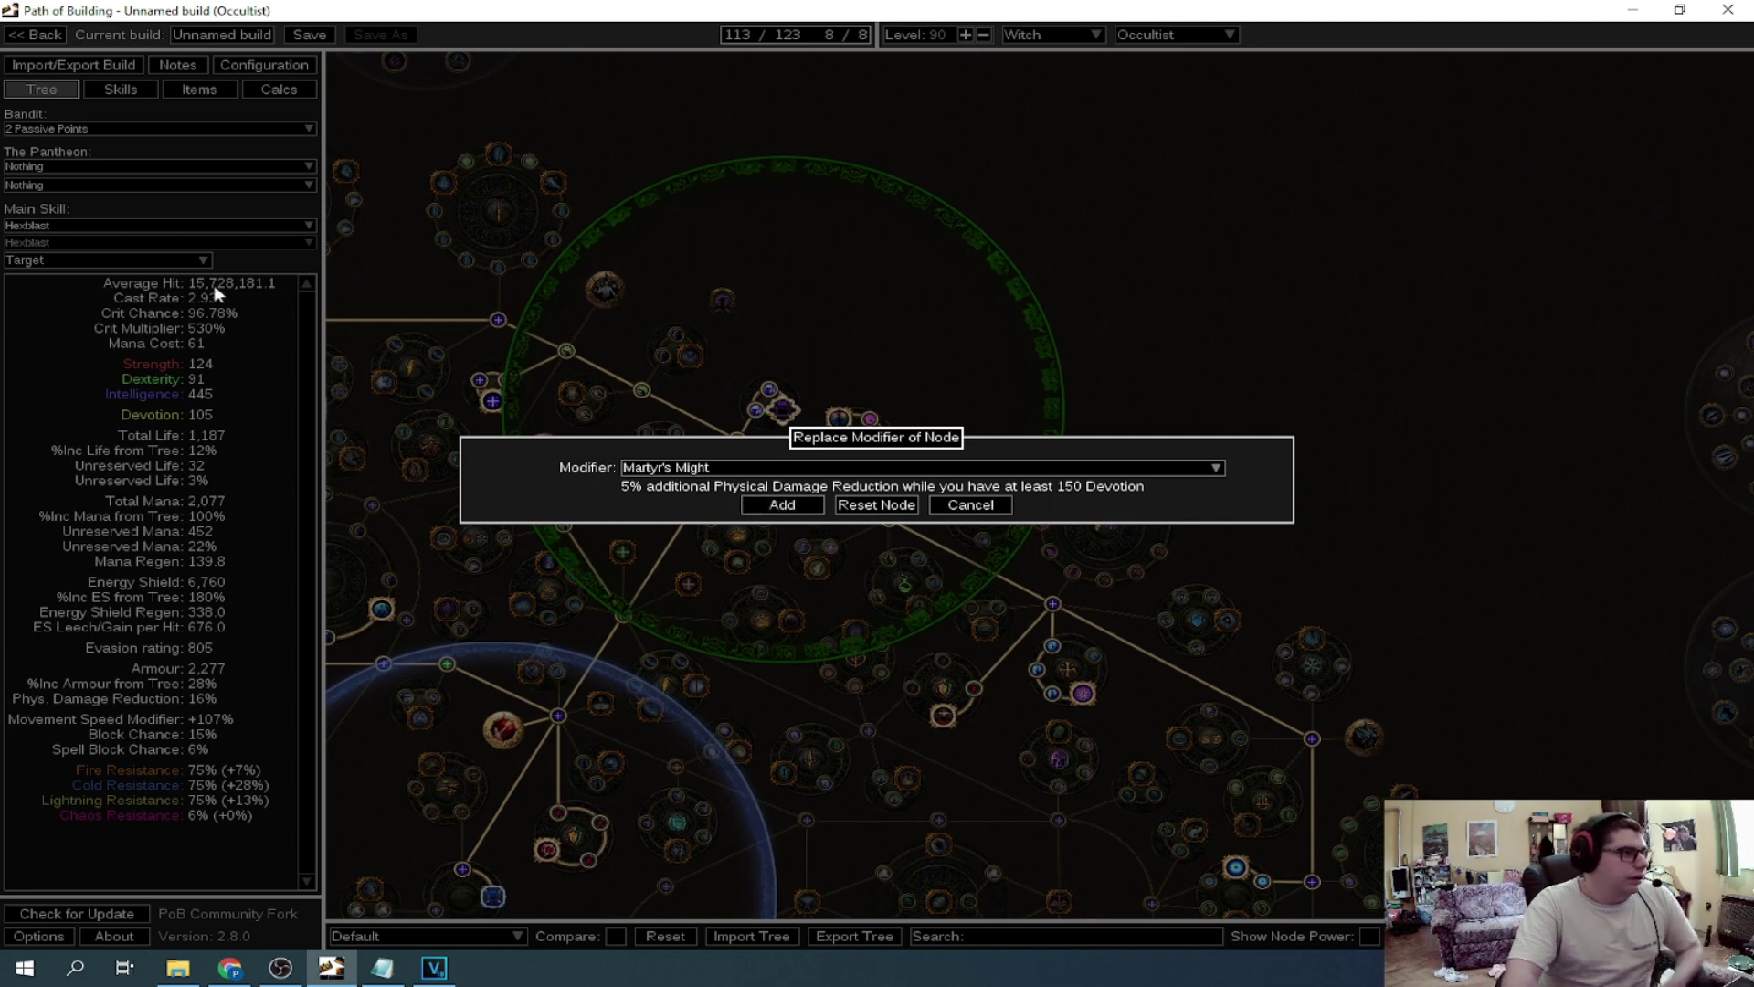
pyautogui.click(777, 506)
pyautogui.rightClick(839, 417)
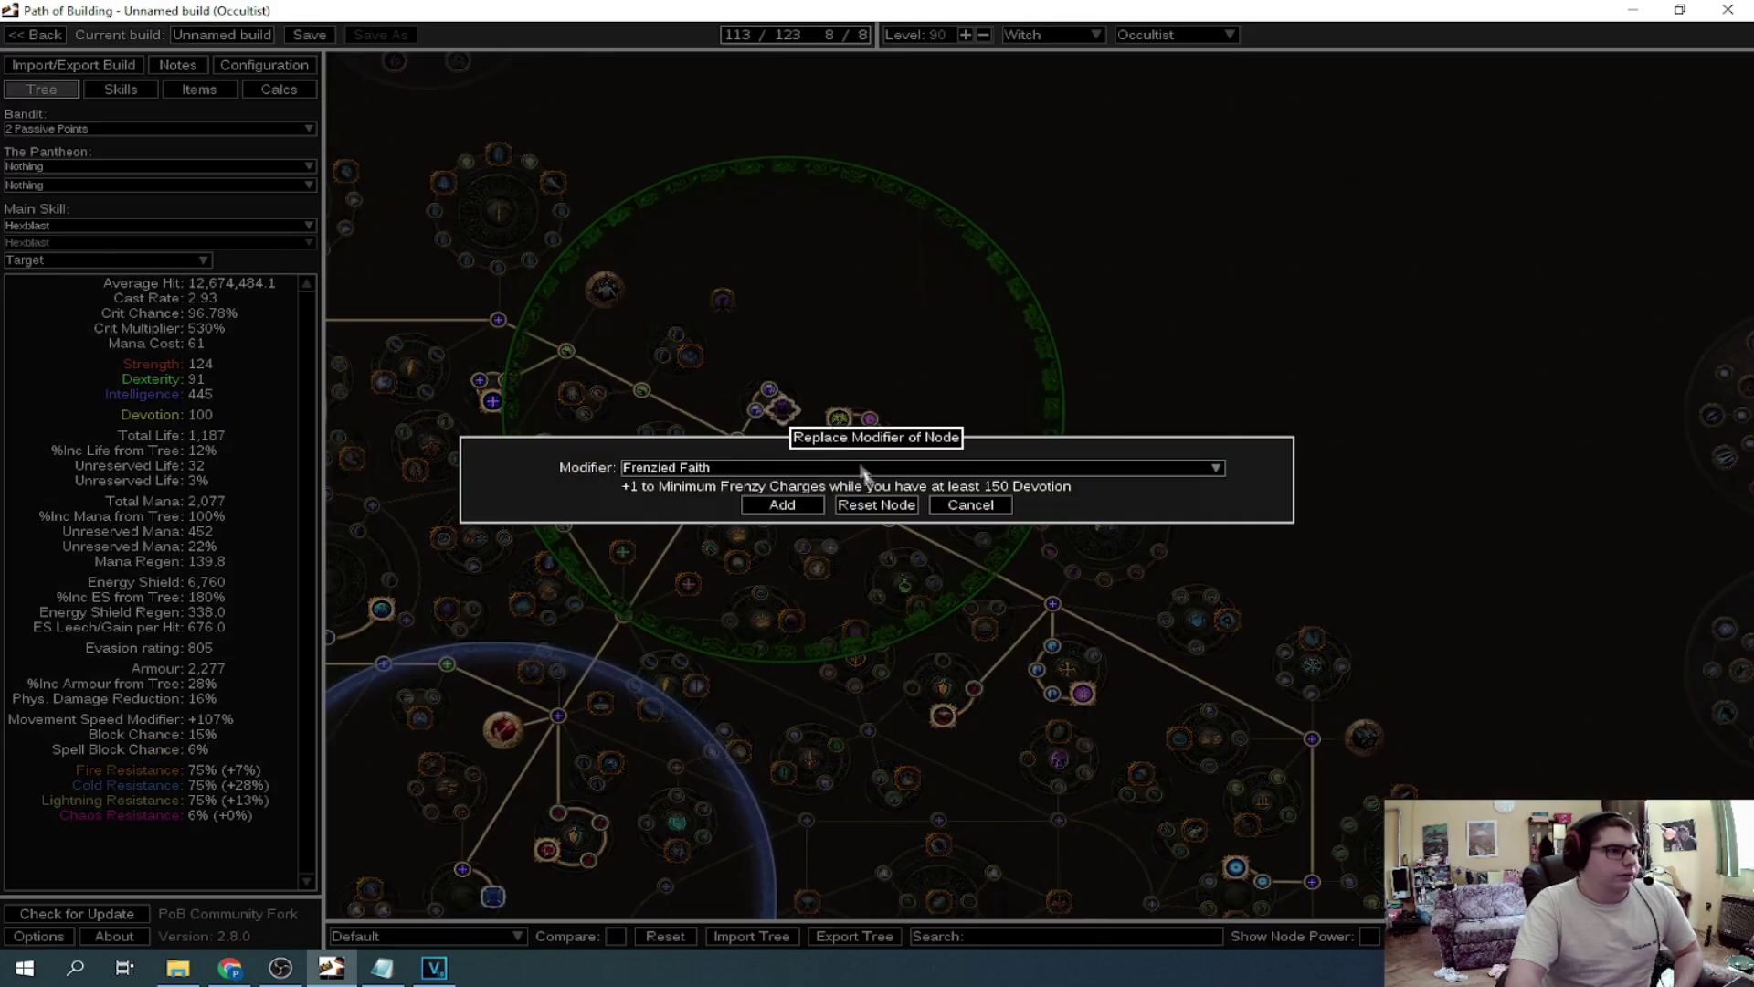
pyautogui.click(856, 506)
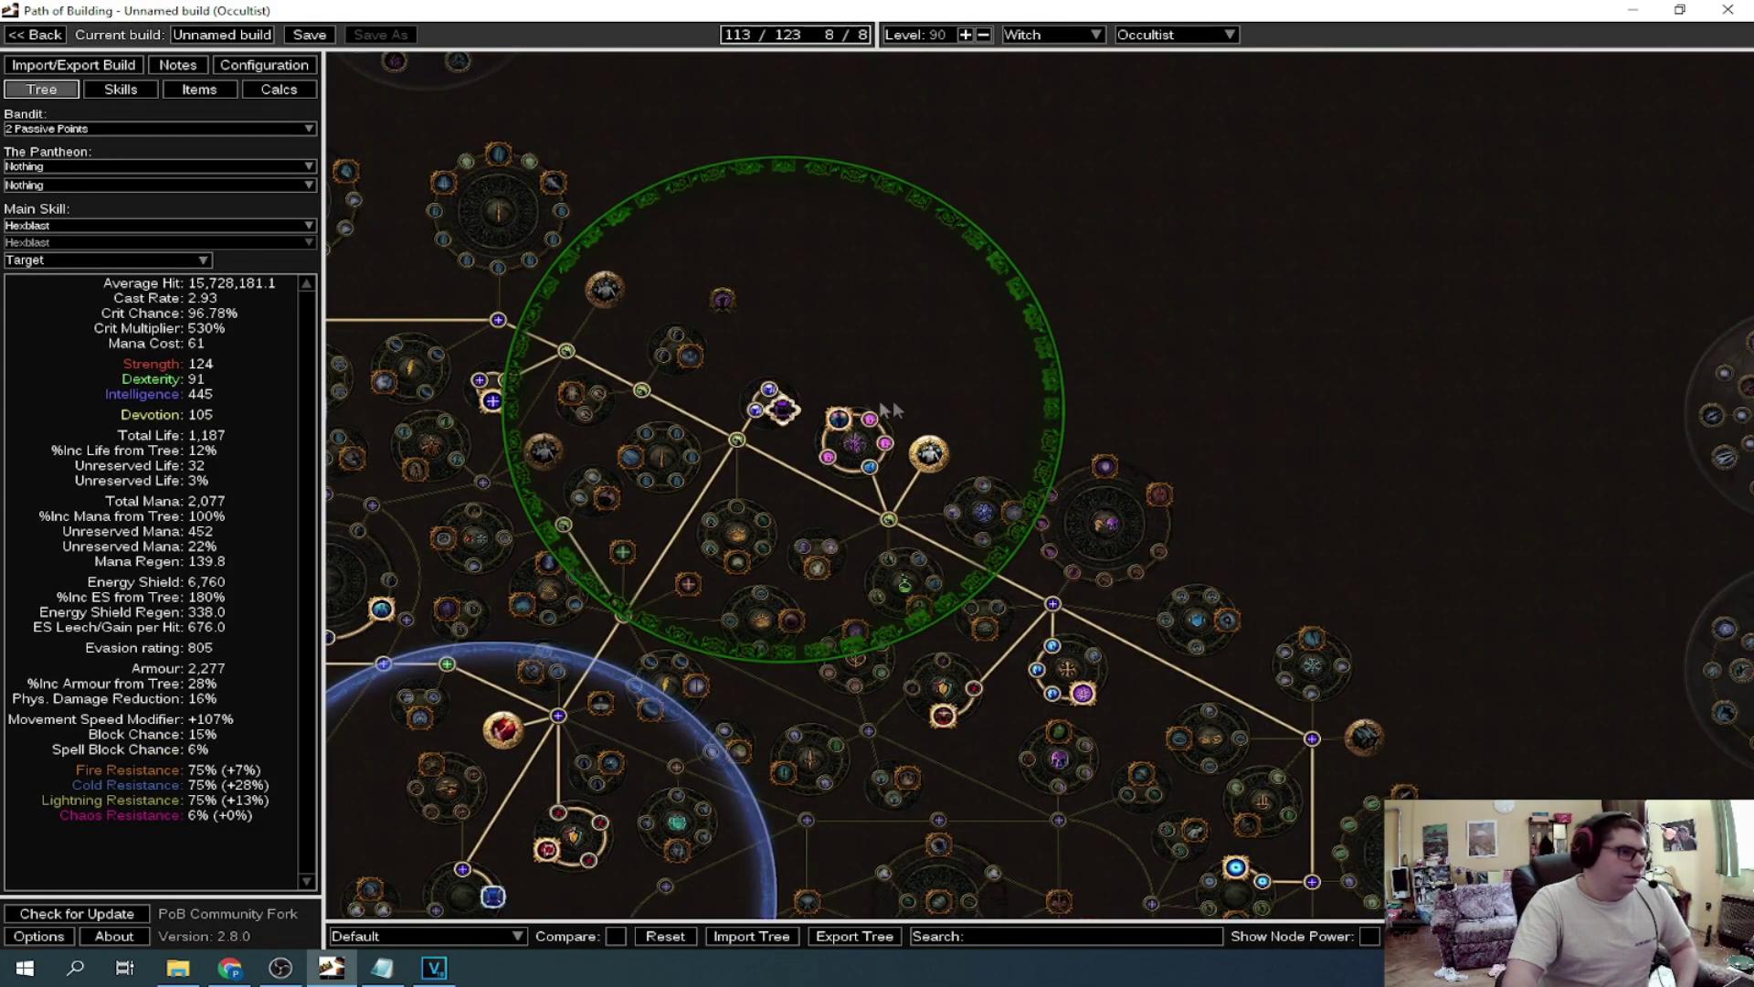
pyautogui.moveTo(849, 439); pyautogui.dragTo(852, 466)
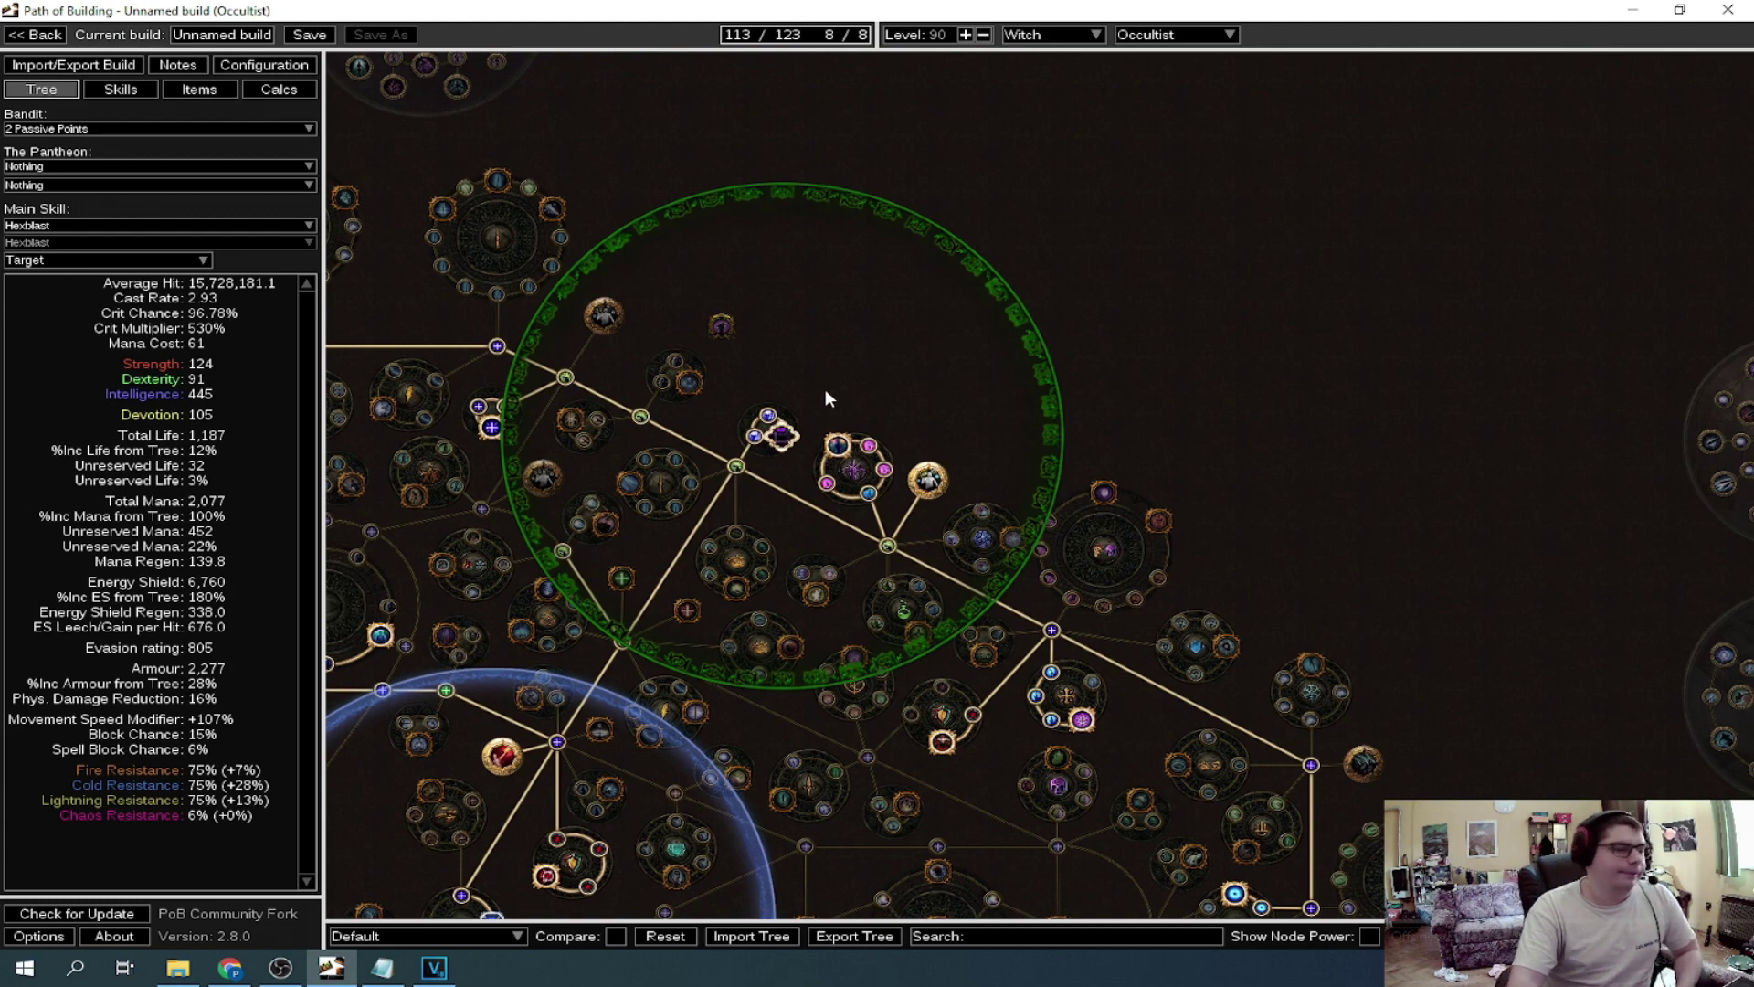
pyautogui.scroll(-3, 825, 389)
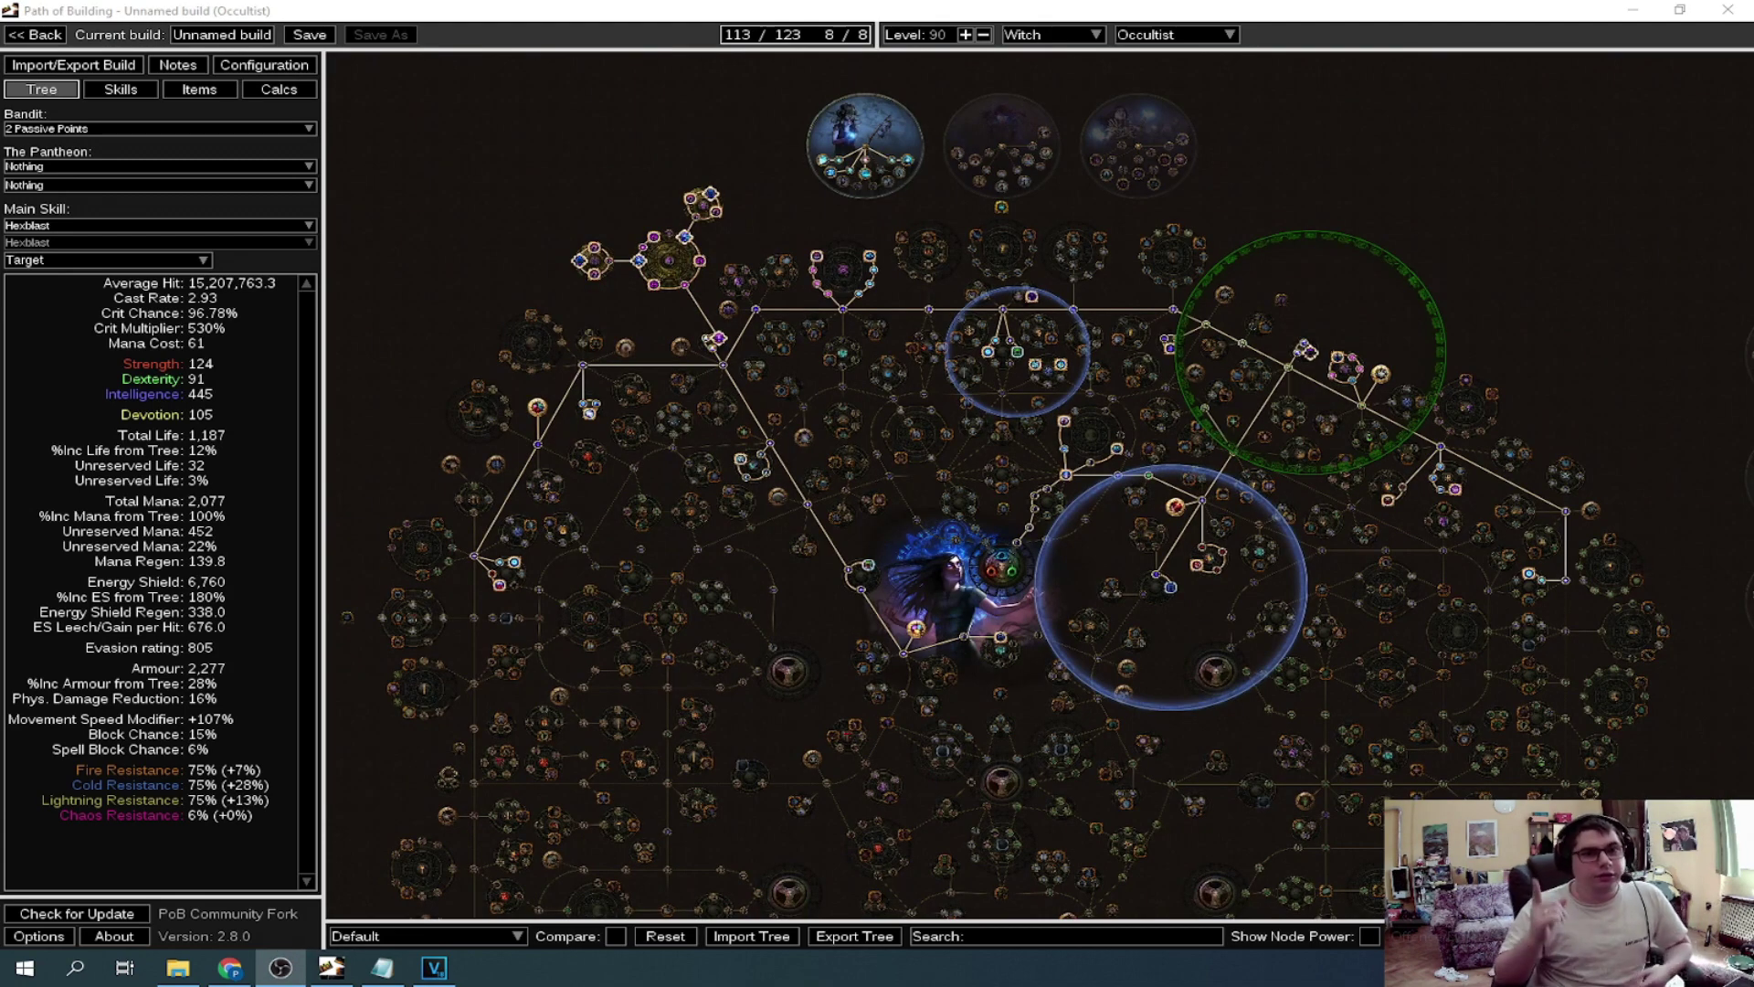